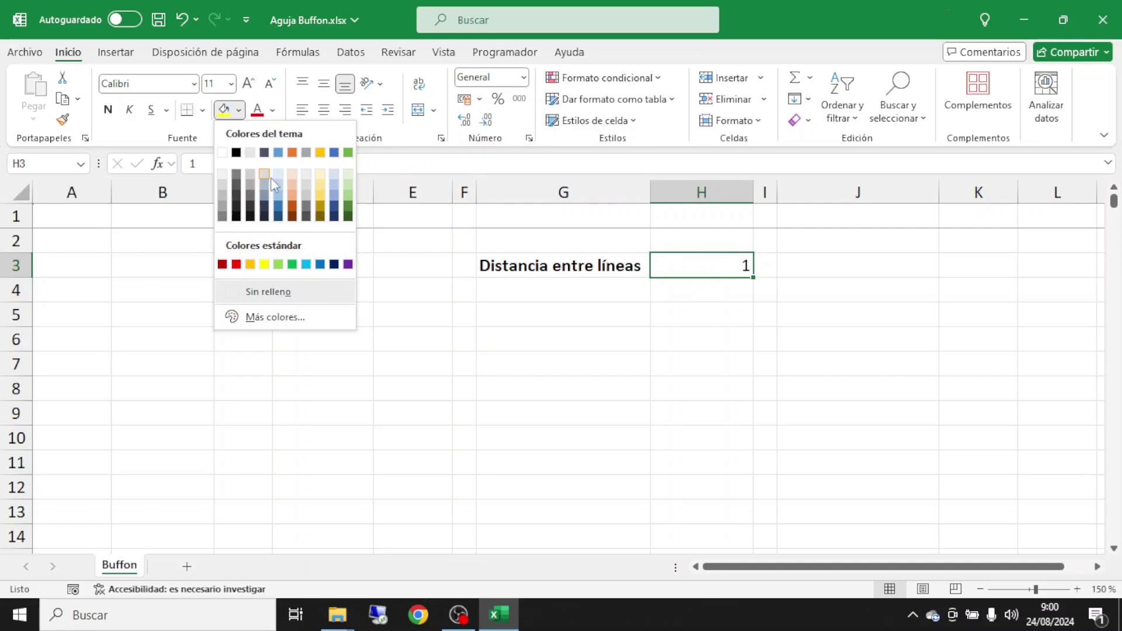
Fill the line-distance value in H3 with the lightest blue theme colour.
left_click(277, 173)
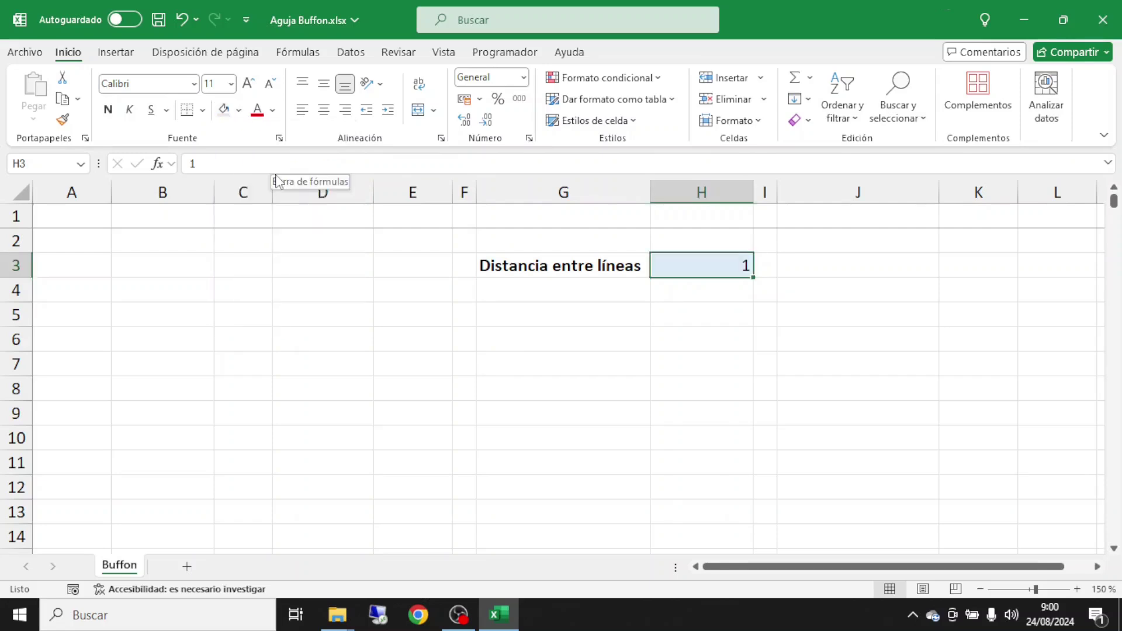
Add the label "Longitud de la aguja" in G4 with the value 1 in H4, and fill H4 with the same light blue.
left_click(488, 290)
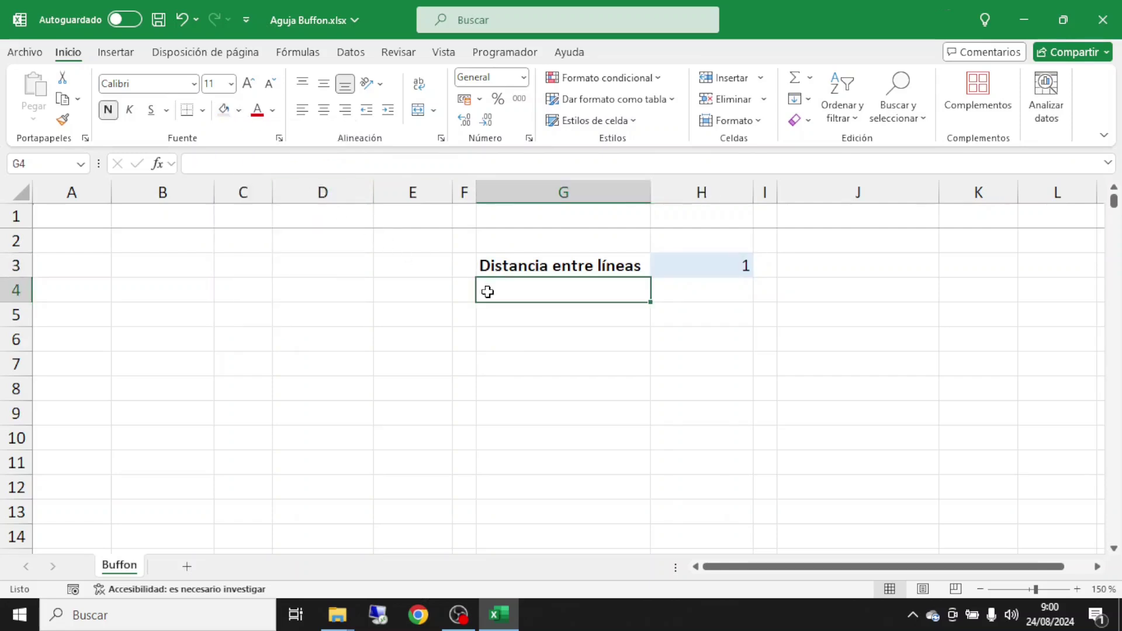
type("Lo")
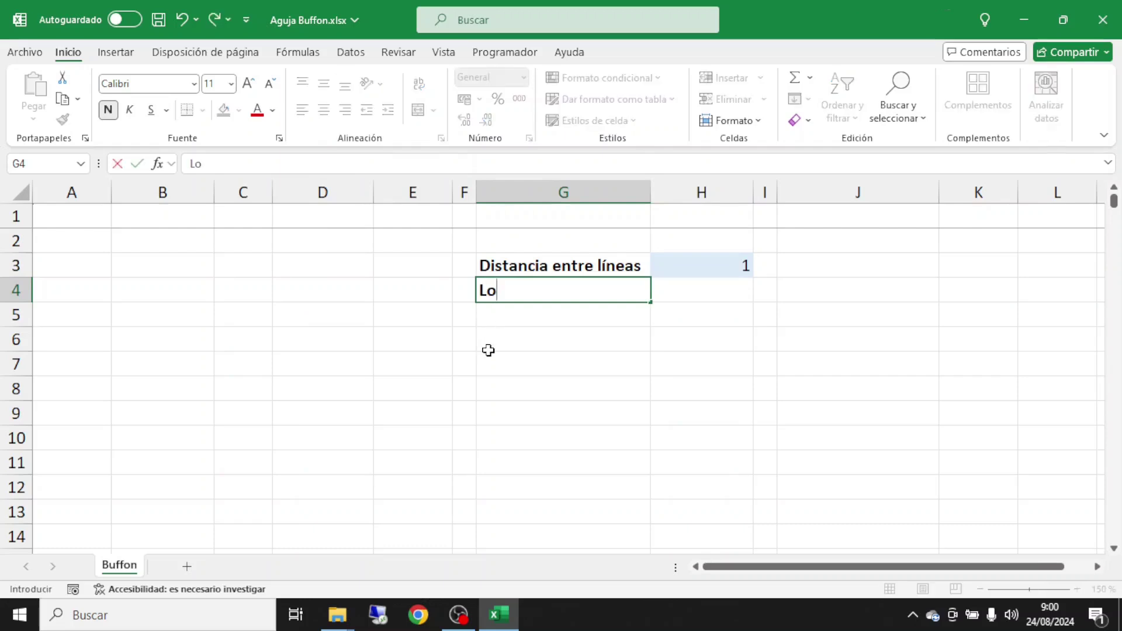
type("ngitud de la aguja")
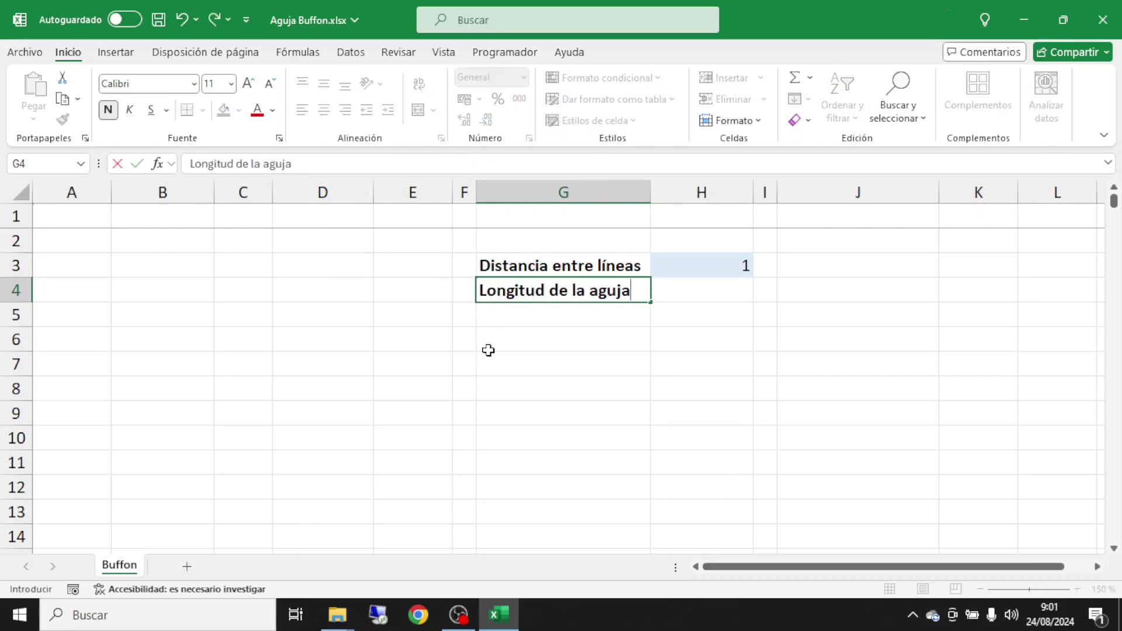
key("Tab")
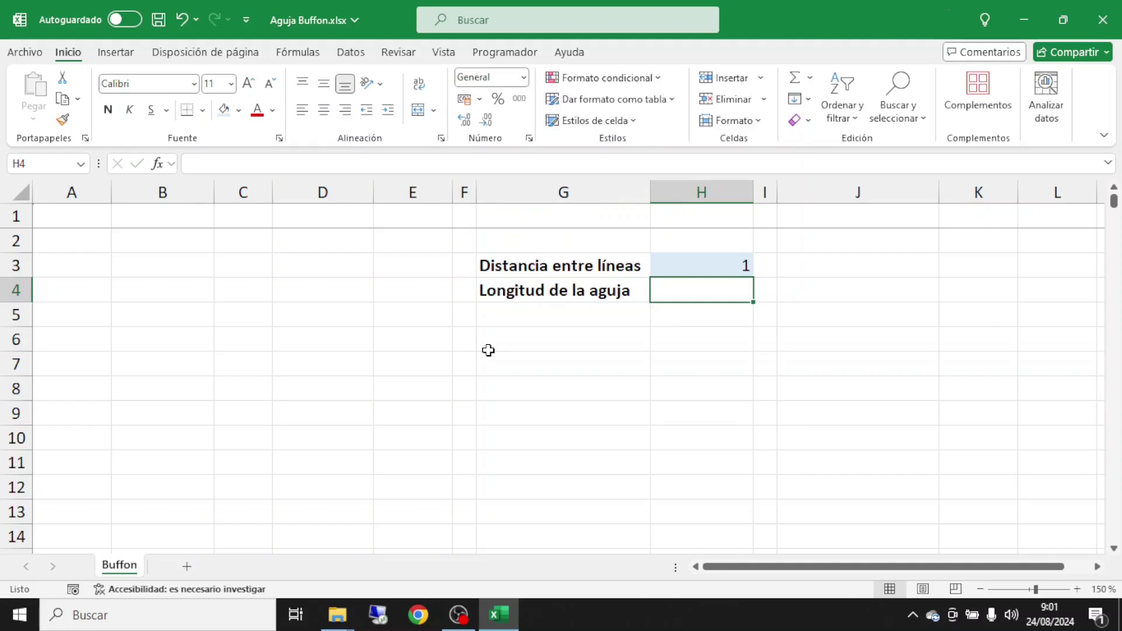
type("1")
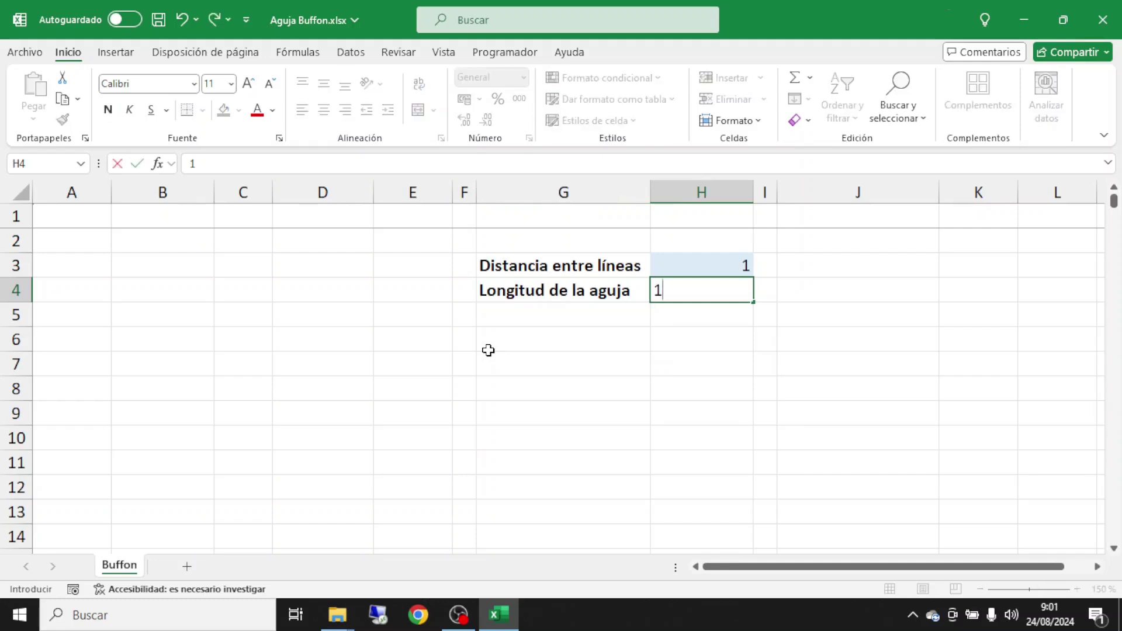
key("Return")
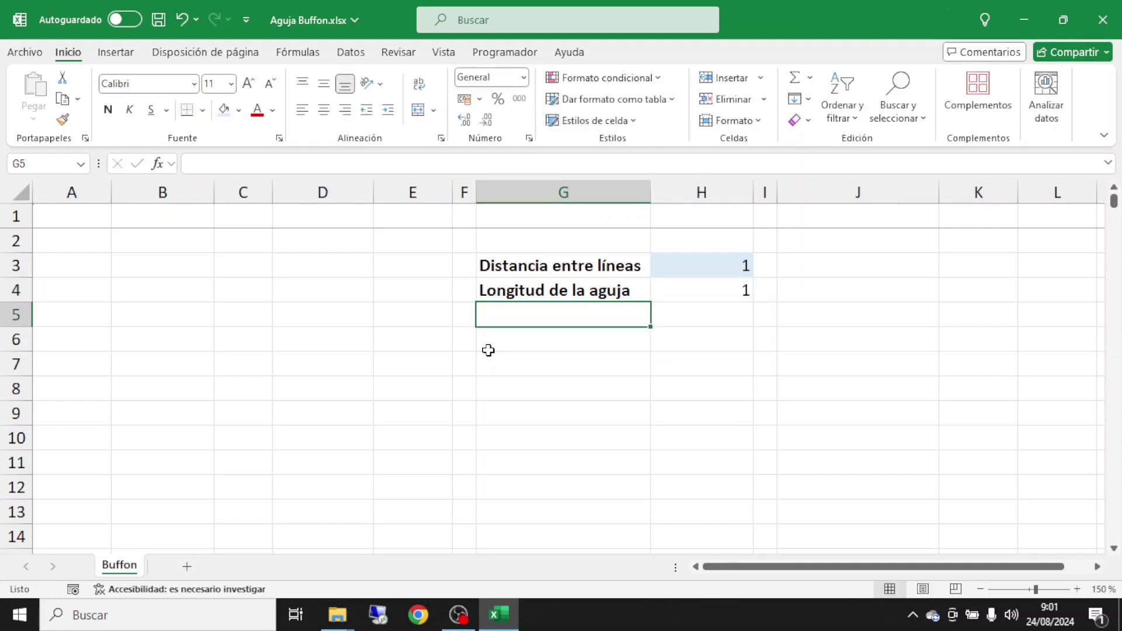
left_click(682, 287)
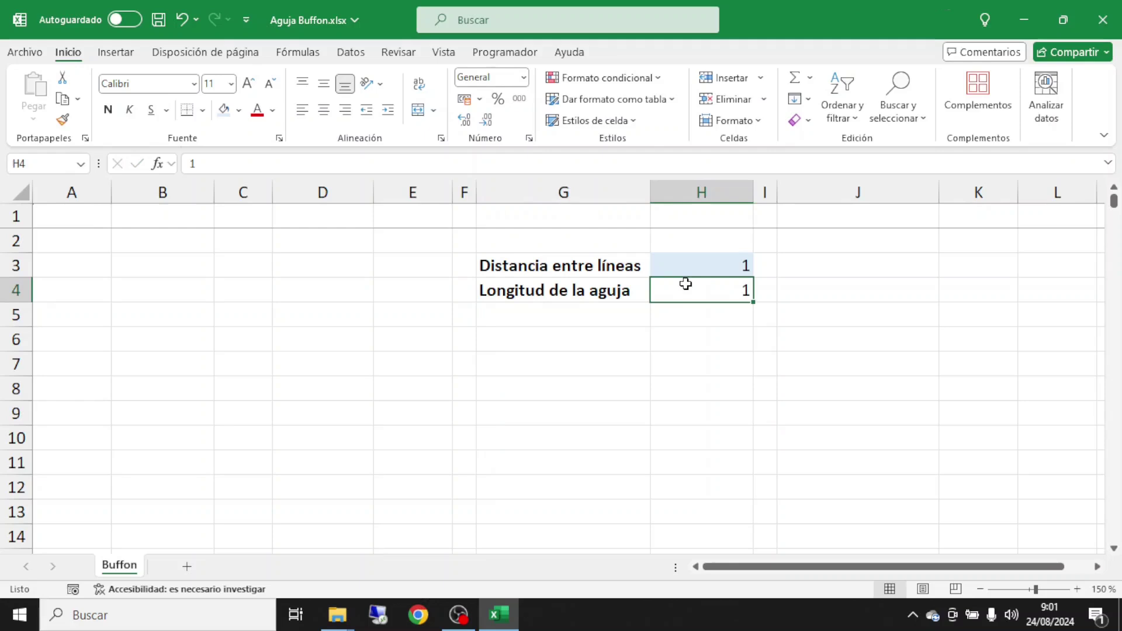
left_click(230, 112)
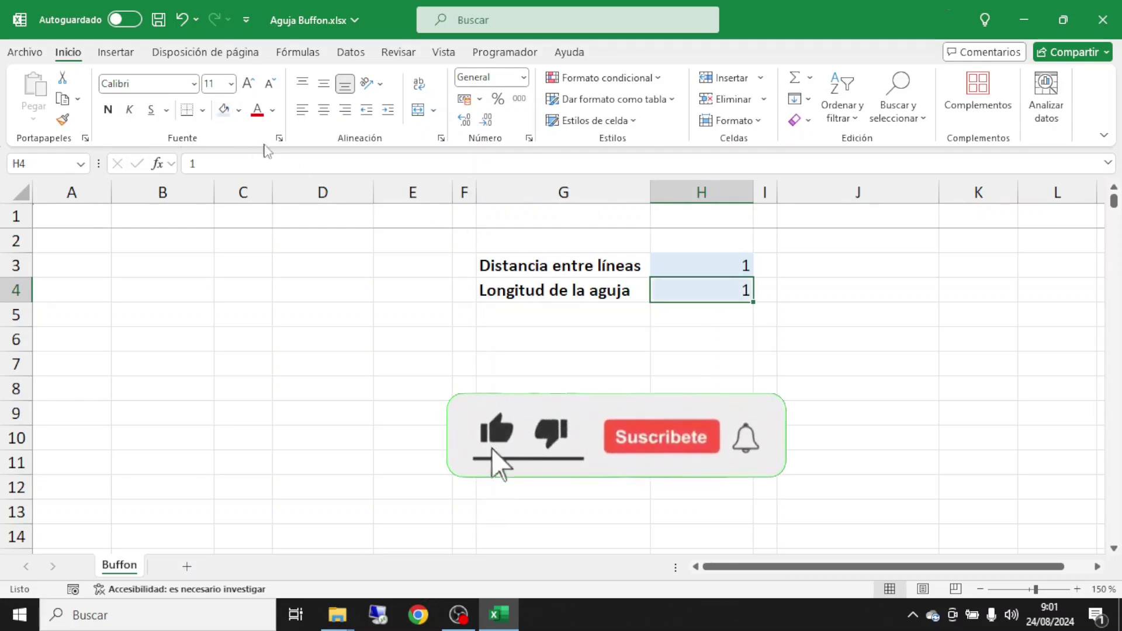
Enter the label "Probabilidad analítica" in cell G6.
left_click(513, 313)
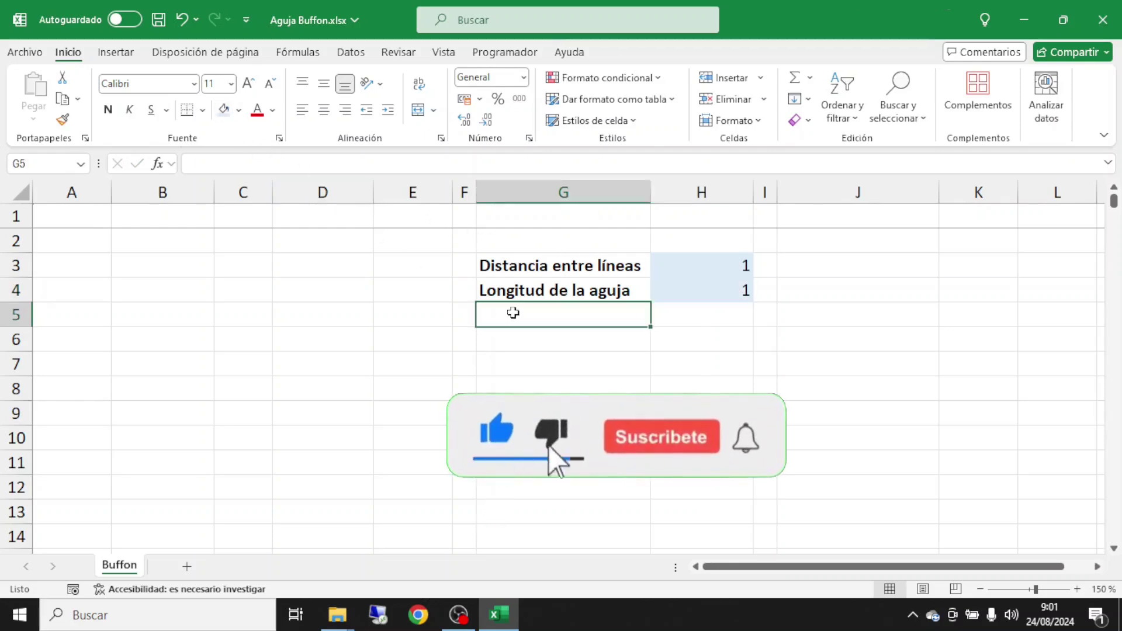
left_click(547, 344)
type("Pro")
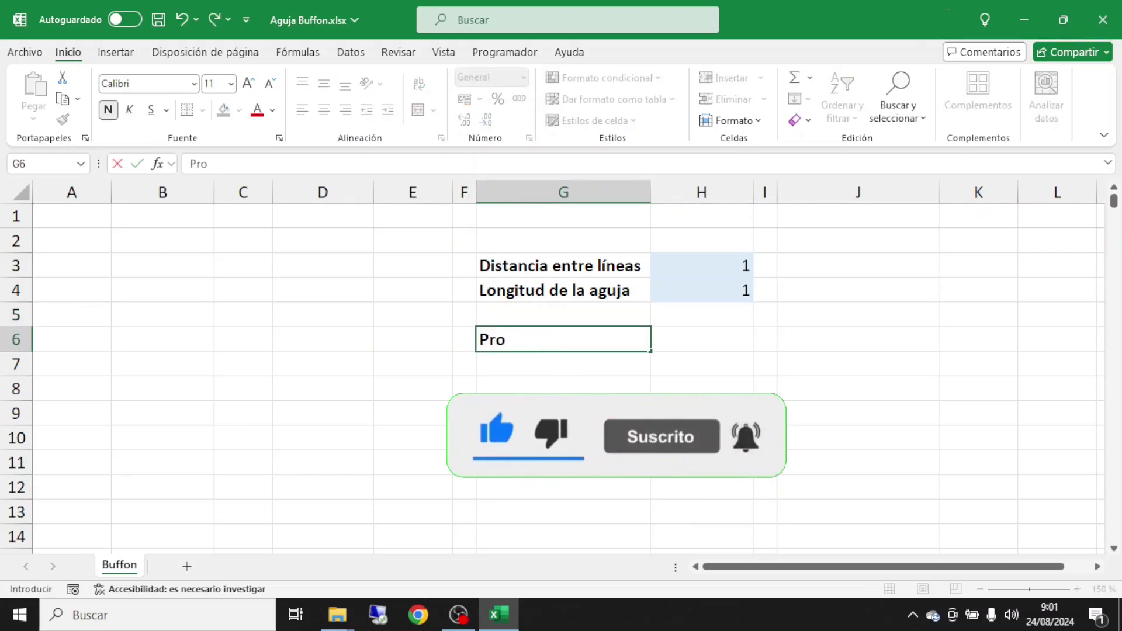
type("babilidad ana")
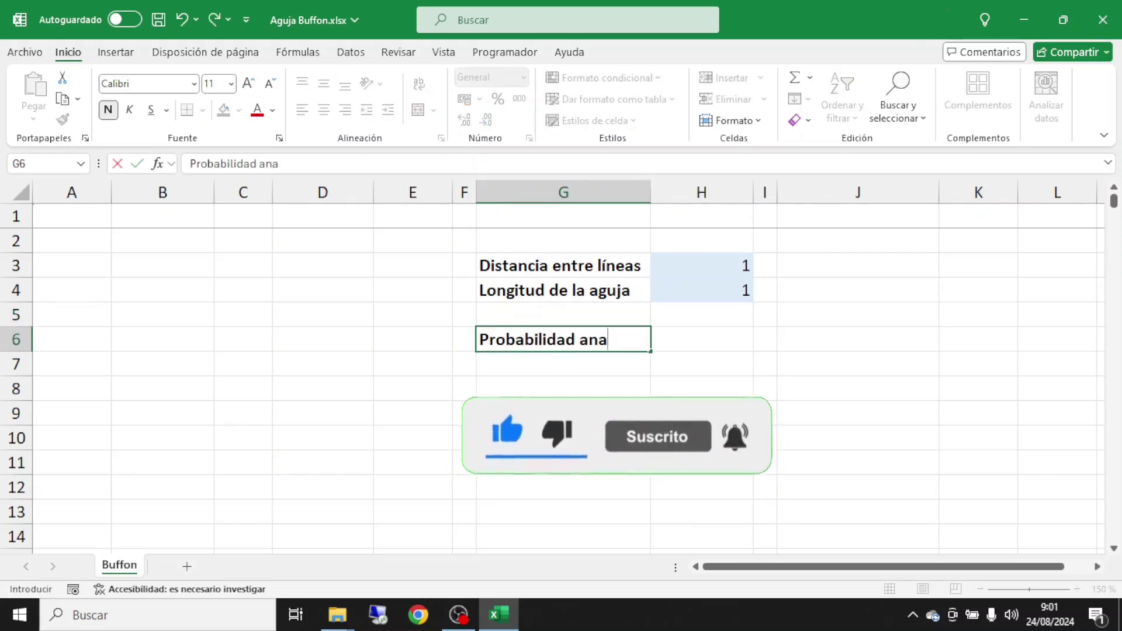
type("lítica")
key("Tab")
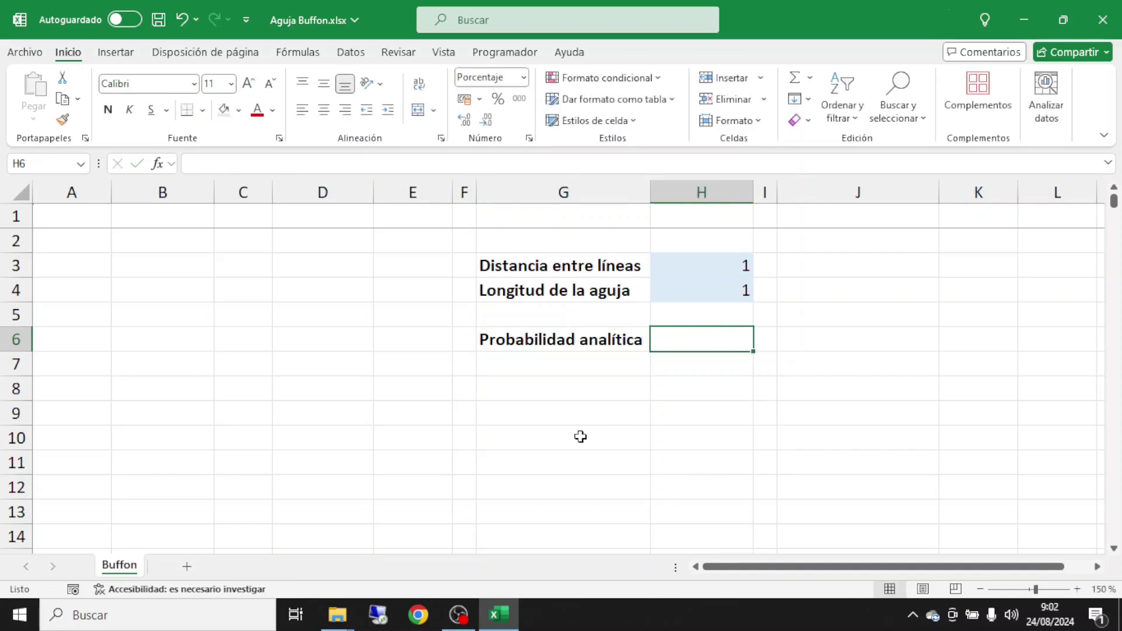
Start a SI formula in H6 with the logical test H4<=H3, comparing needle length with line distance.
type("=SI(")
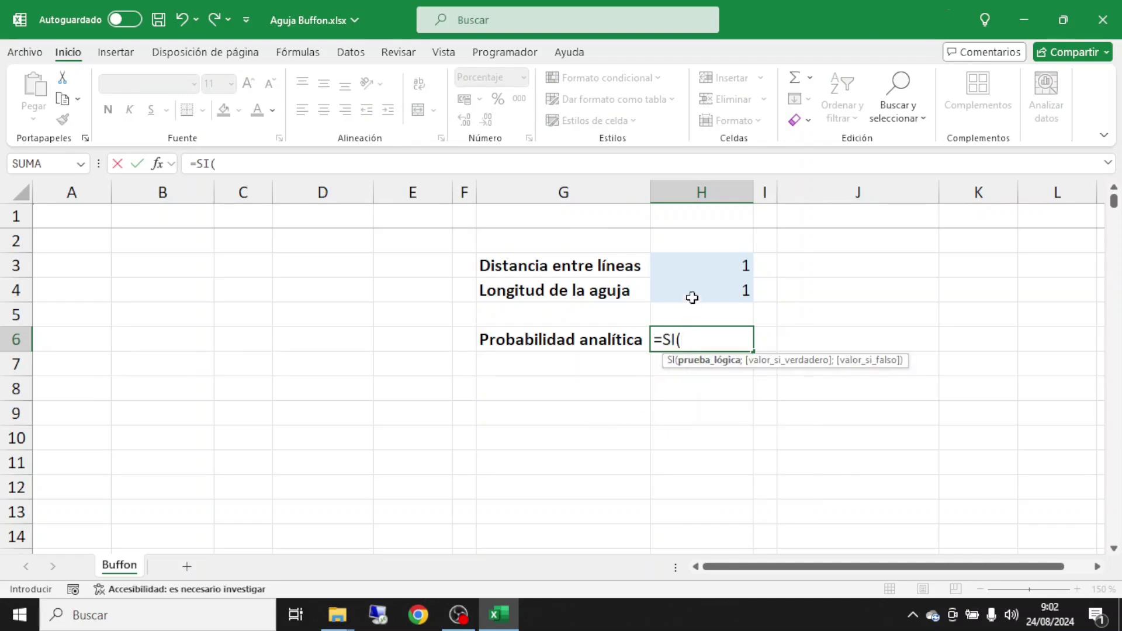
left_click(703, 288)
type("<=")
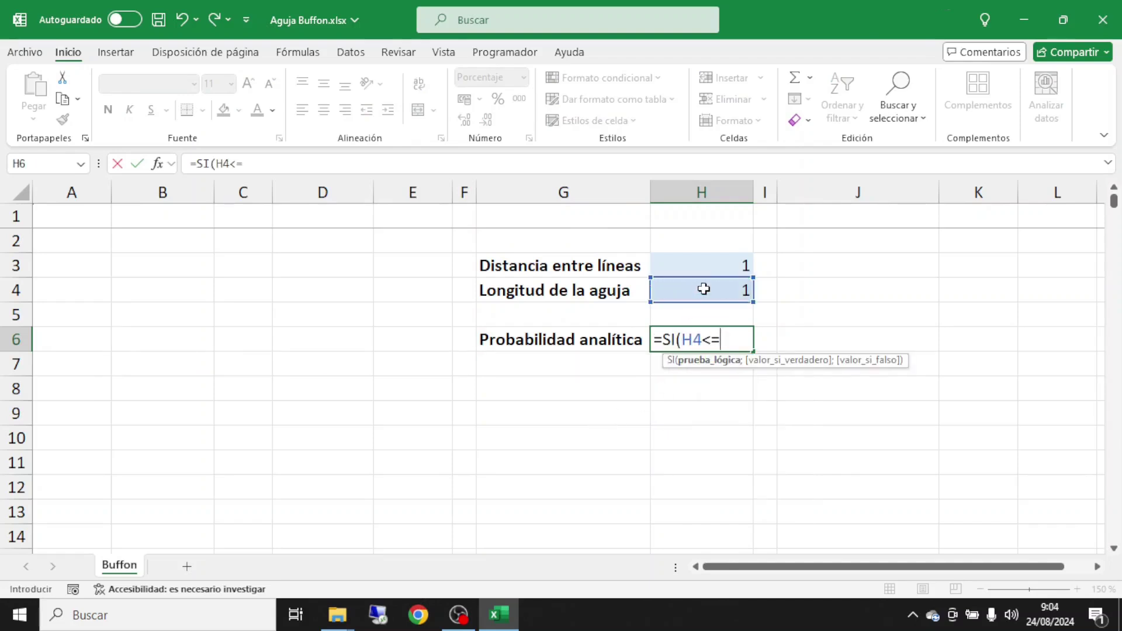
left_click(698, 266)
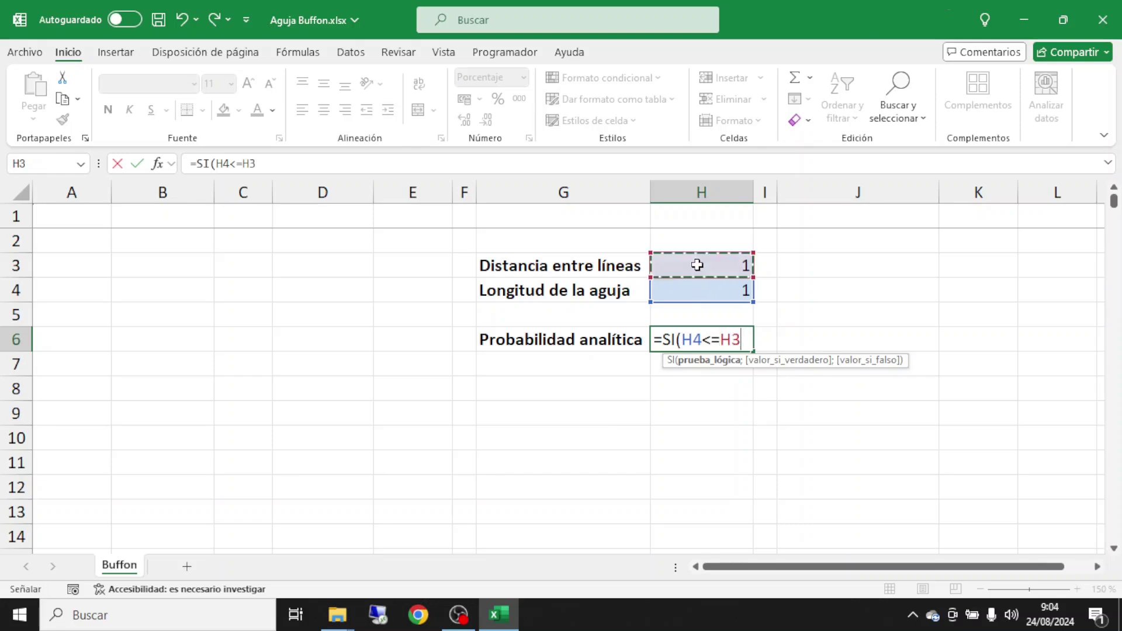
Enter 2*H4/(H3*PI()) as the value-if-true argument of the SI formula in H6.
type(";2")
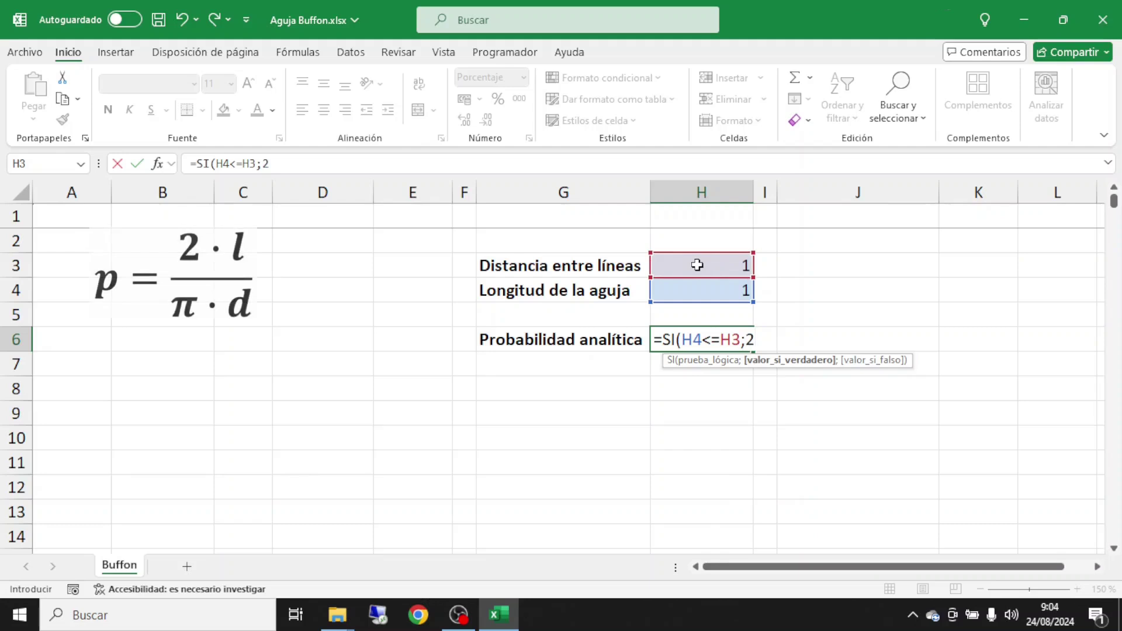
type("*")
left_click(687, 290)
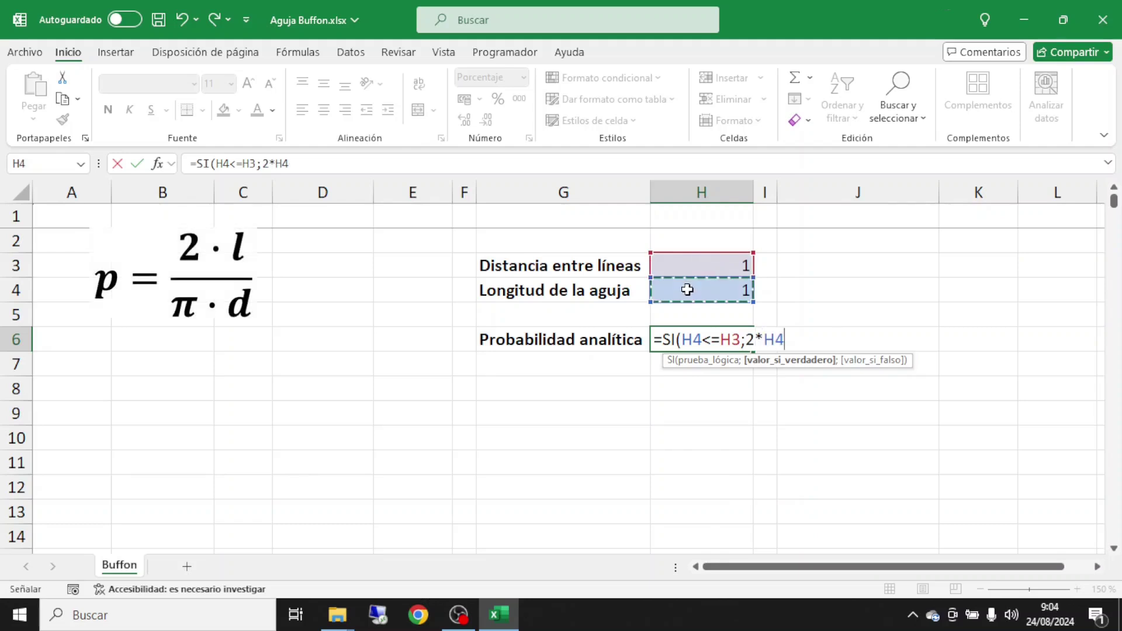
type("/")
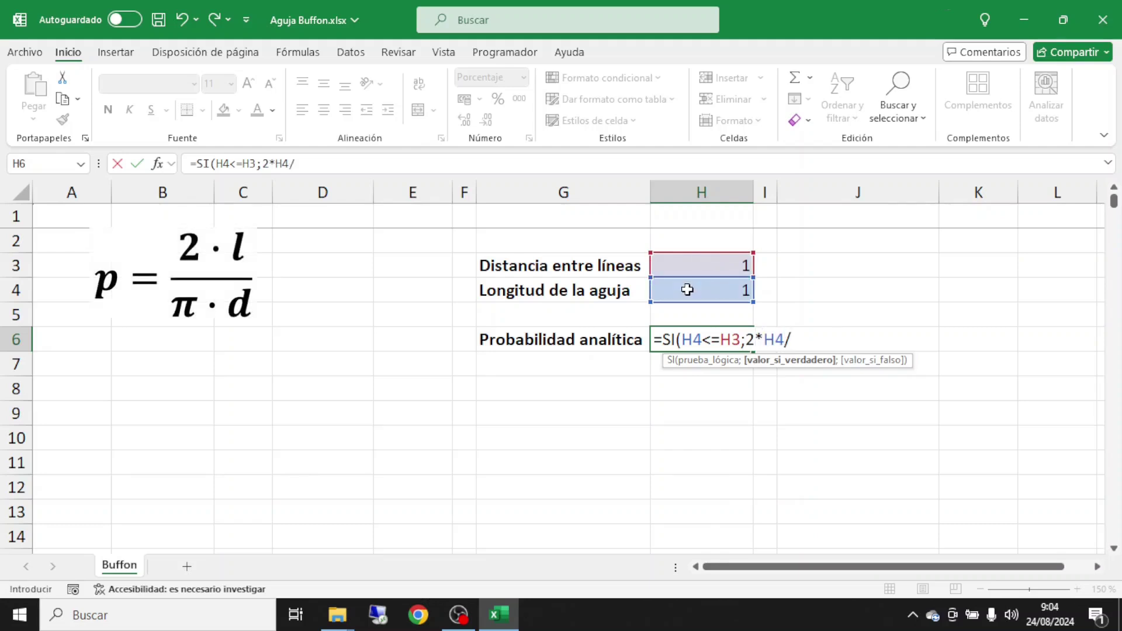
type("(")
left_click(683, 265)
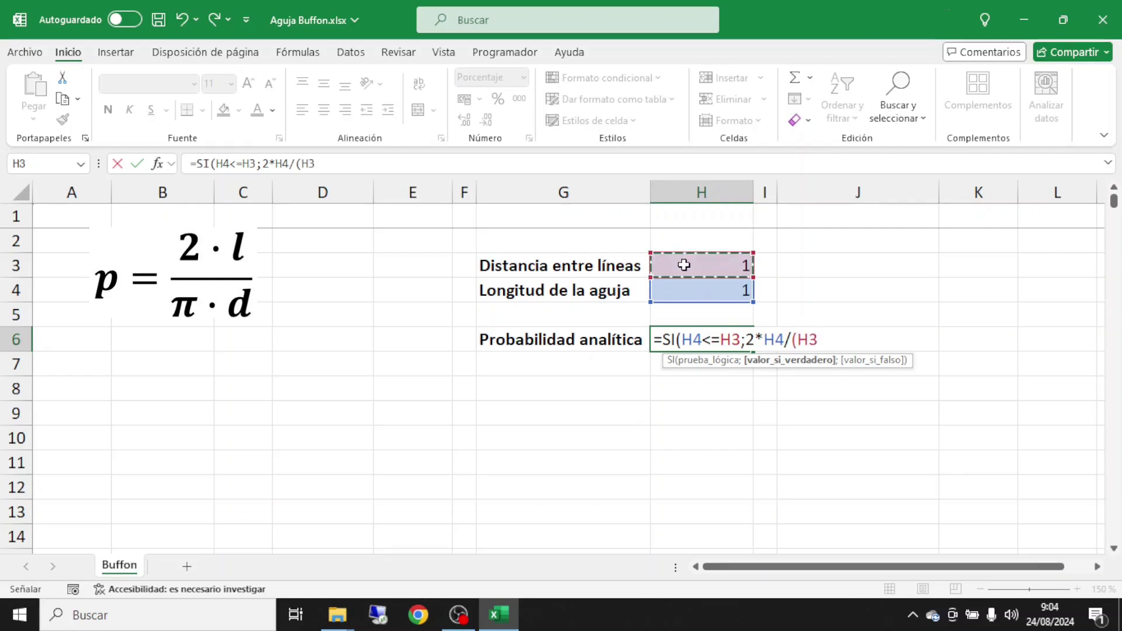
type("*")
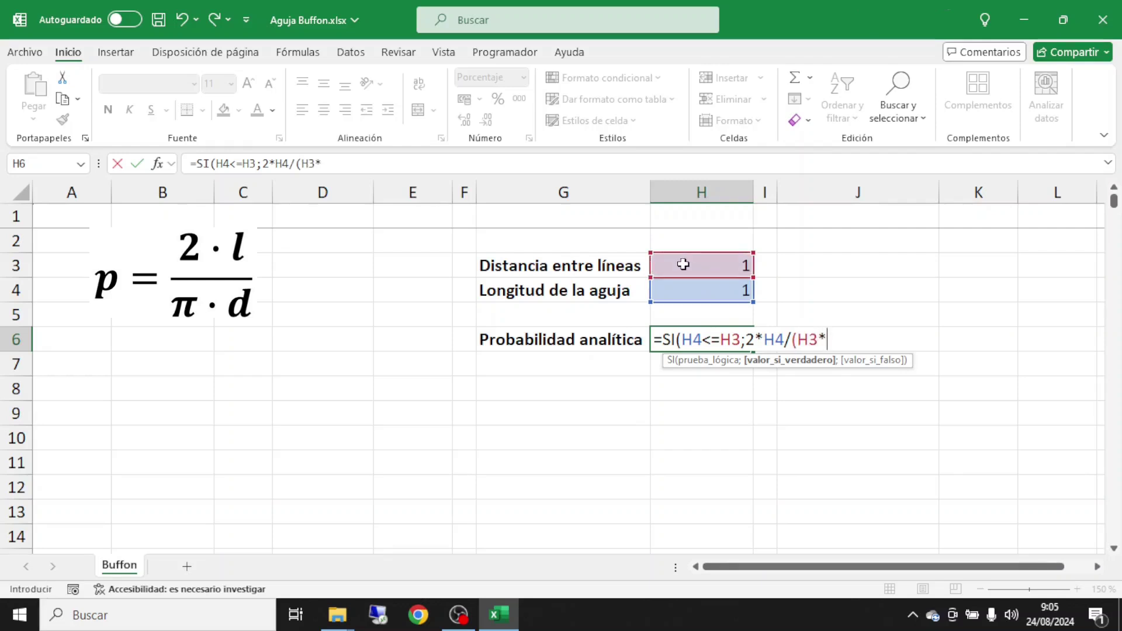
type("PI())")
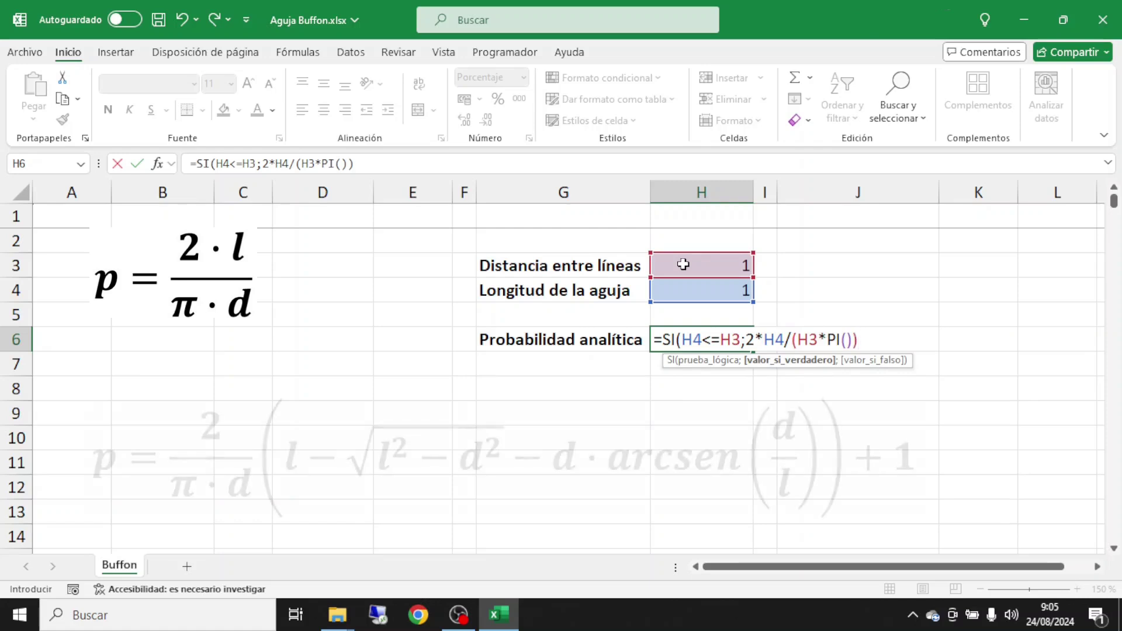
Begin the value-if-false argument in H6 with 2/(PI()*H3) multiplied by an opening parenthesis.
type(";2")
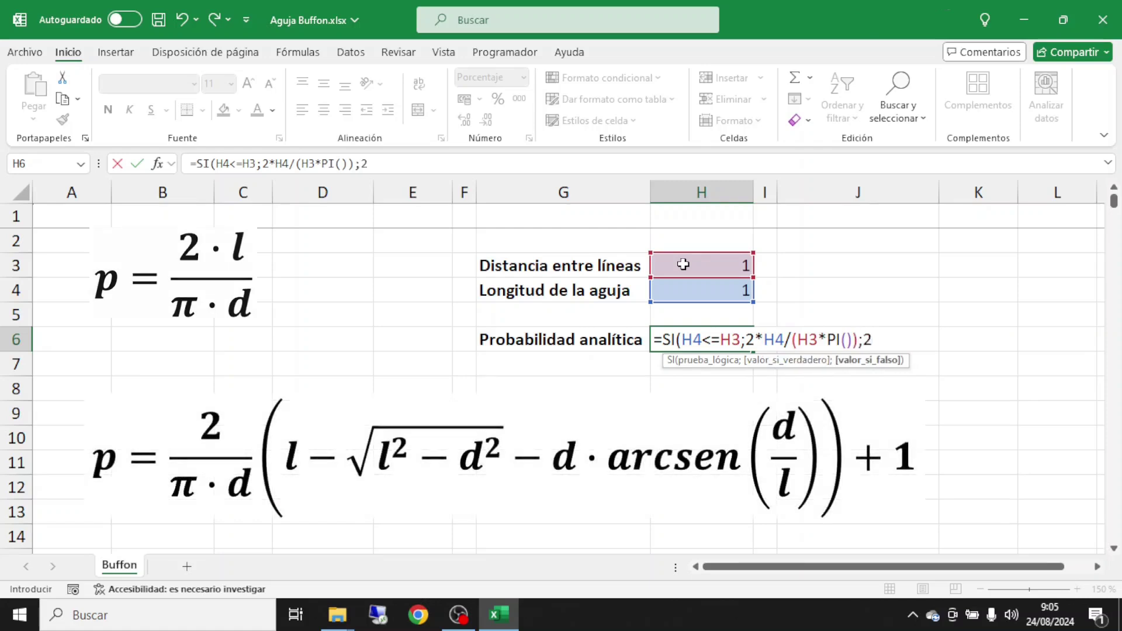
type("/")
type("(P")
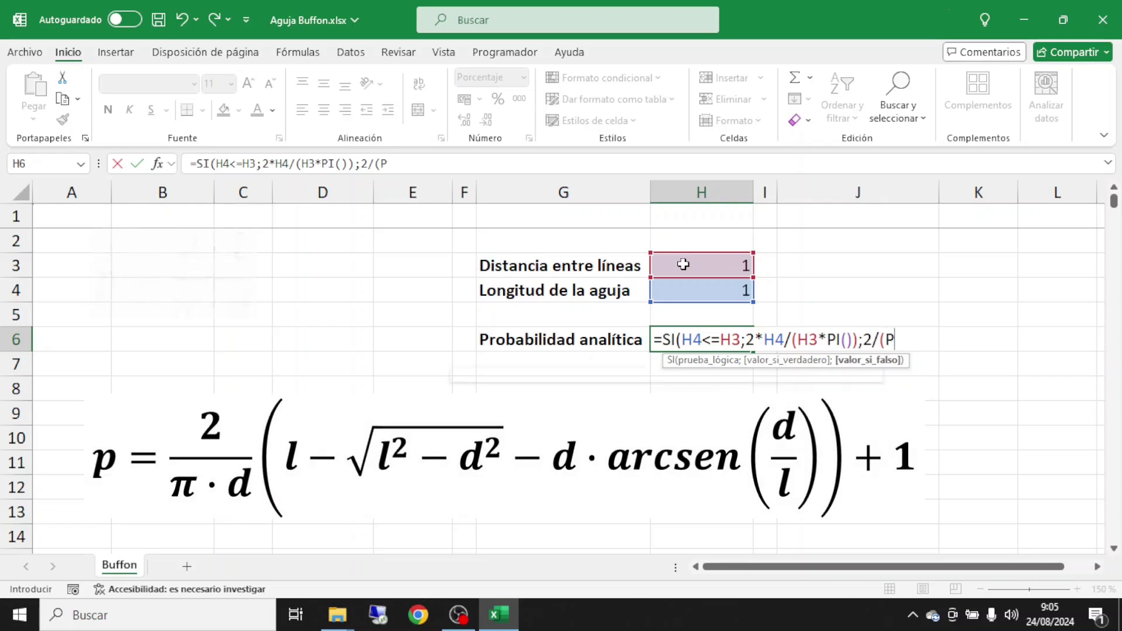
type("I()*")
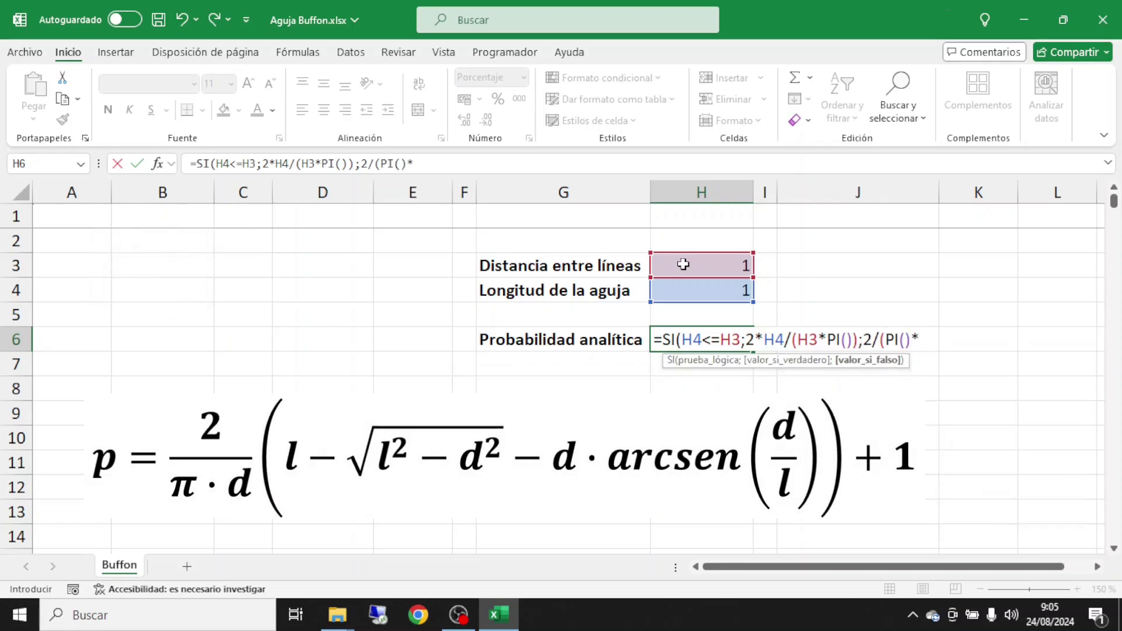
left_click(683, 264)
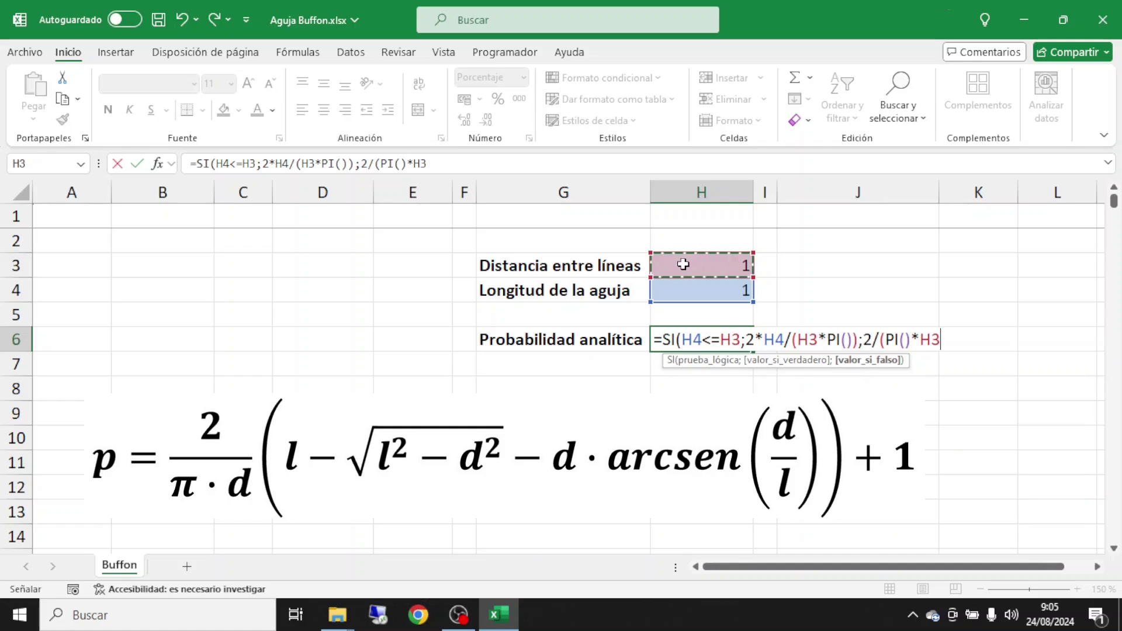
type(")")
type("*(")
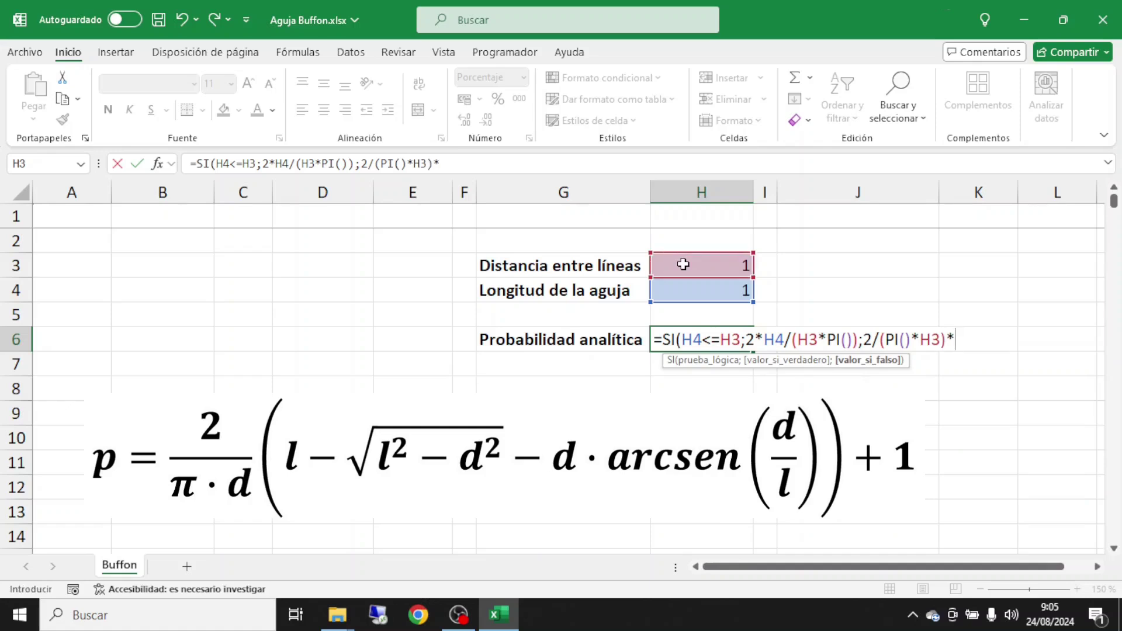
Continue the value-if-false argument in H6 inside its open parenthesis with H4-RAIZ(H4^2-H3^2) followed by a minus sign.
left_click(683, 286)
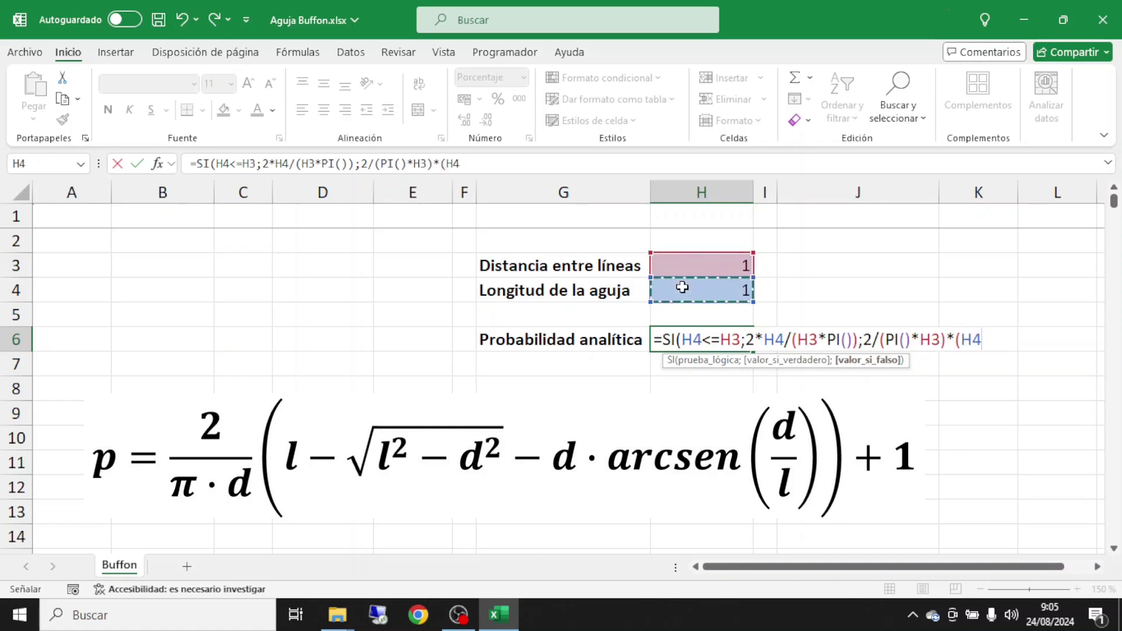
type("-R")
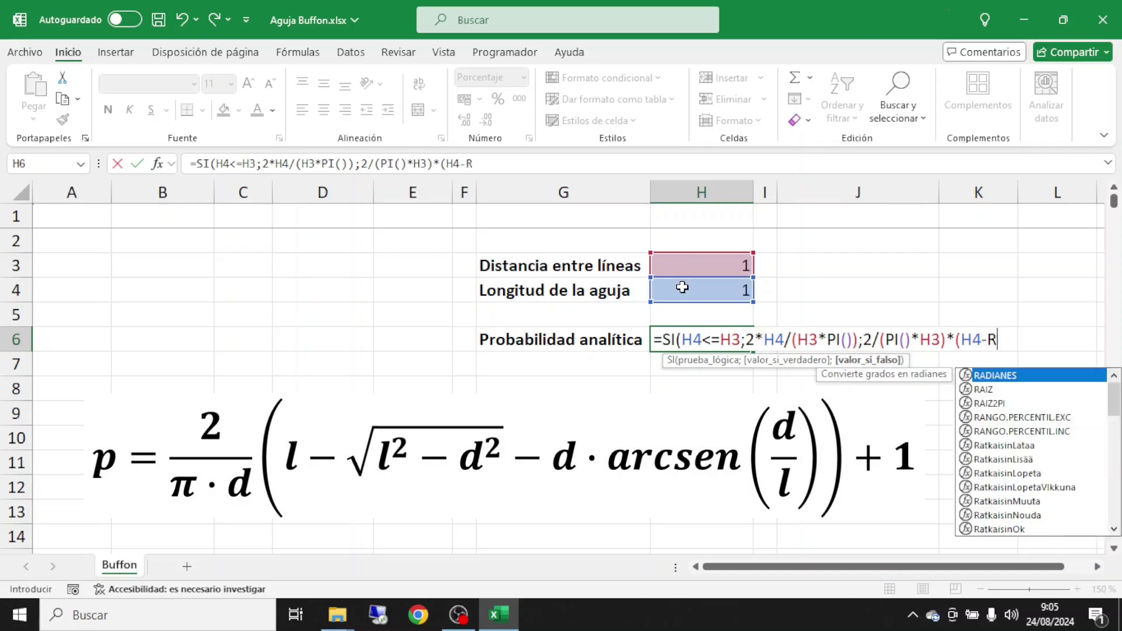
type("AIZ (")
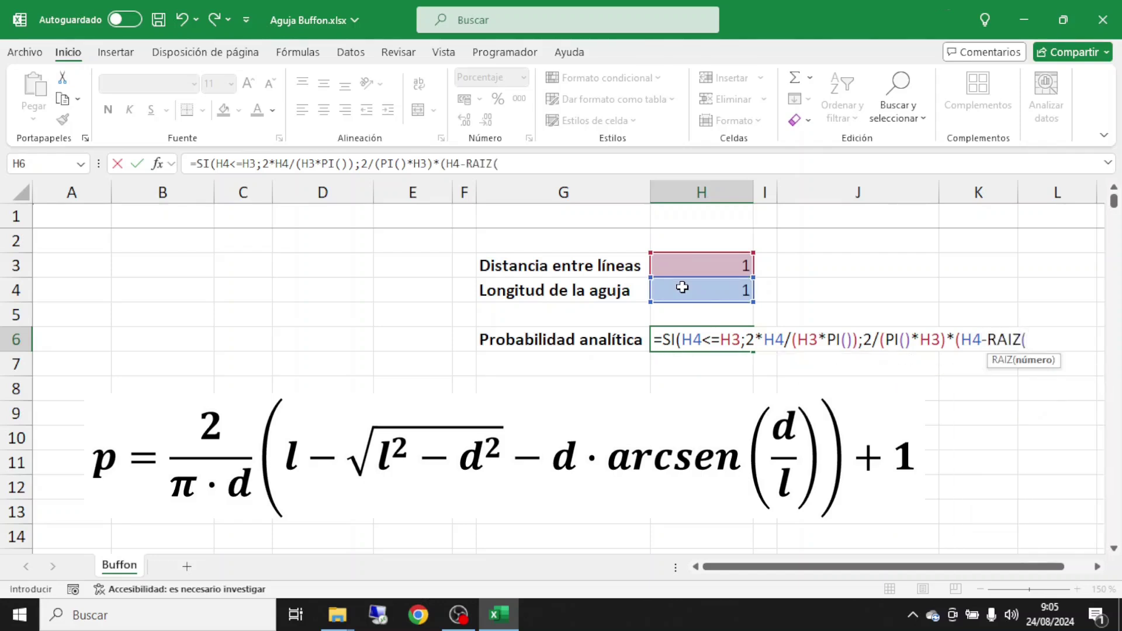
left_click(682, 287)
type("^2")
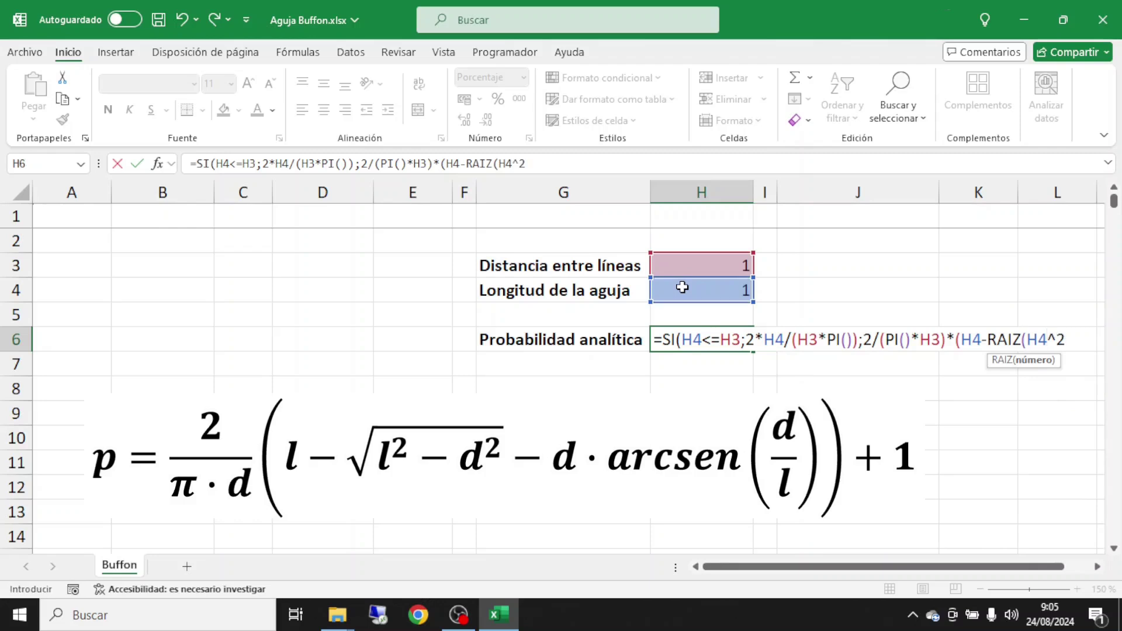
type("-")
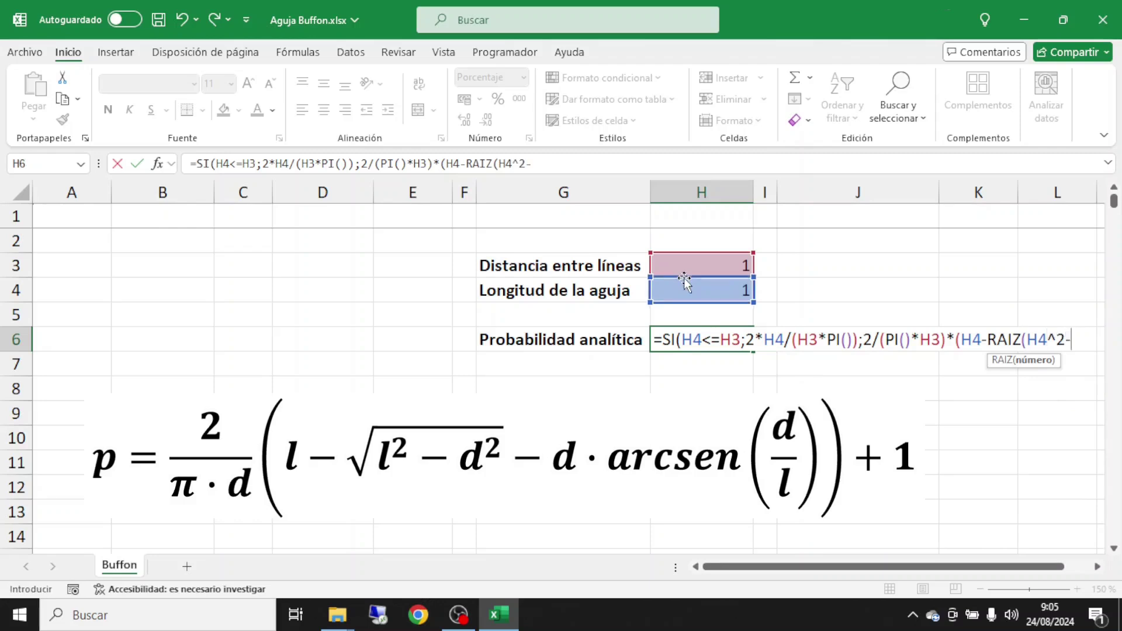
left_click(680, 265)
type("^2")
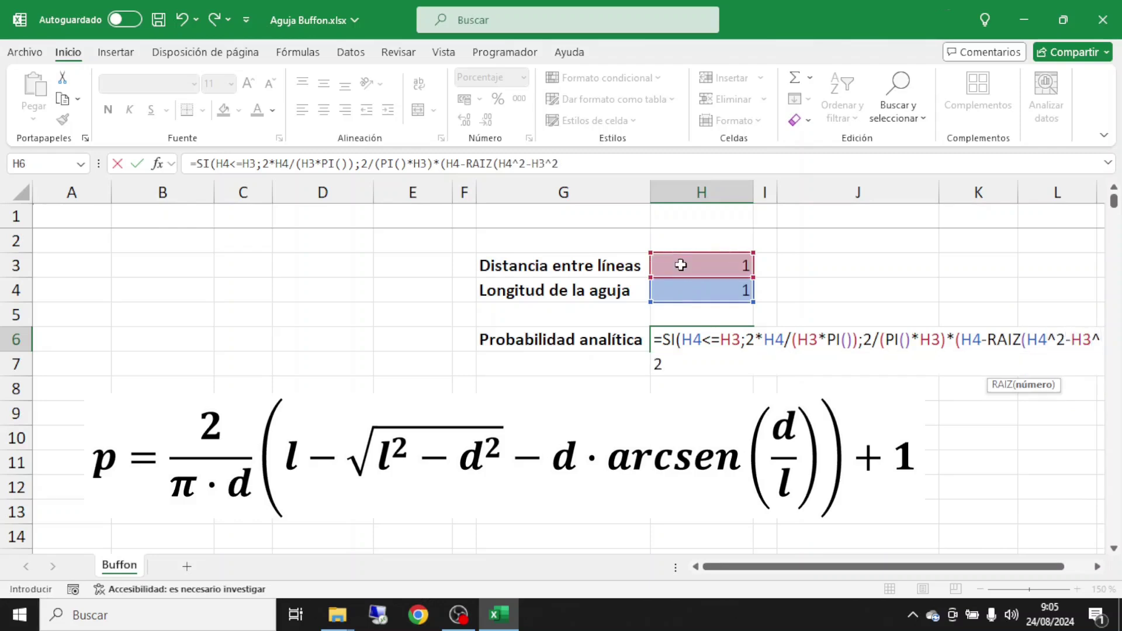
type(")-")
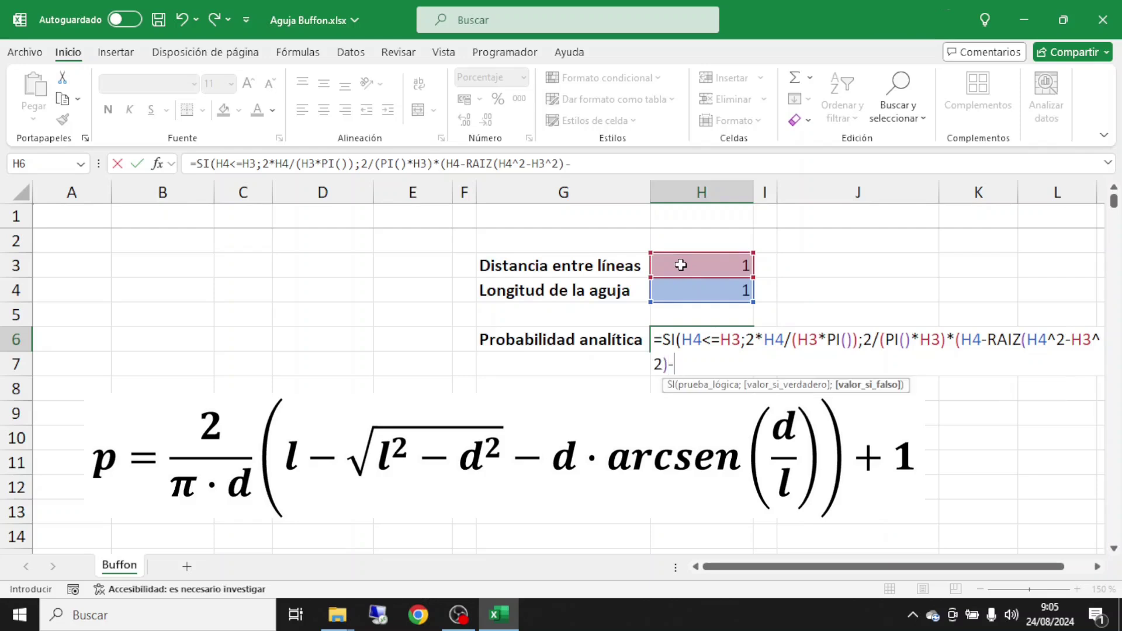
Complete the SI formula in H6 by subtracting H3*ASENO(H3/H4), closing the parenthesis and adding 1, and enter it.
left_click(680, 264)
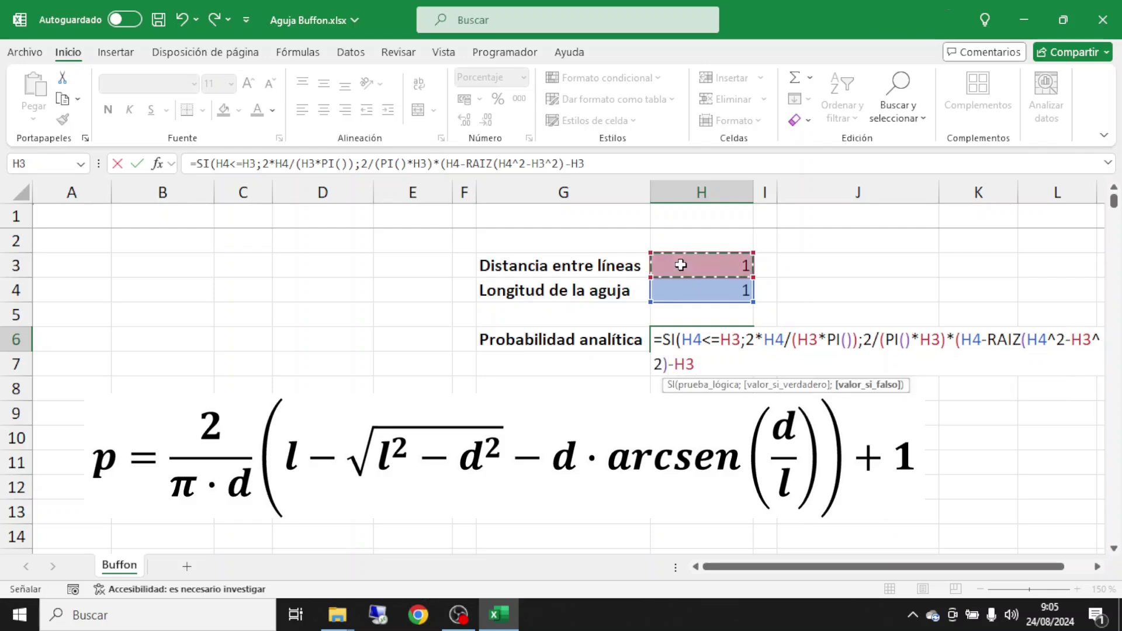
type("*ASENO")
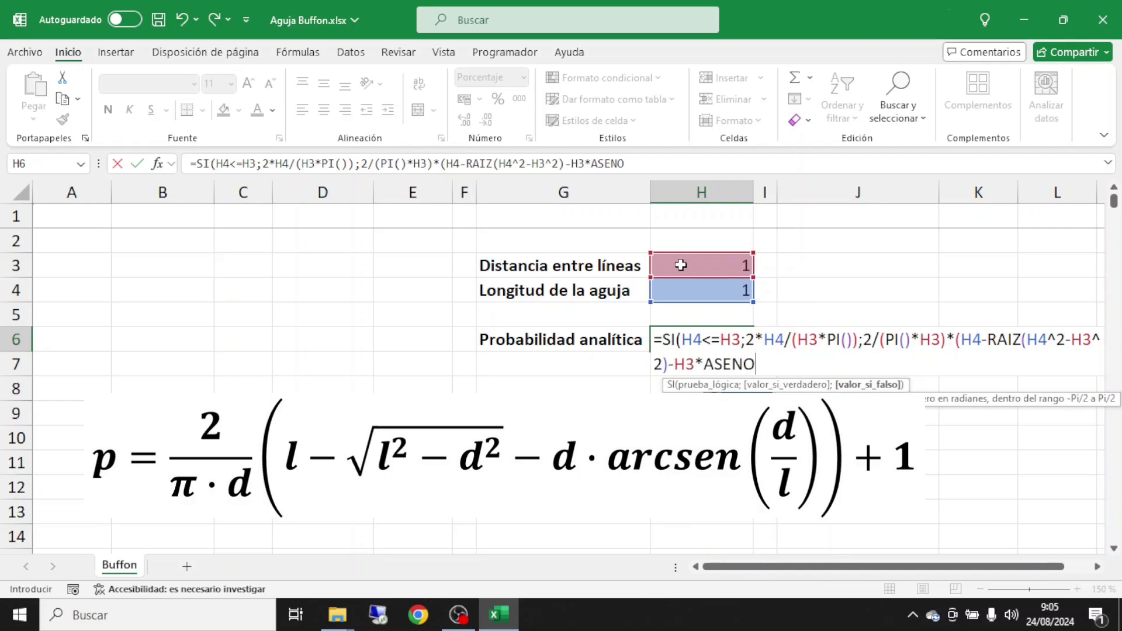
type("(")
left_click(681, 265)
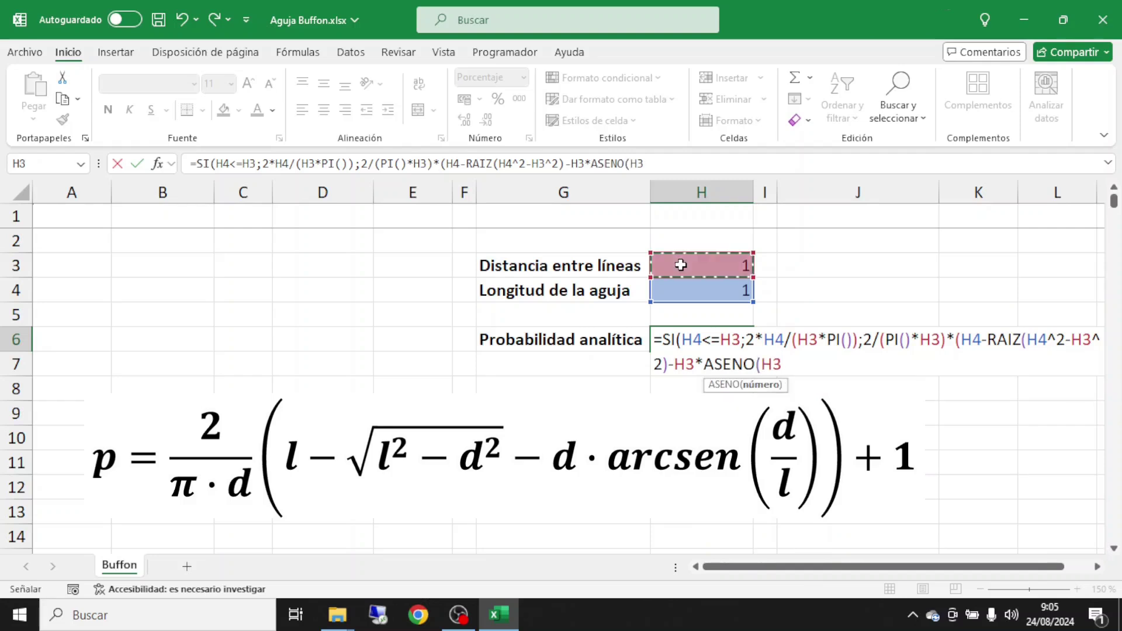
type("/")
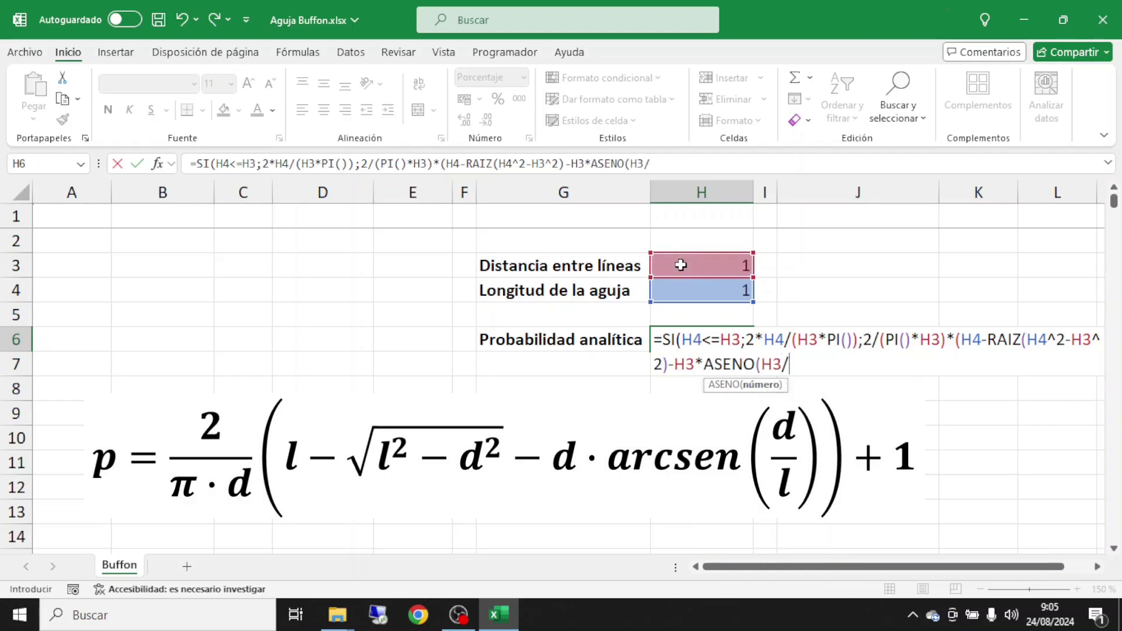
left_click(678, 288)
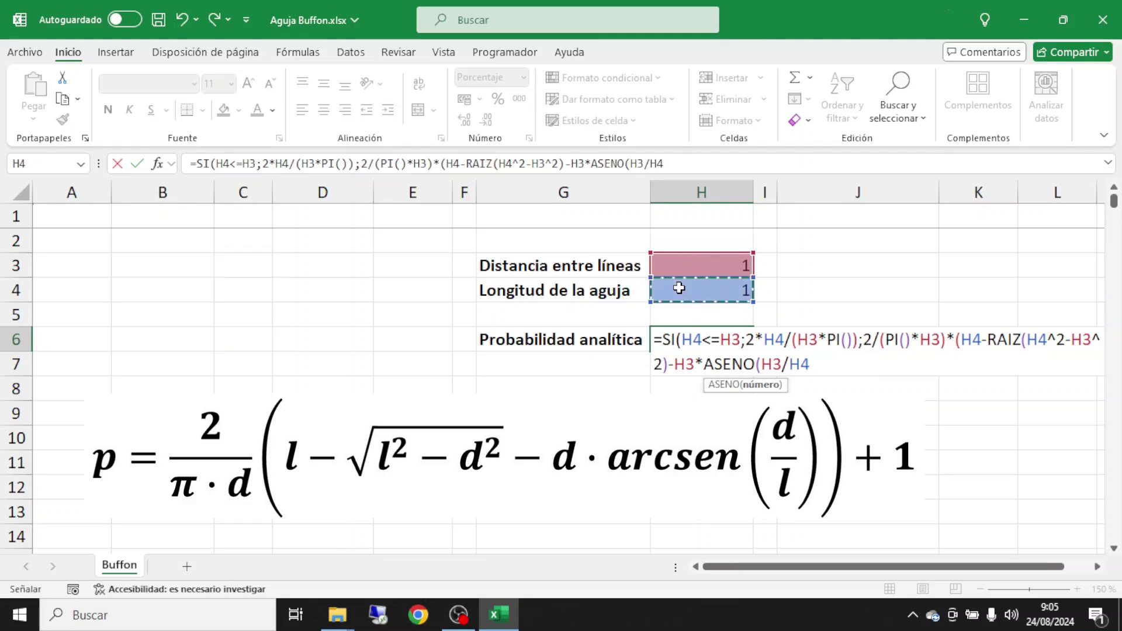
type("))")
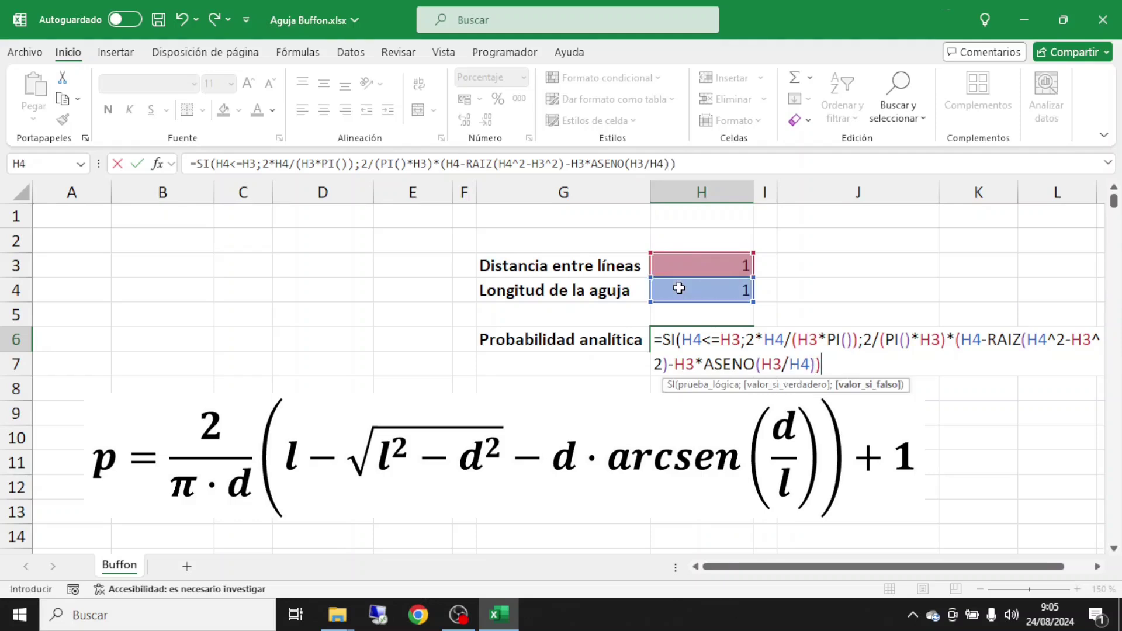
type("+1)")
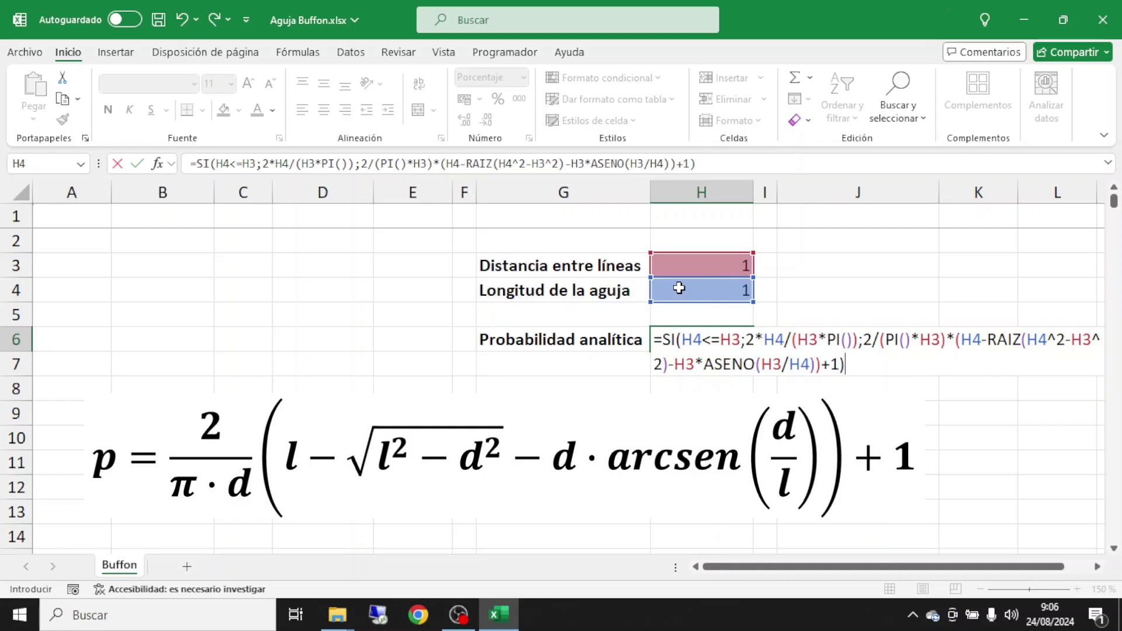
key("Return")
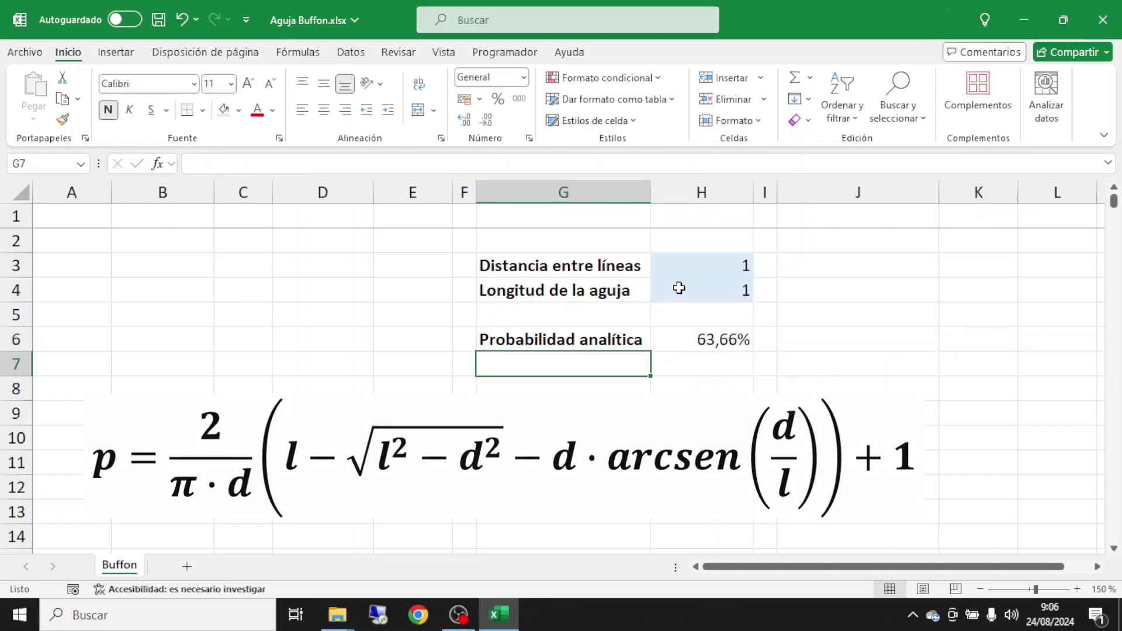
Fill the analytical probability cell H6 with yellow.
left_click(703, 340)
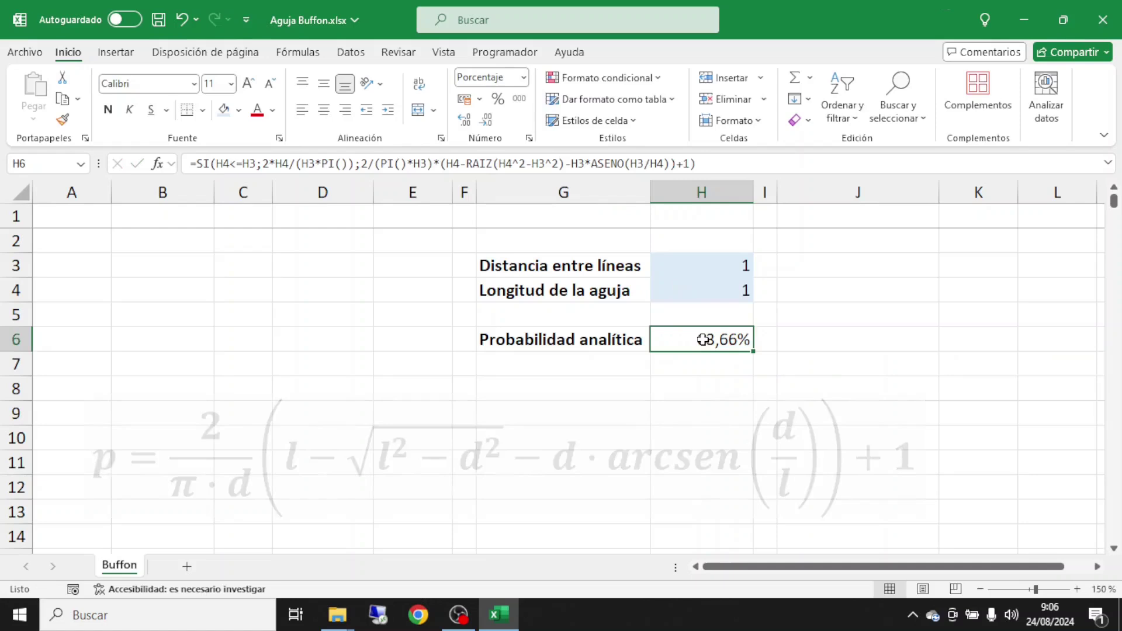
left_click(238, 110)
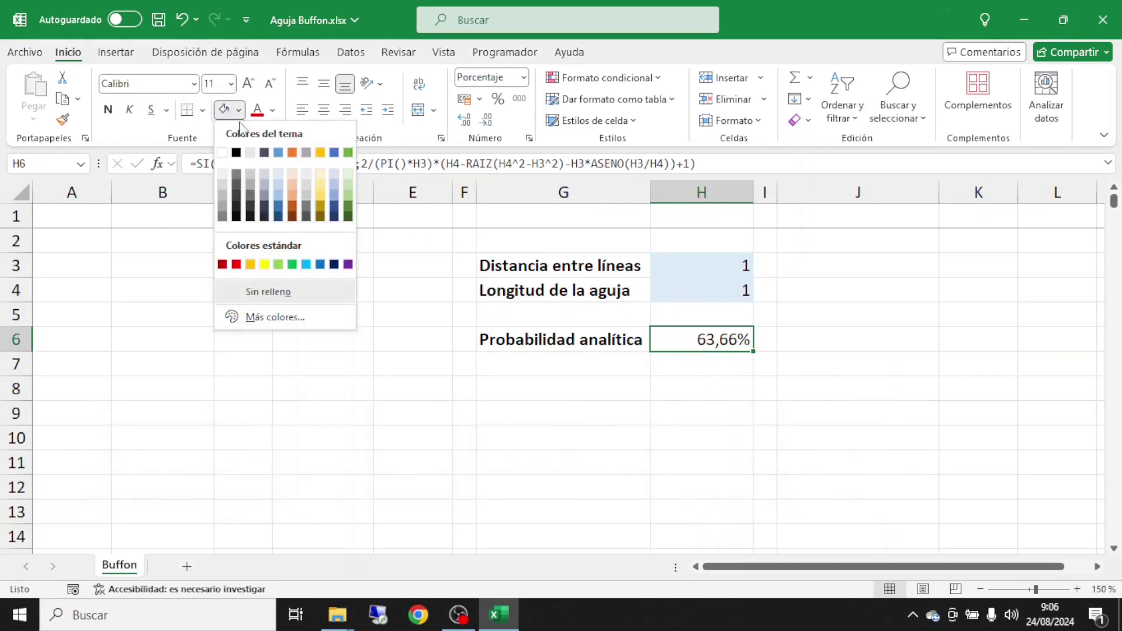
left_click(264, 262)
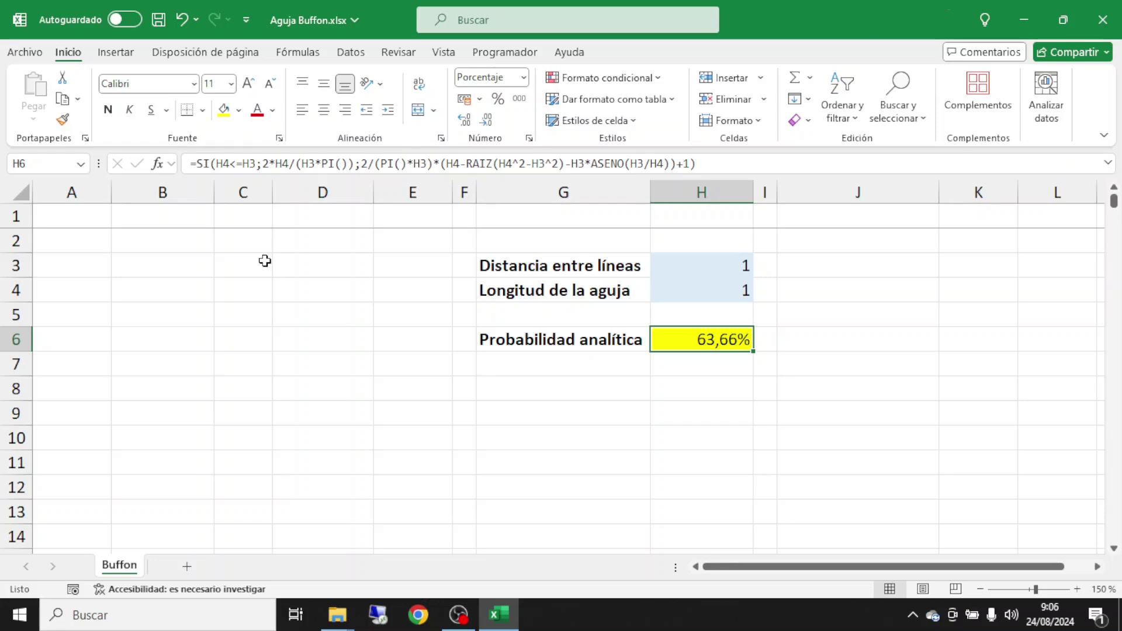
Test the probability formula by entering needle lengths of 0,5 and 2 in cell H4.
left_click(720, 292)
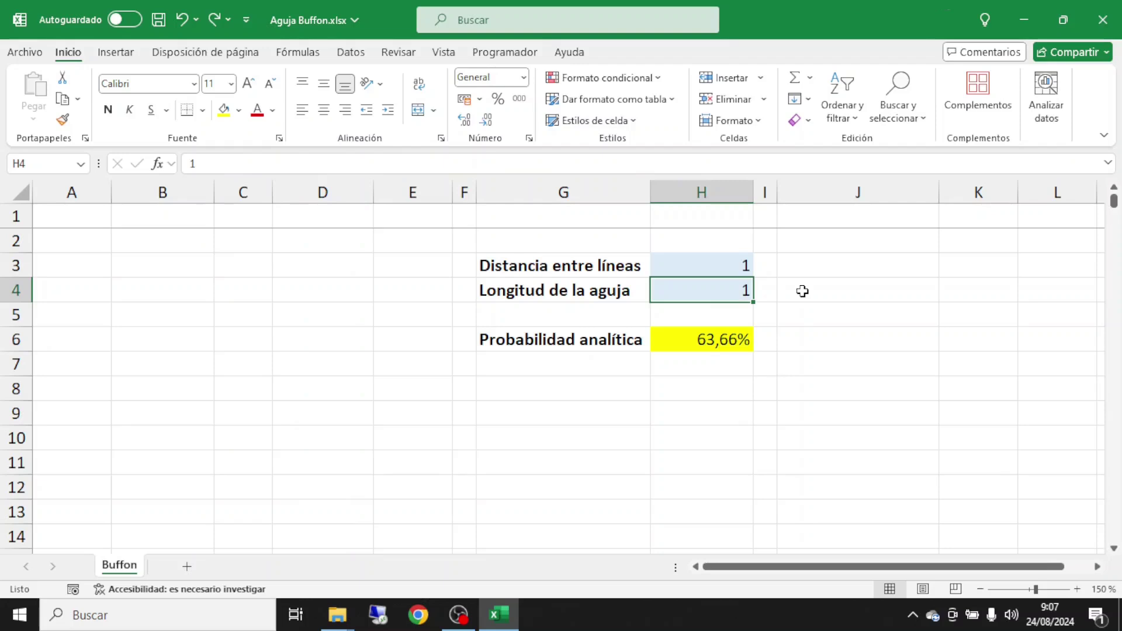
type("0,5")
key("Return")
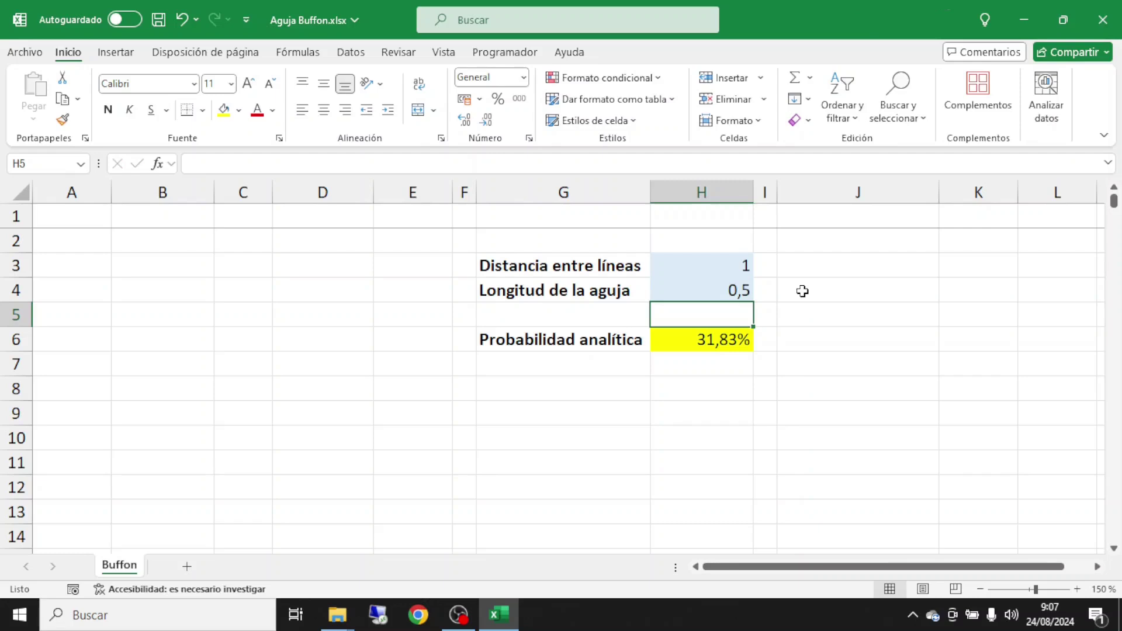
left_click(721, 289)
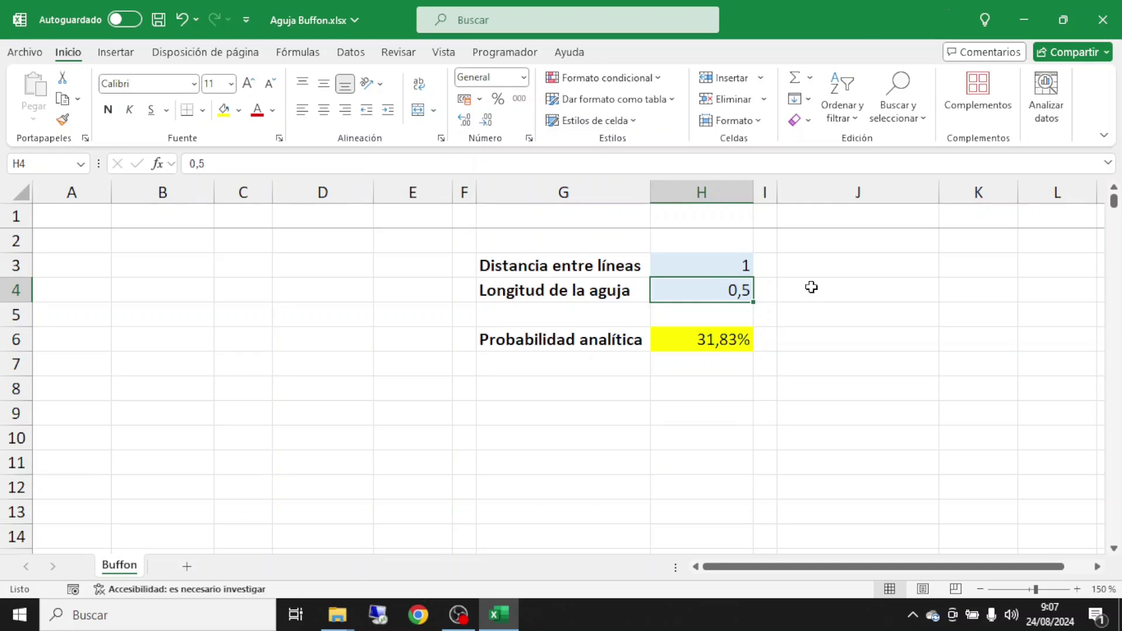
type("2")
key("Return")
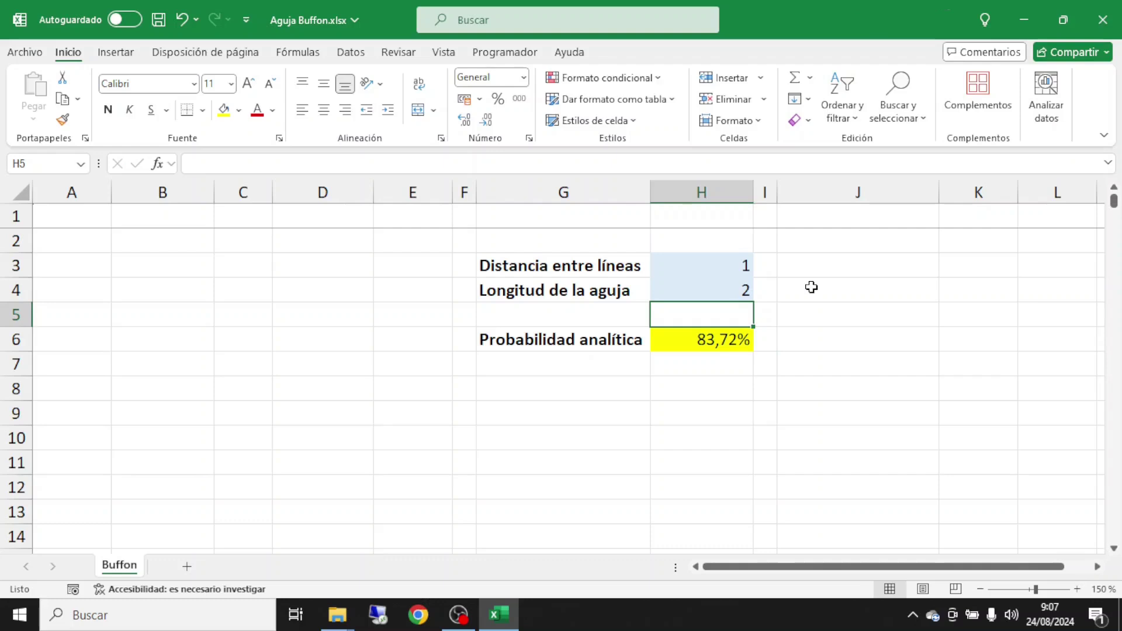
Set the needle length in cell H4 back to 1.
left_click(726, 292)
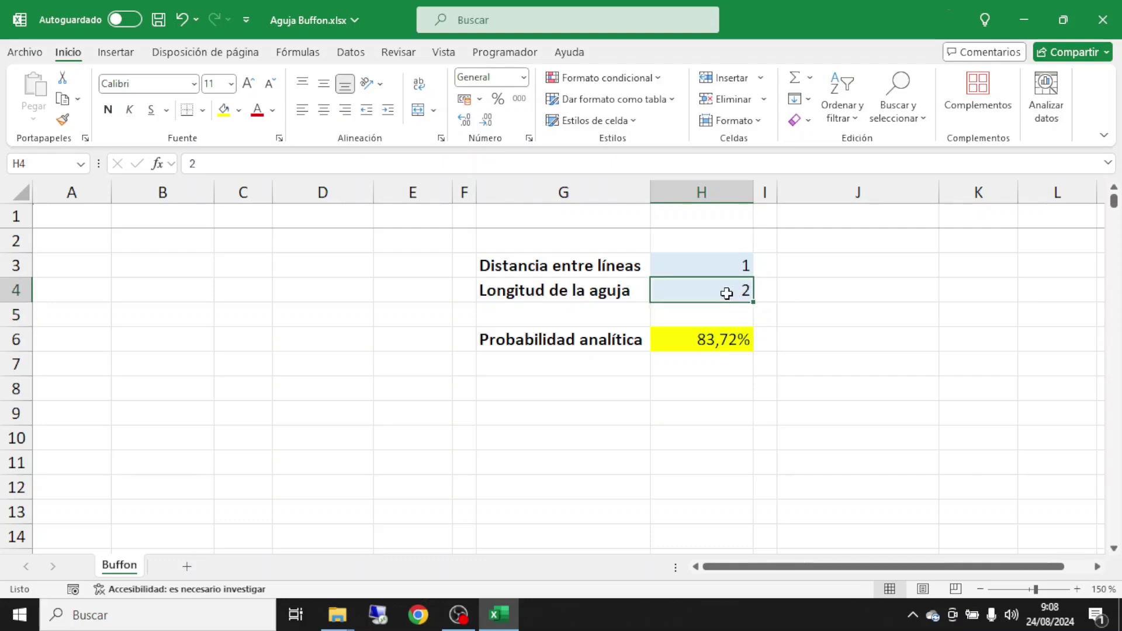
type("1")
key("Return")
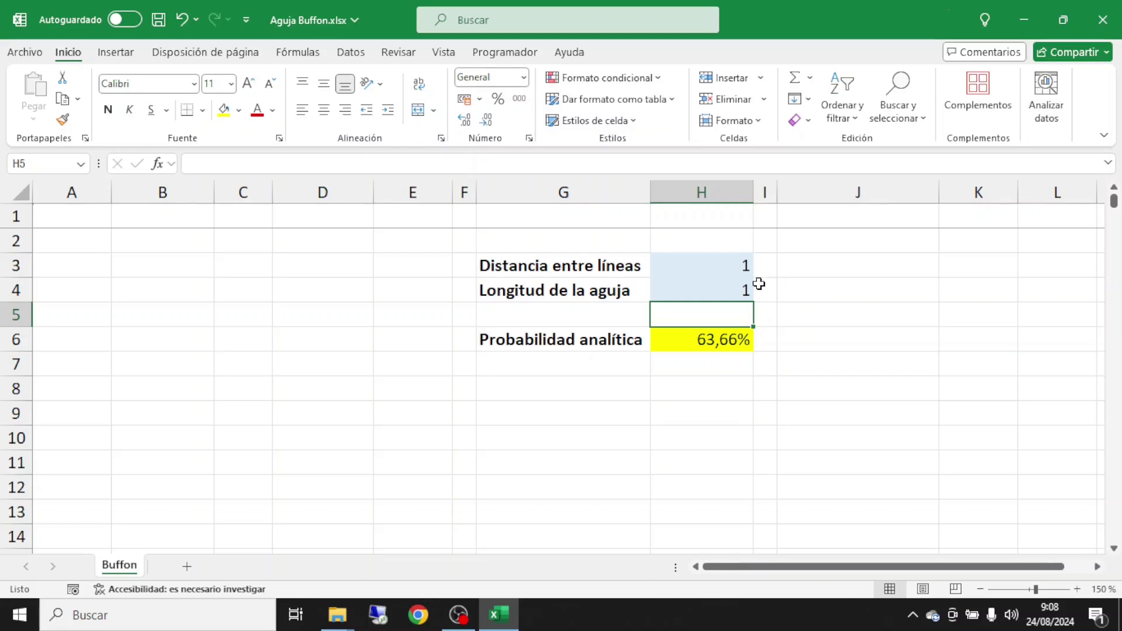
Enter the header "Aguja" in cell A1 and the first needle number 1 in A2.
left_click(64, 218)
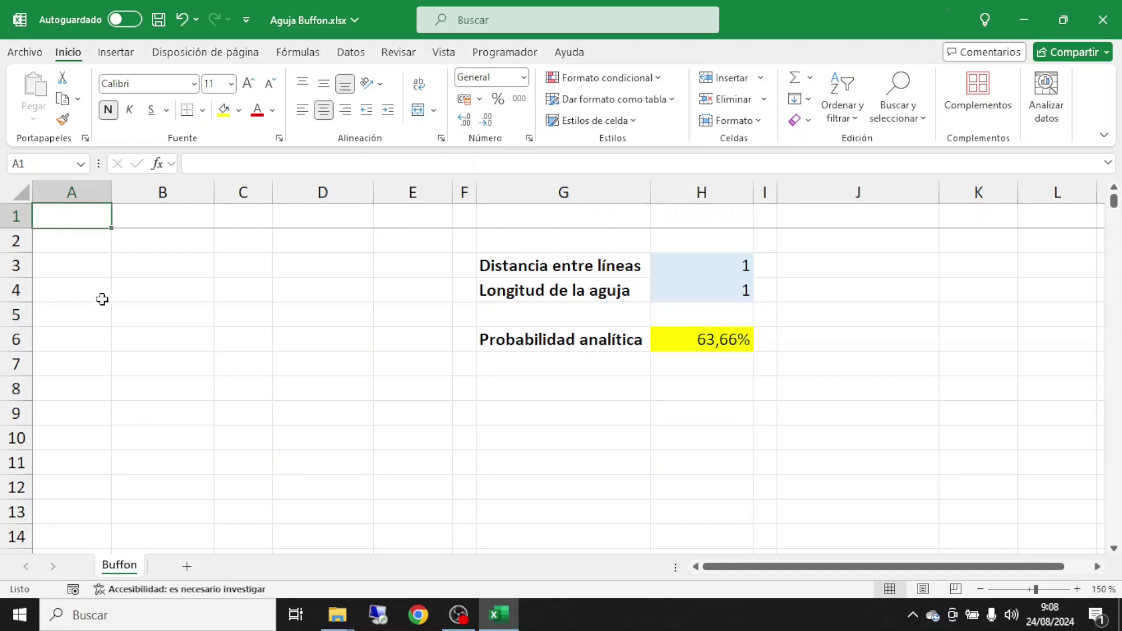
type("Aguja")
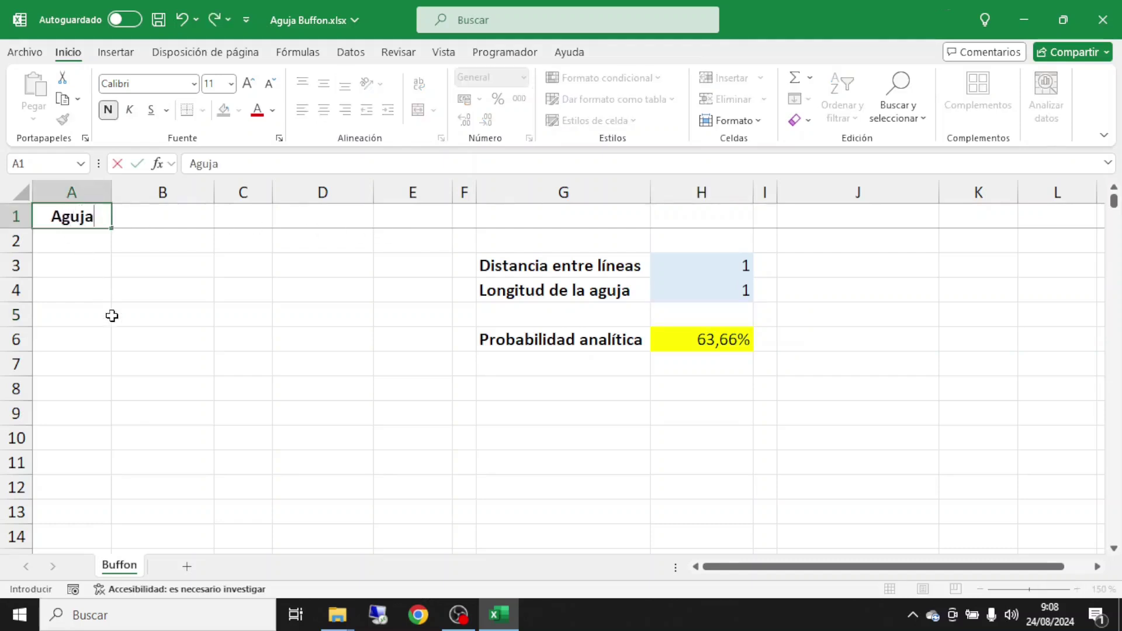
key("Return")
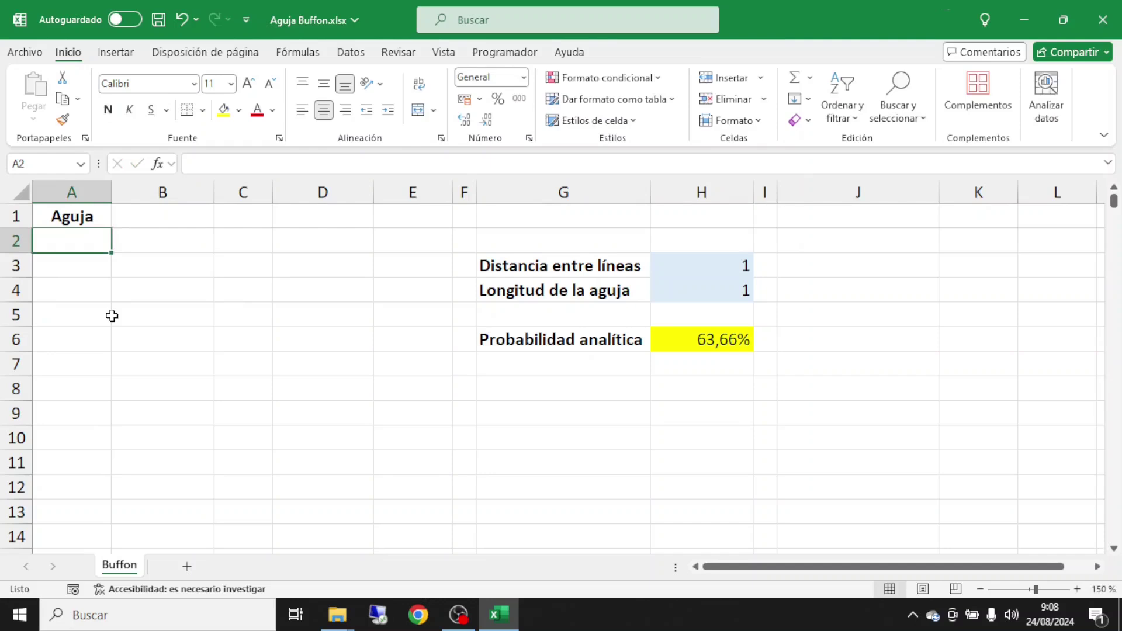
type("1")
key("Return")
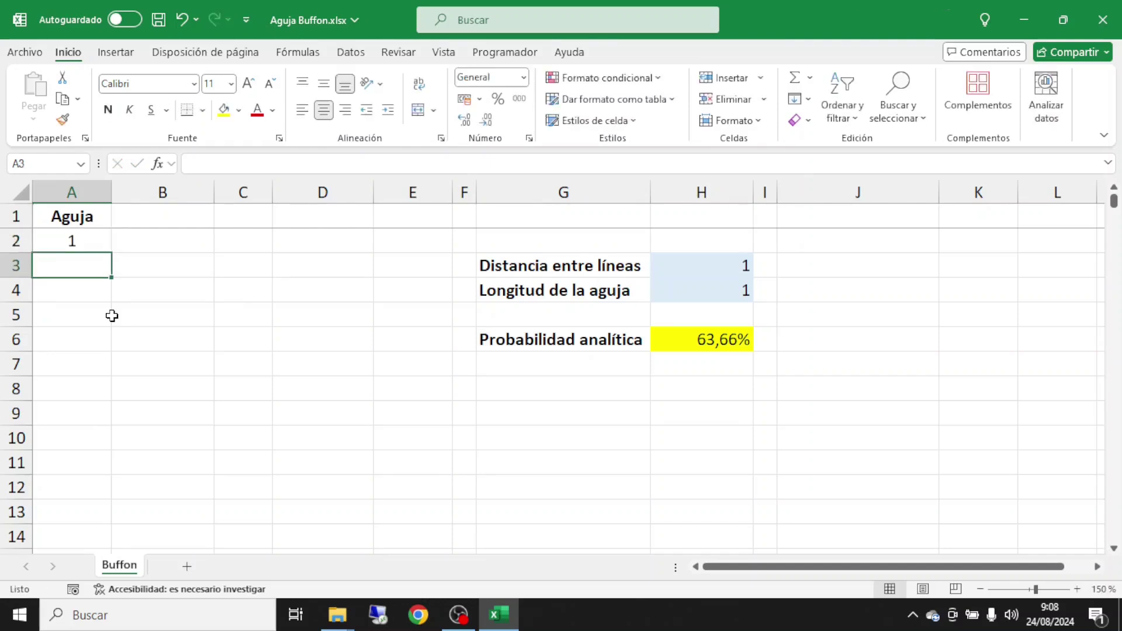
Fill column A from A2 with a linear series in columns, using increment 1 and limit 50000.
left_click(88, 246)
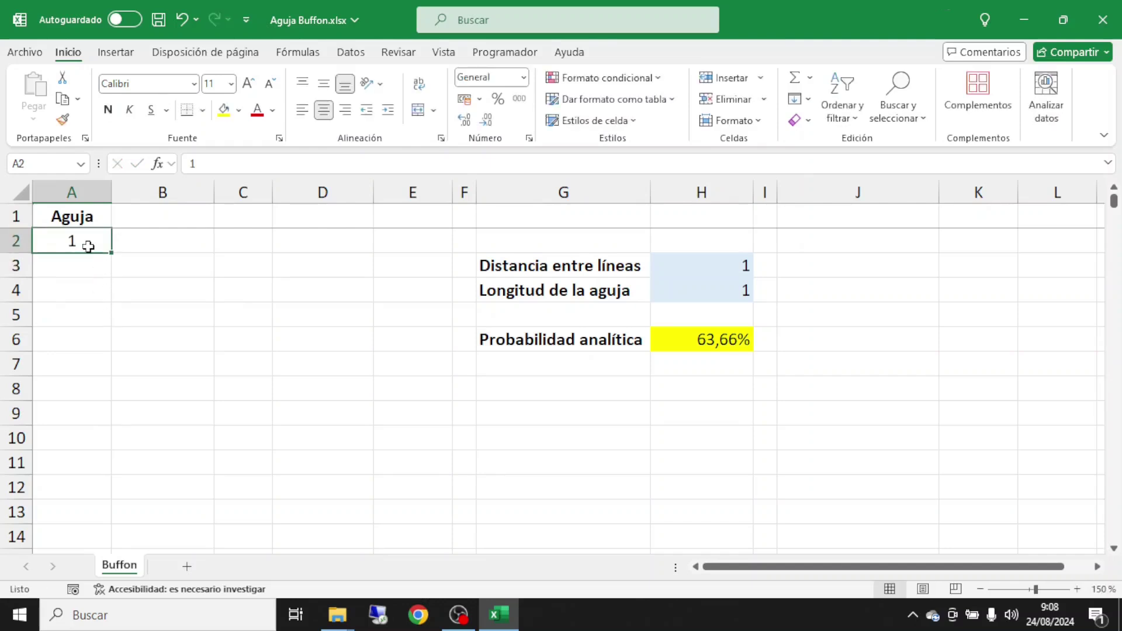
left_click(809, 101)
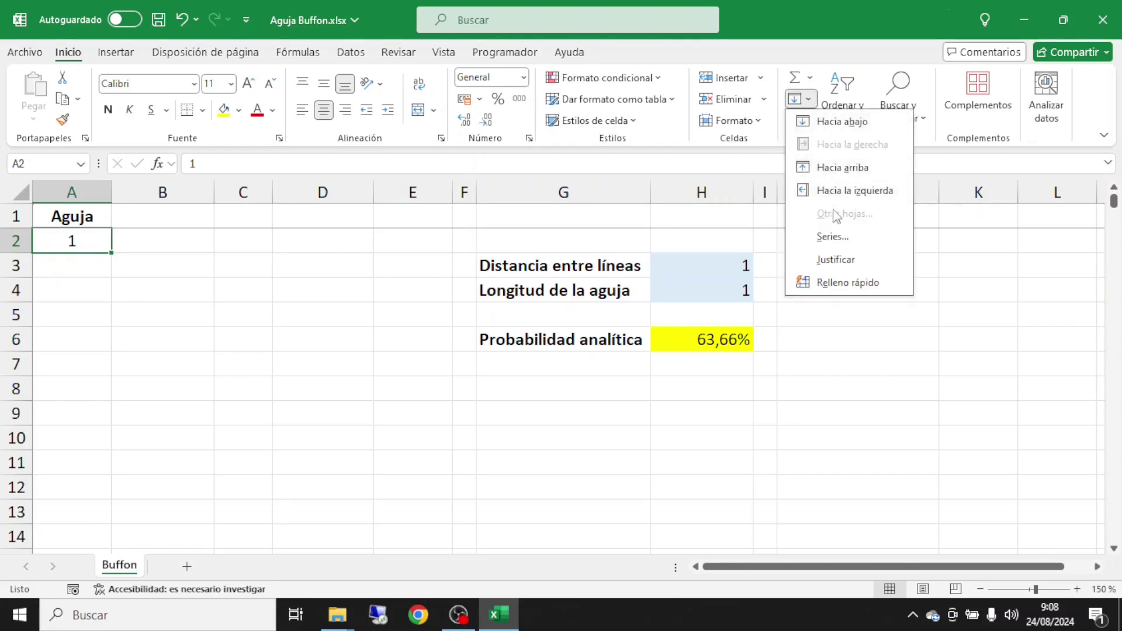
left_click(840, 240)
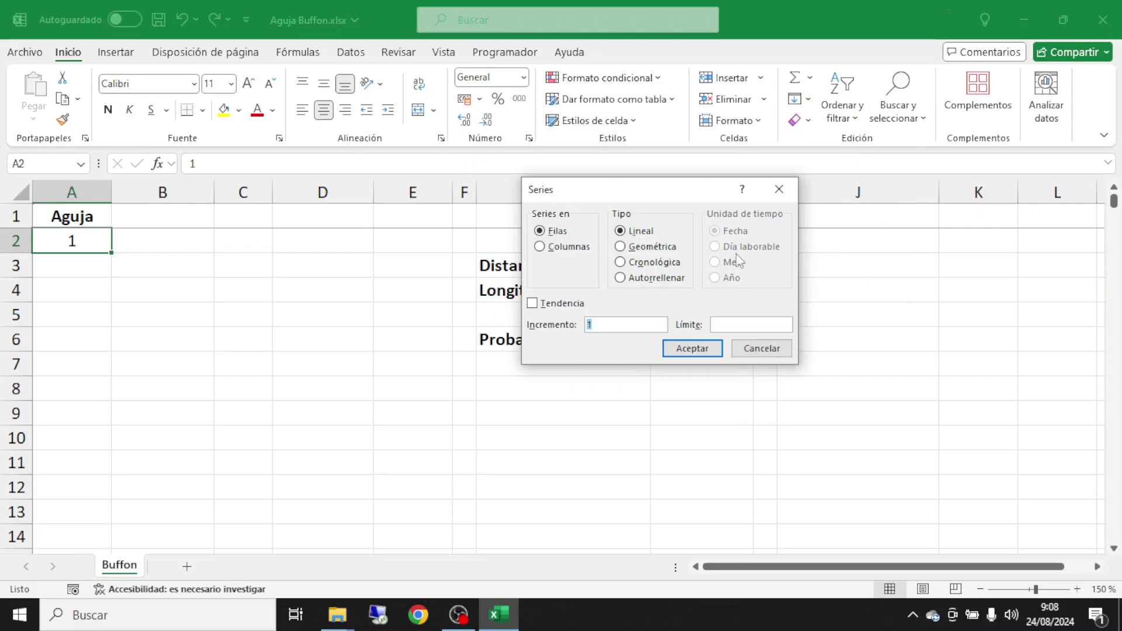
left_click(556, 249)
left_click(722, 324)
type("50000")
left_click(691, 355)
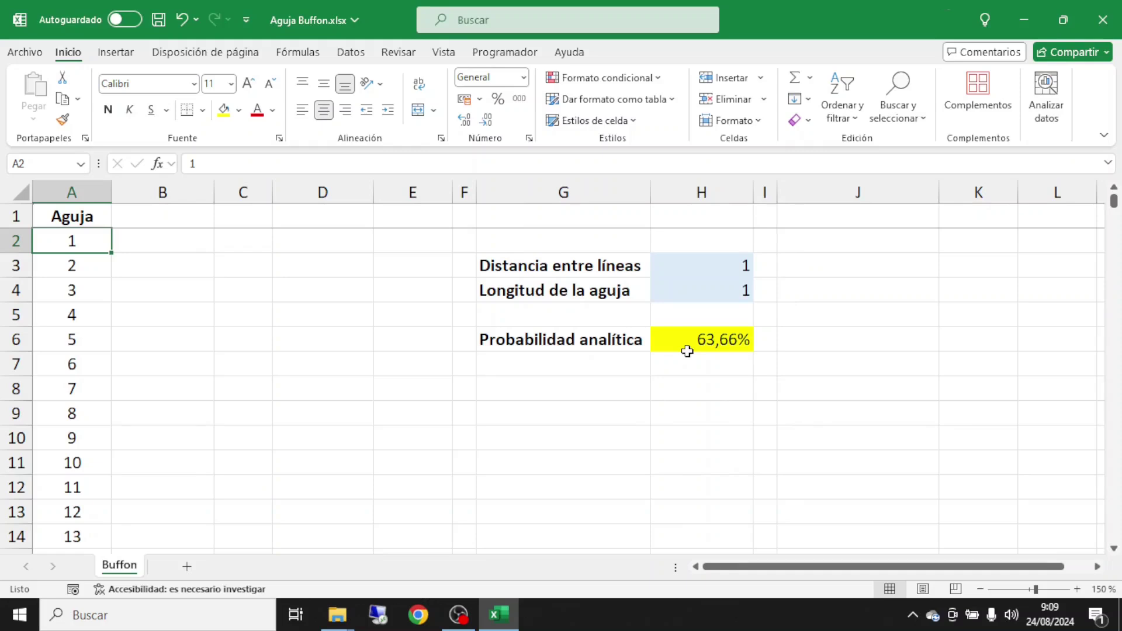
Enter the column header "X₀" in cell B1, with the zero as a subscript.
left_click(170, 214)
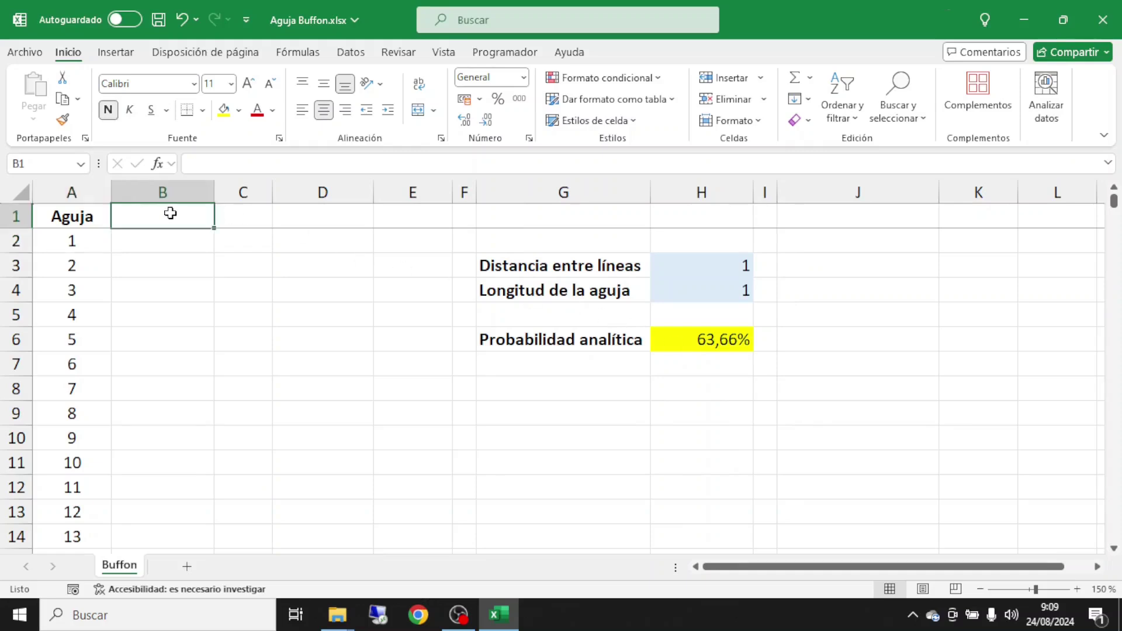
type("X₀")
key("Return")
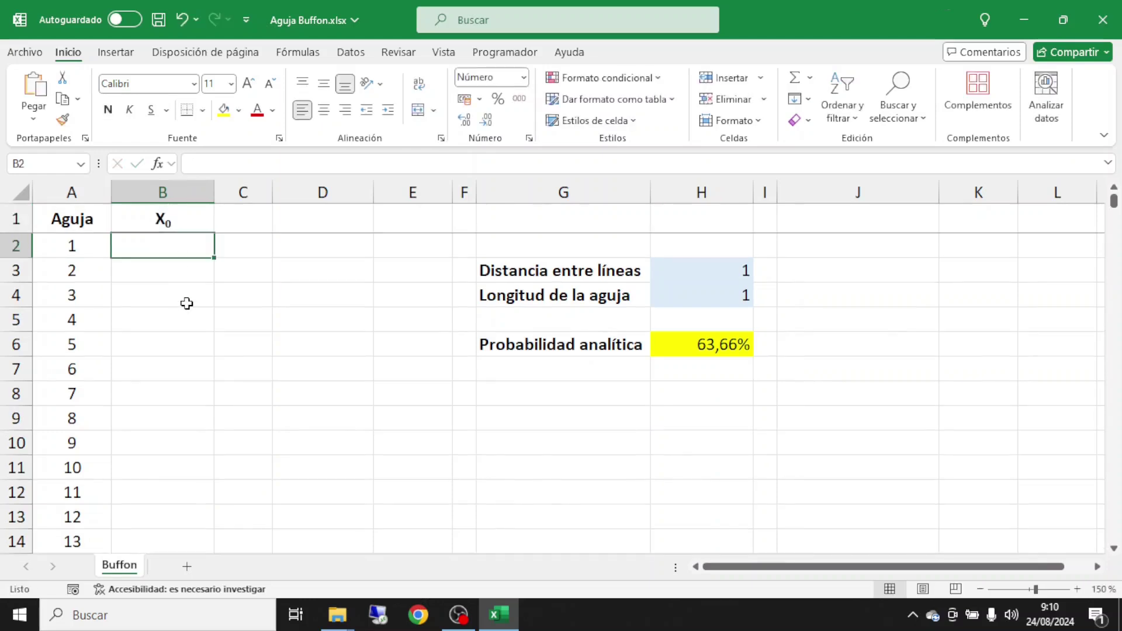
Enter the column header "α (º)" in cell C1.
left_click(251, 222)
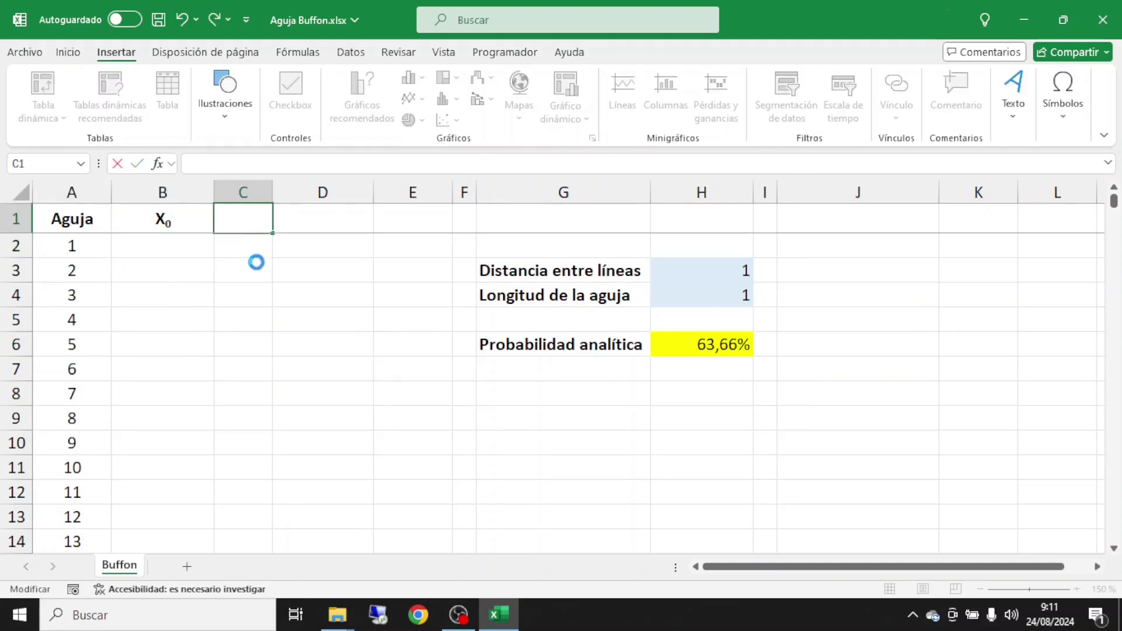
type("α (°)")
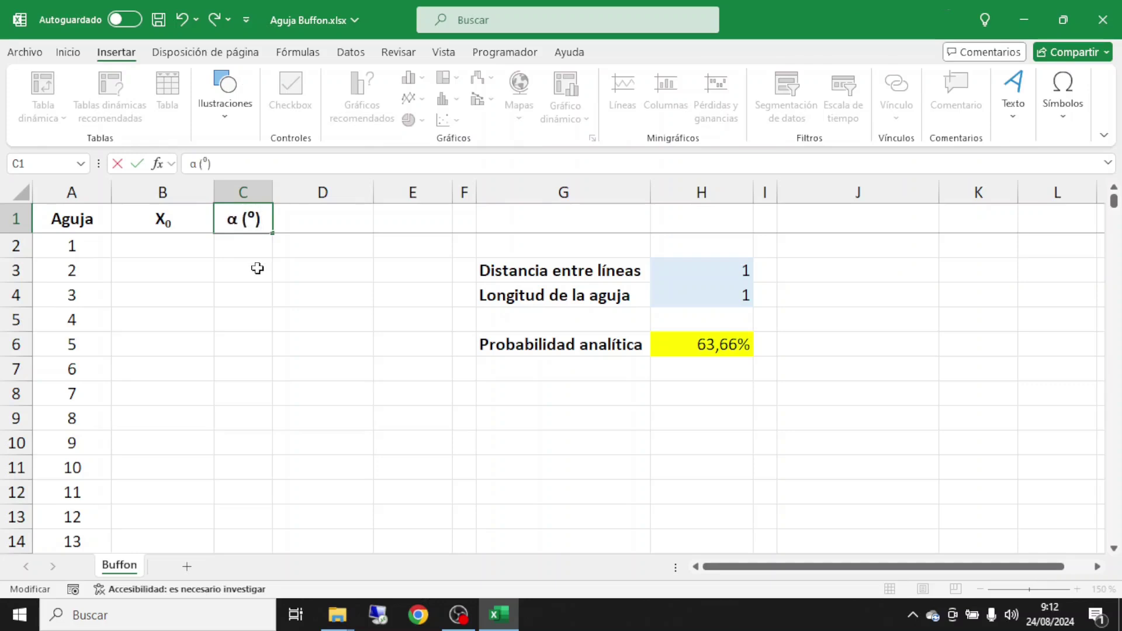
key("Return")
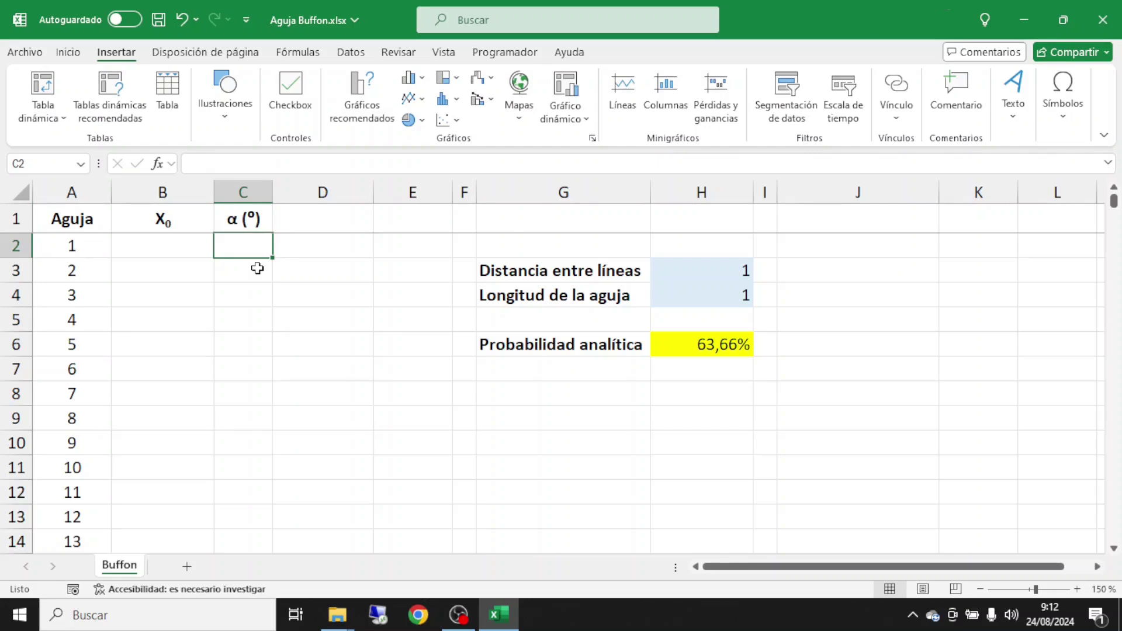
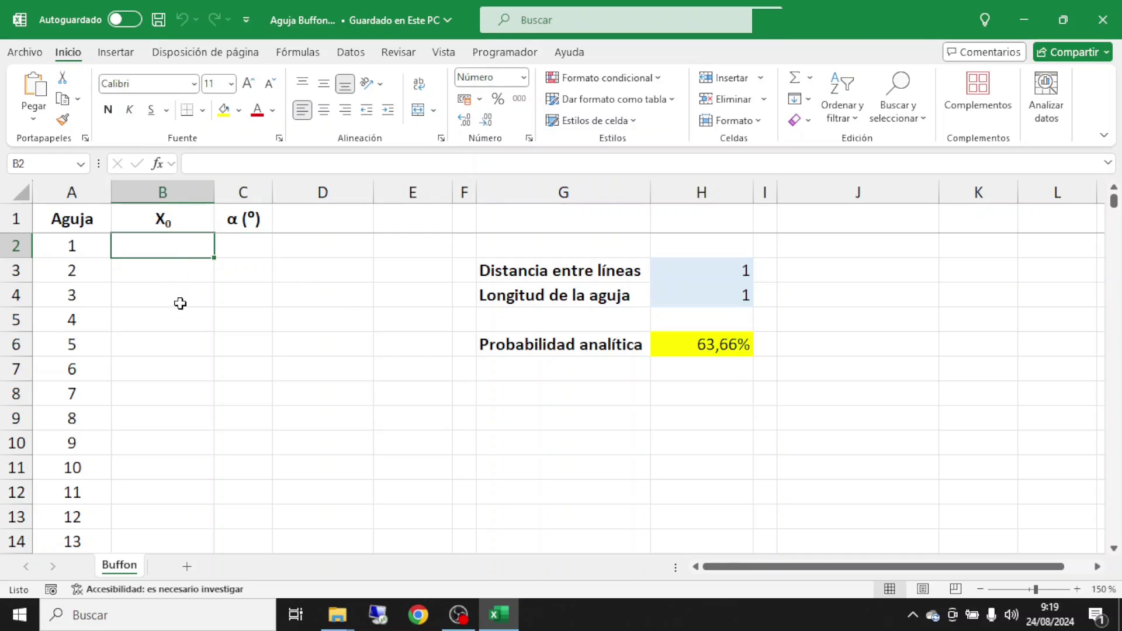
Enter the formula =ALEATORIO()*H$3 in cell B2 for the first needle's random X₀ position.
type("=ALE")
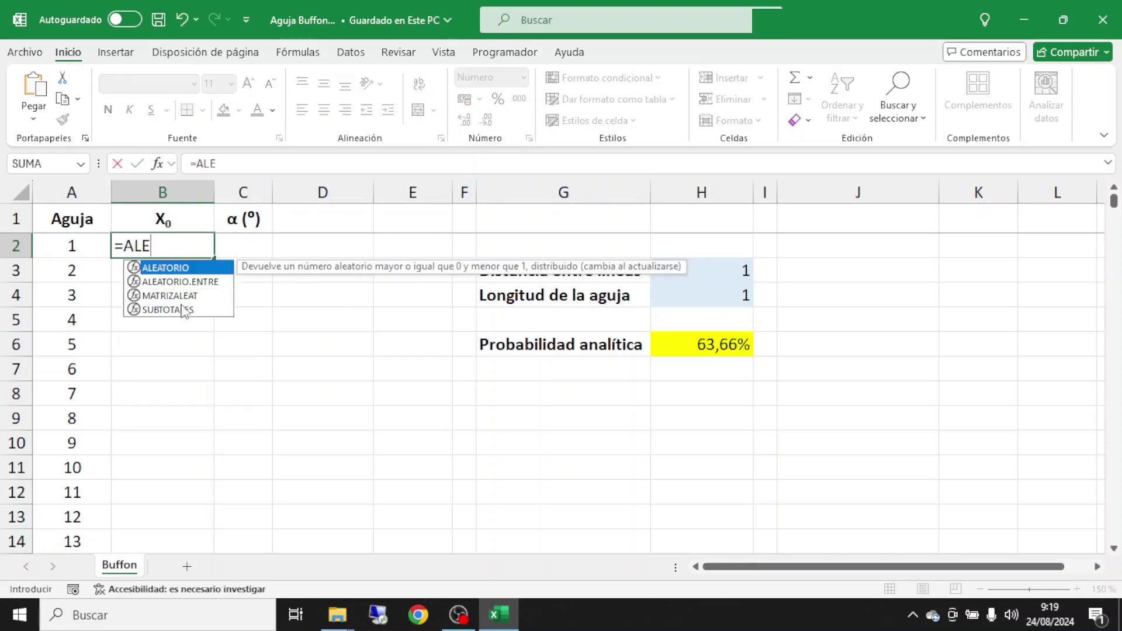
type("ATORIO()")
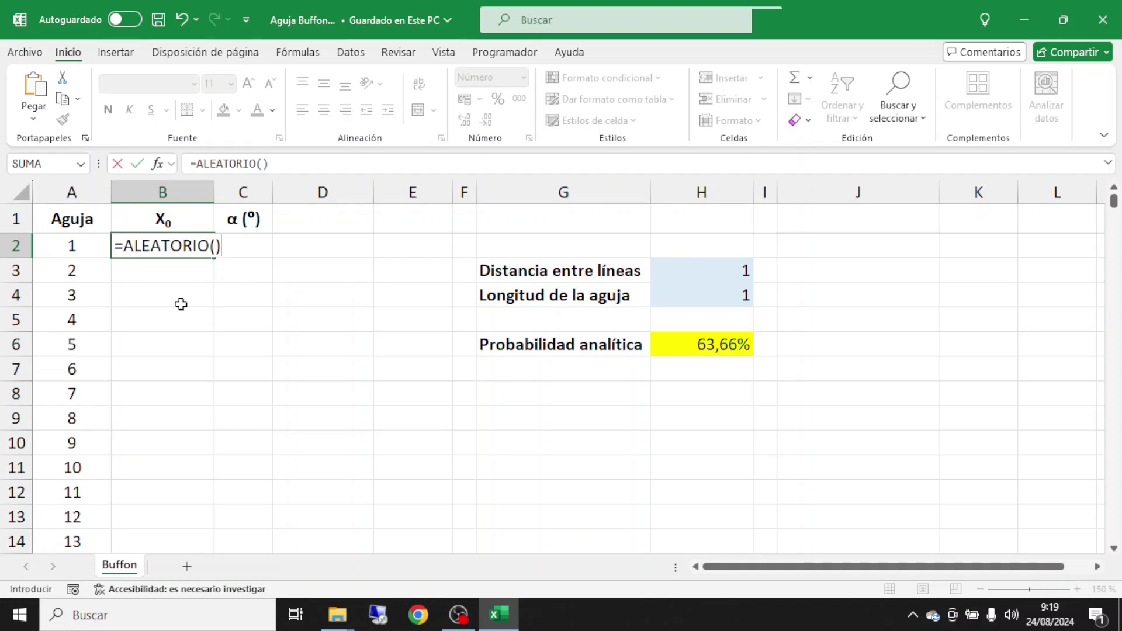
type("*")
left_click(689, 272)
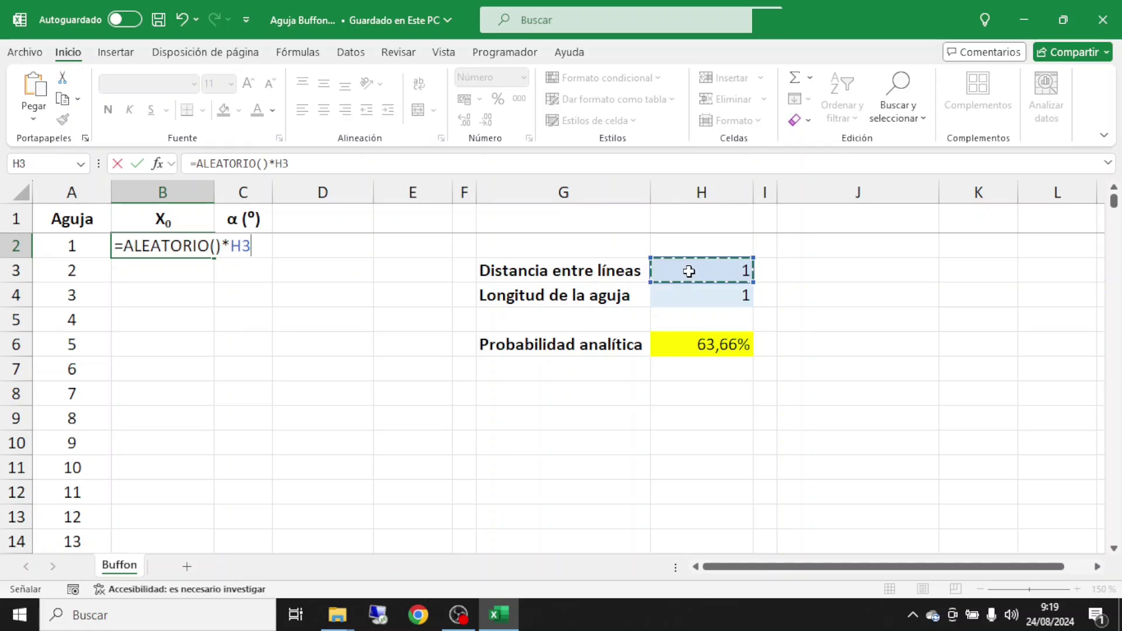
key("F4")
key("F4")
key("Return")
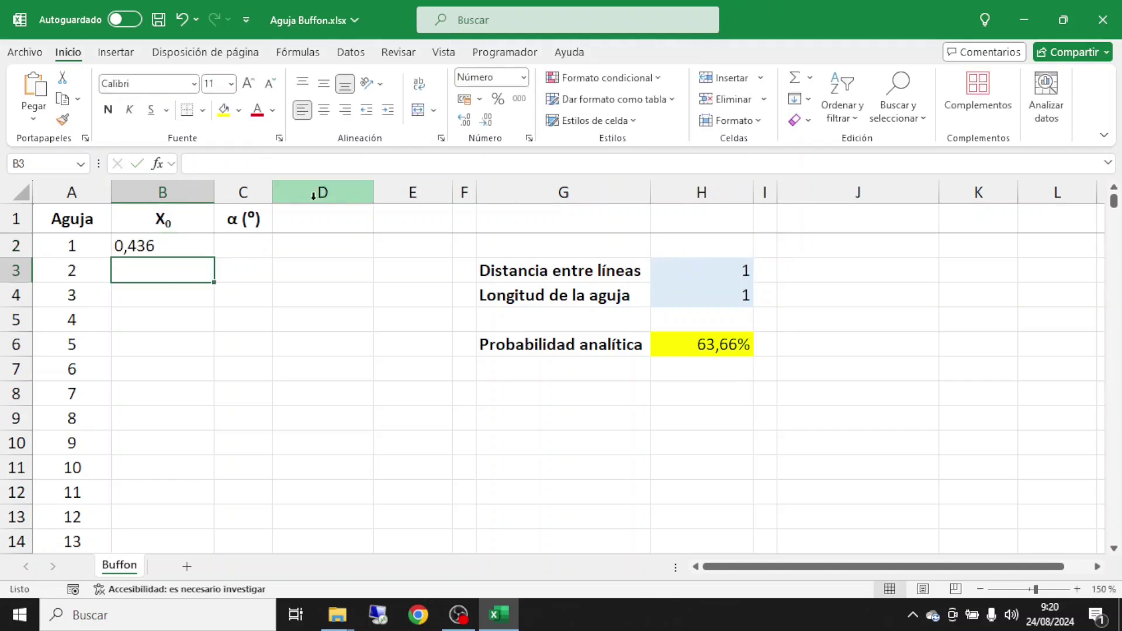
Give cell B2 a yellow fill and centred alignment, and copy its formula down column B for all needles.
left_click(162, 245)
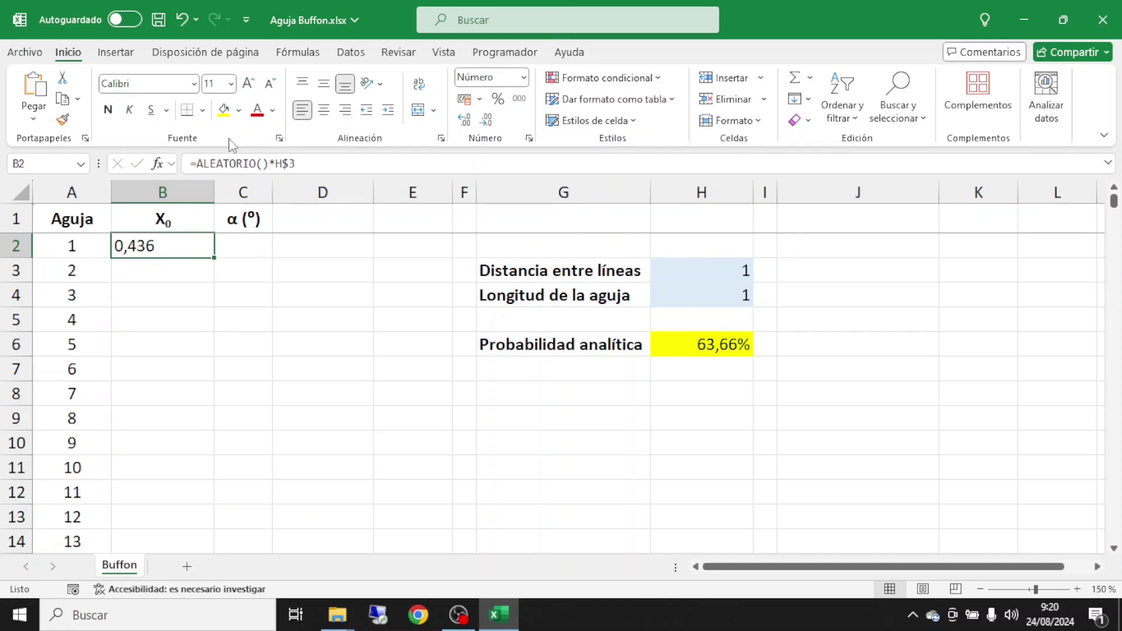
left_click(223, 110)
left_click(324, 110)
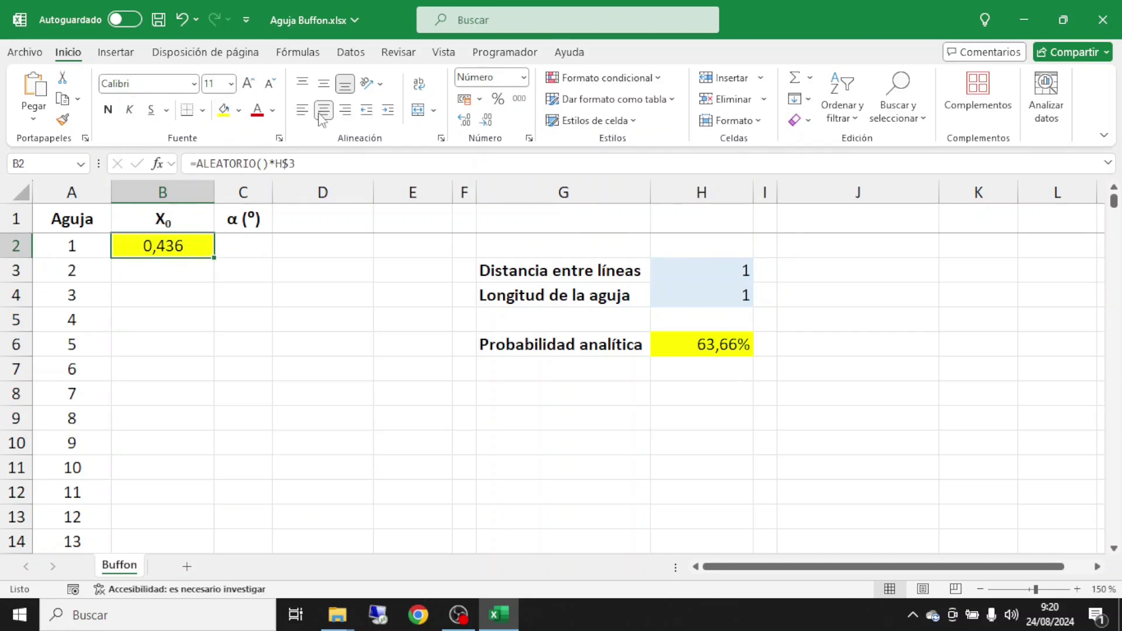
double_click(214, 257)
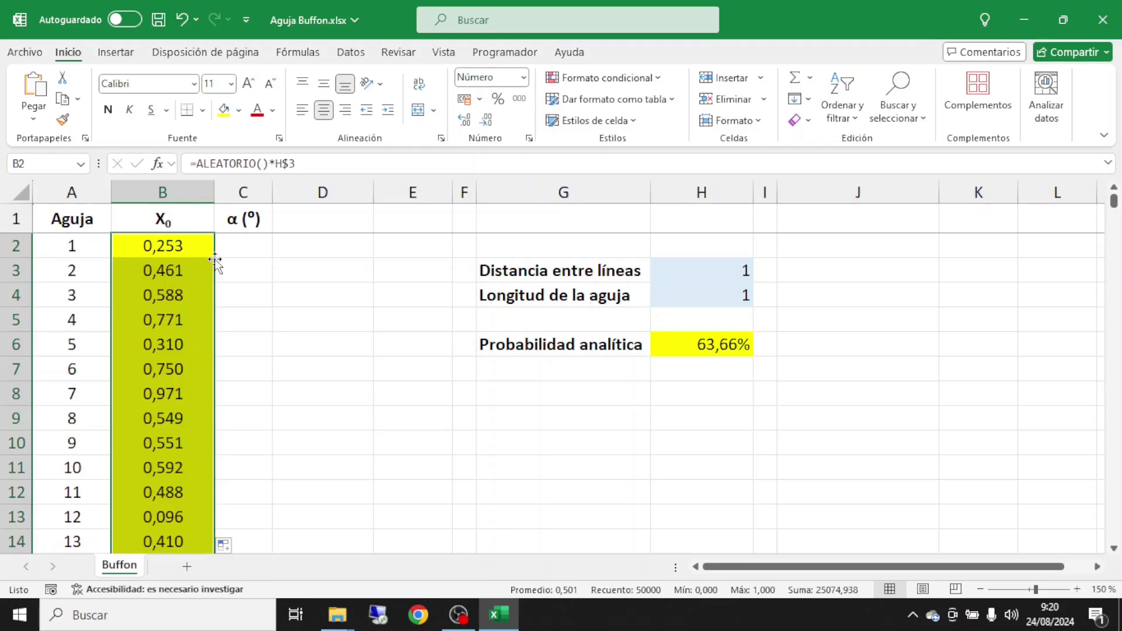
left_click(204, 248)
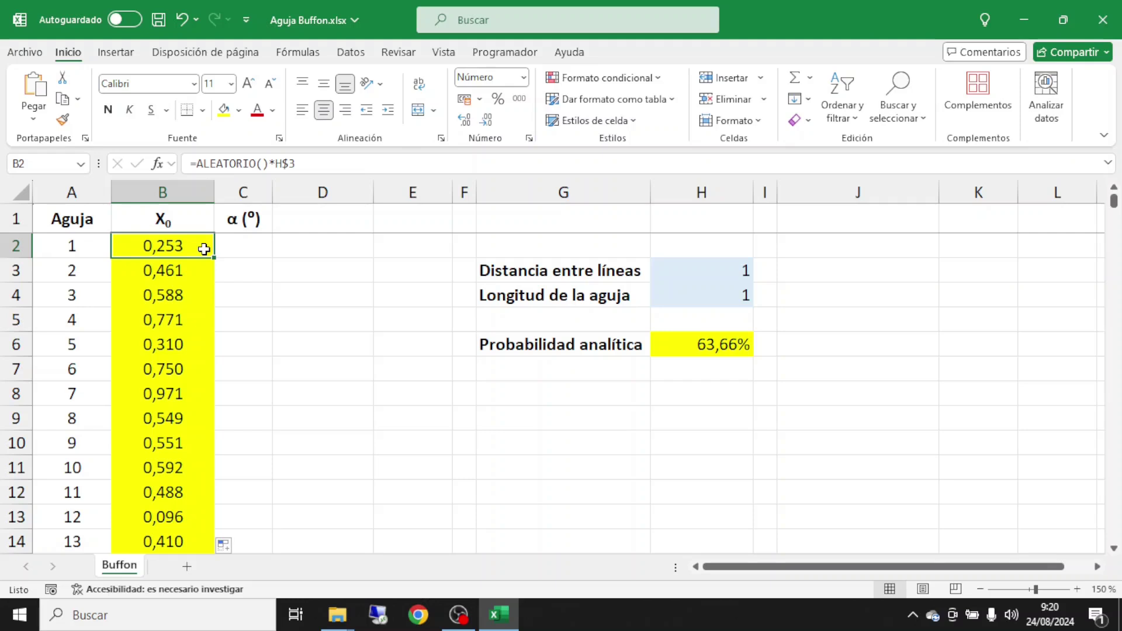
Enter the formula =ALEATORIO()*360 in cell C2 for the first needle's random angle.
left_click(246, 247)
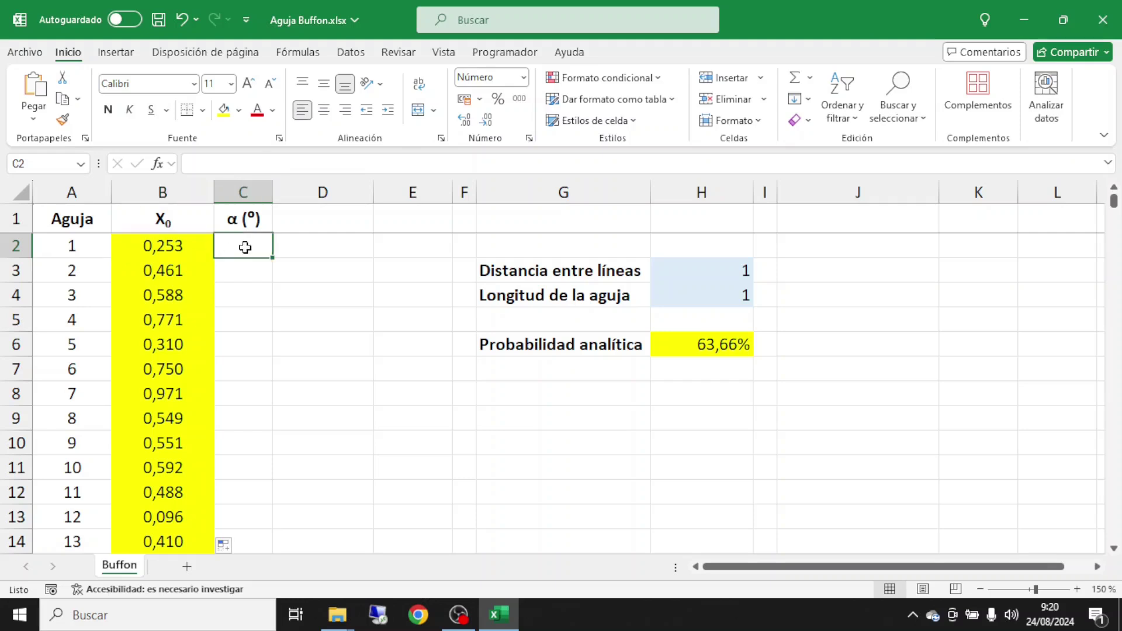
type("=")
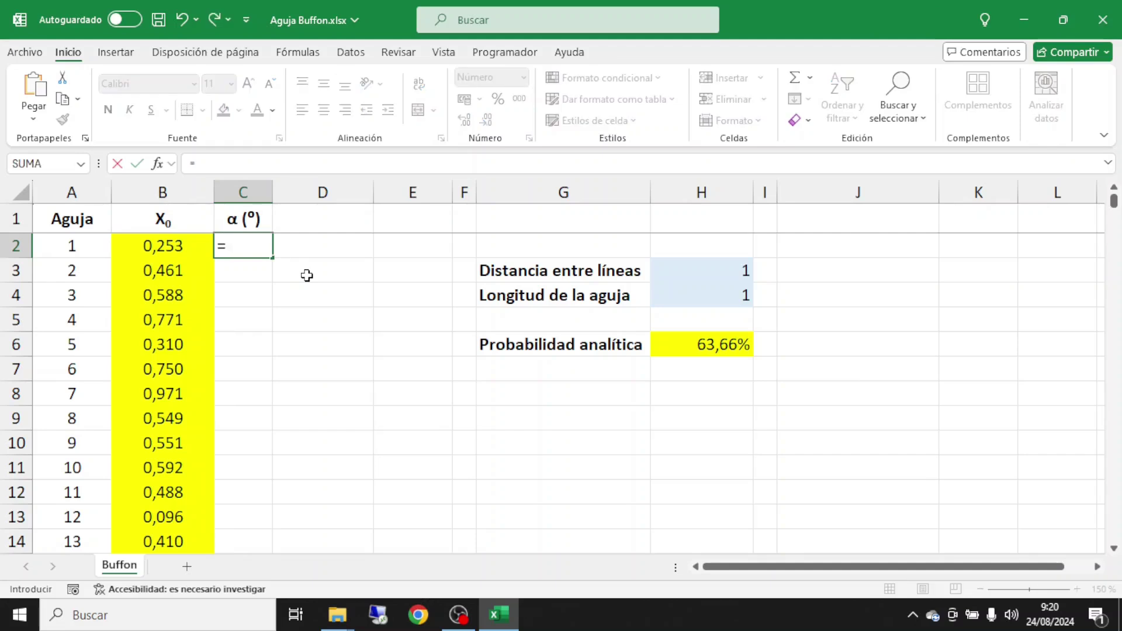
type("ALEATORIO")
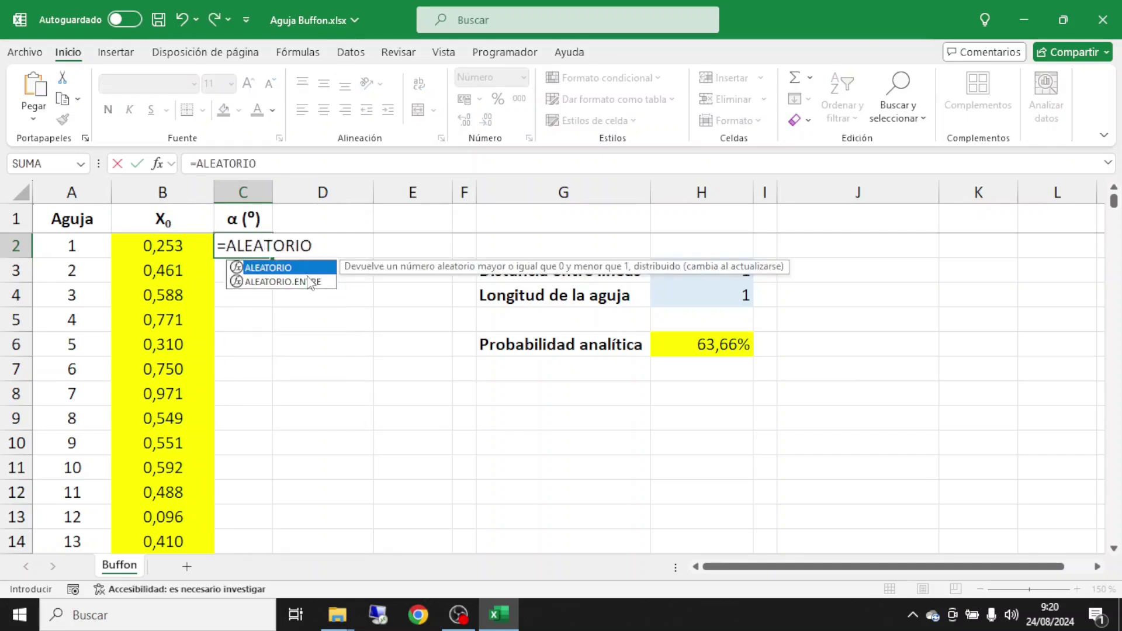
type("()*")
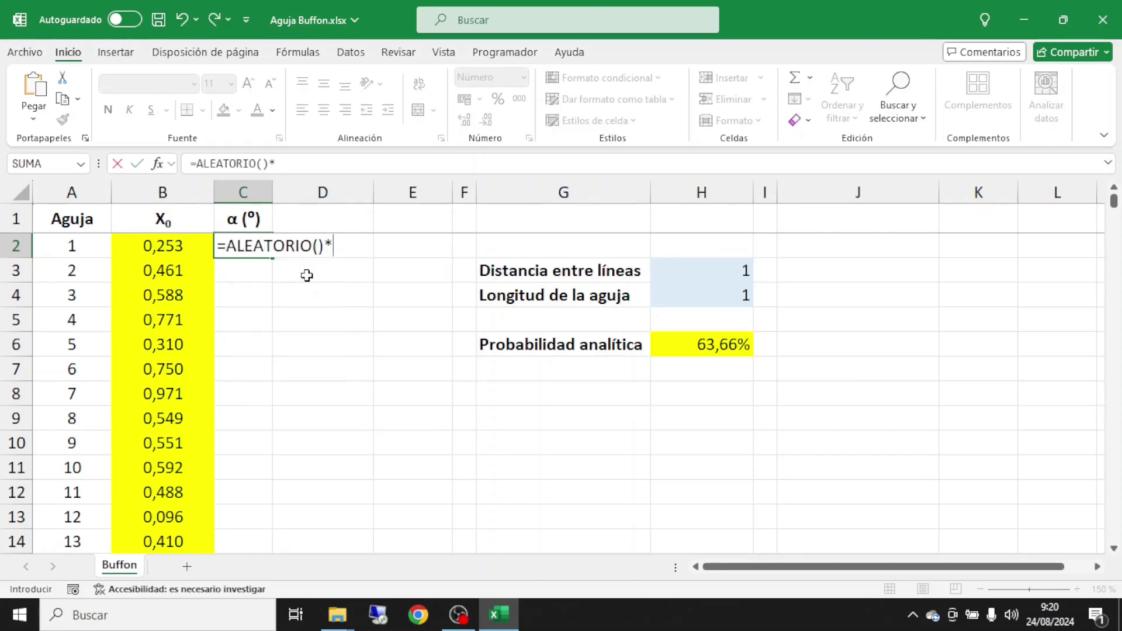
type("360")
key("Return")
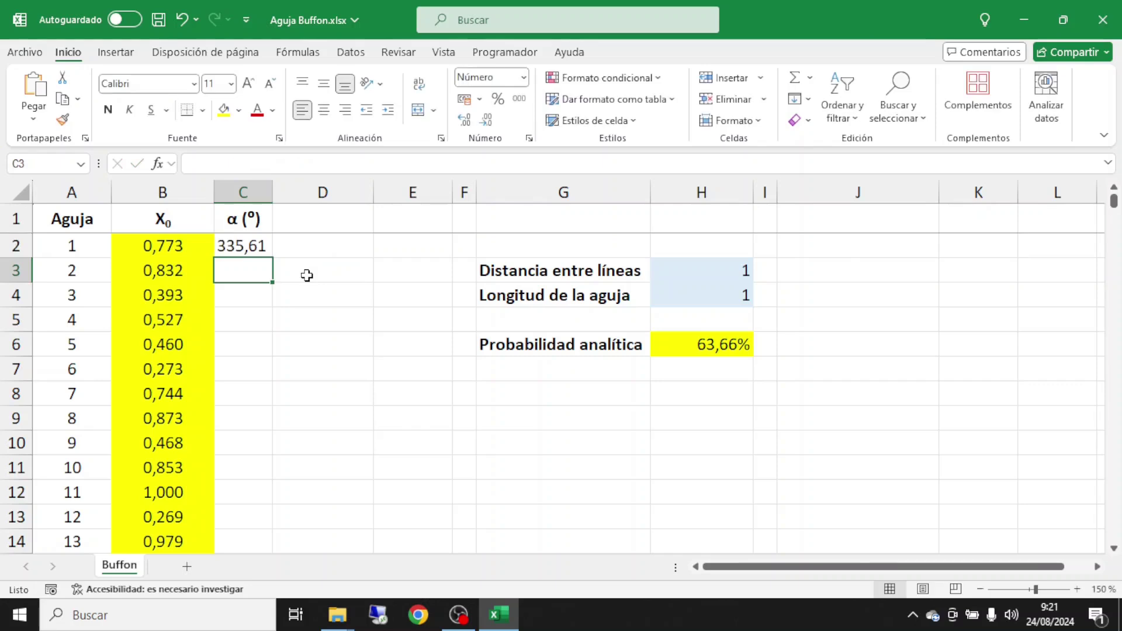
Give cell C2 a yellow fill and centred alignment, and copy its formula down column C for all needles.
left_click(250, 249)
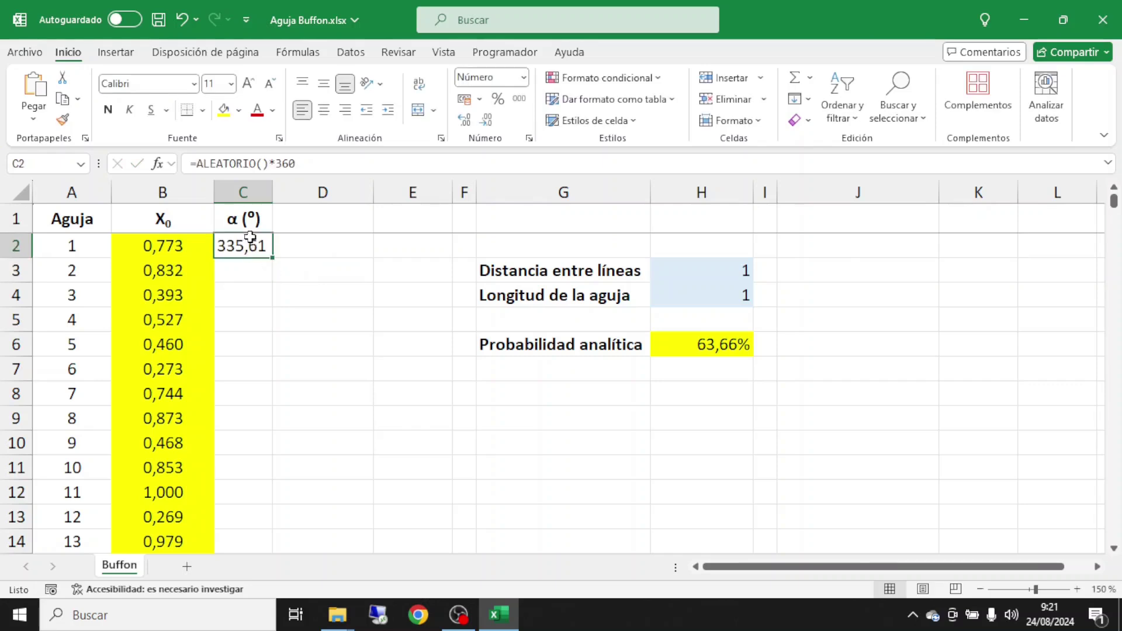
left_click(224, 113)
left_click(323, 112)
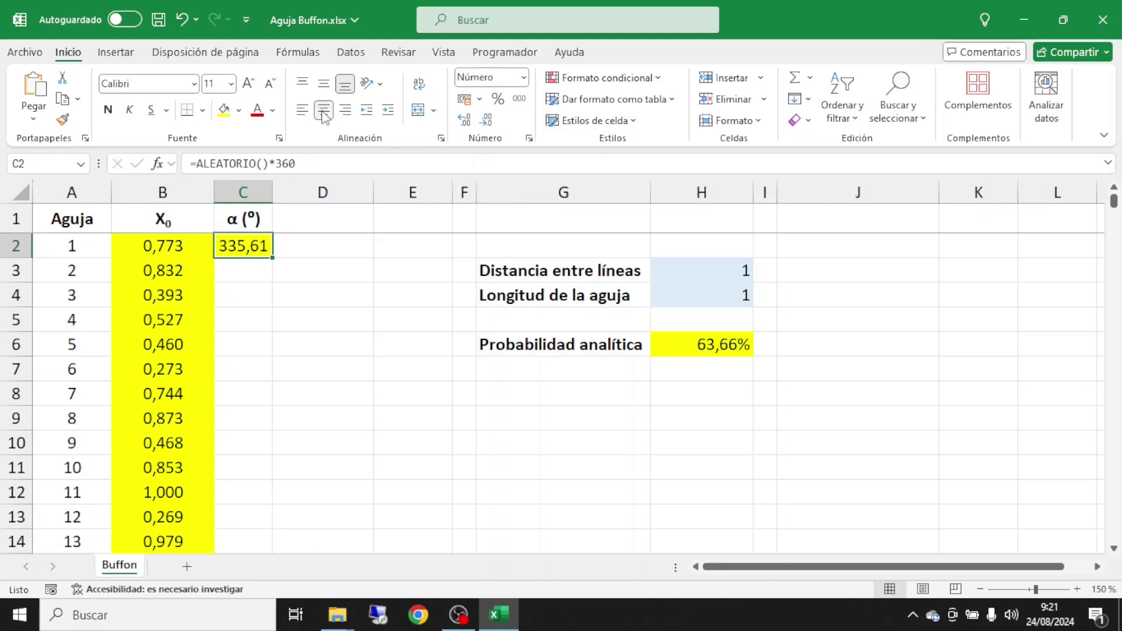
double_click(272, 258)
left_click(257, 244)
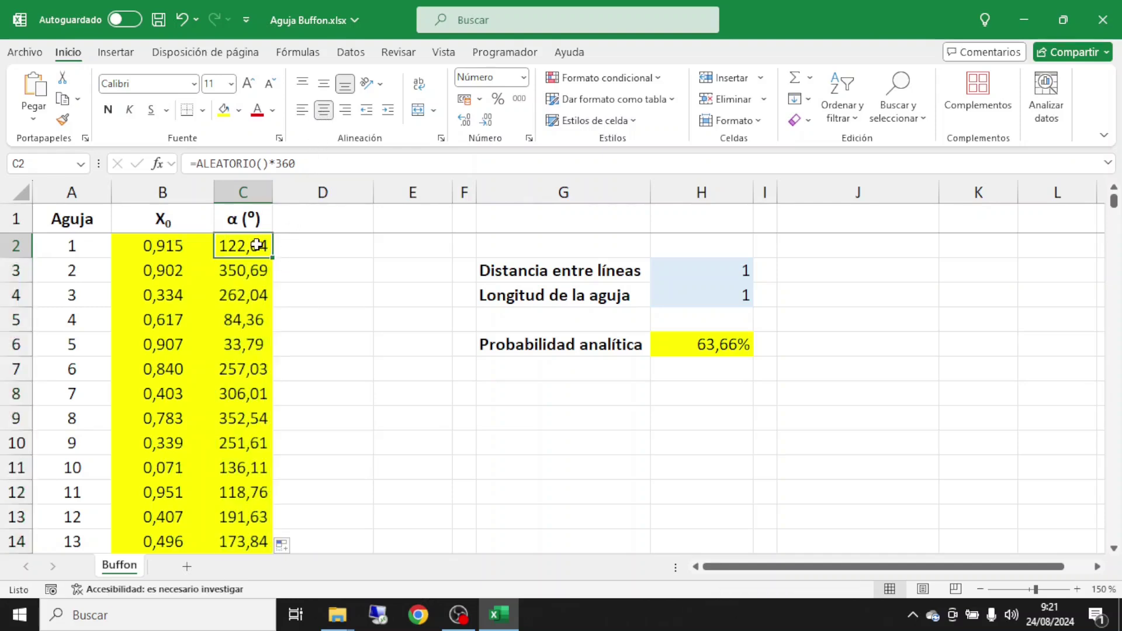
Enter the column header "X₁" in cell D1, with the one as a subscript.
left_click(330, 218)
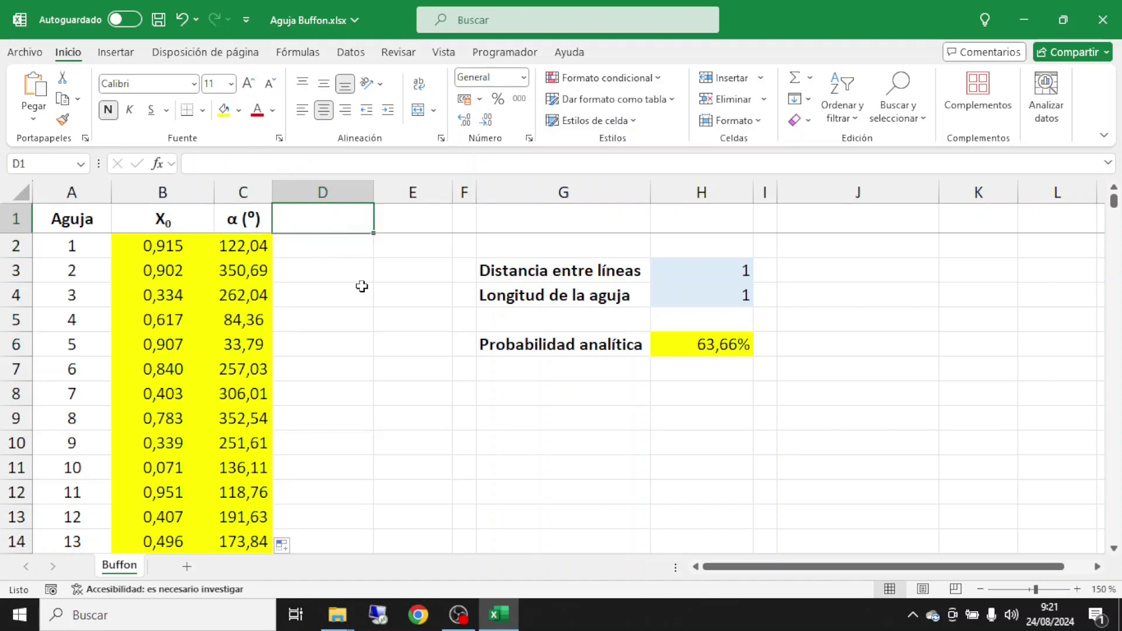
key("F2")
type("X1")
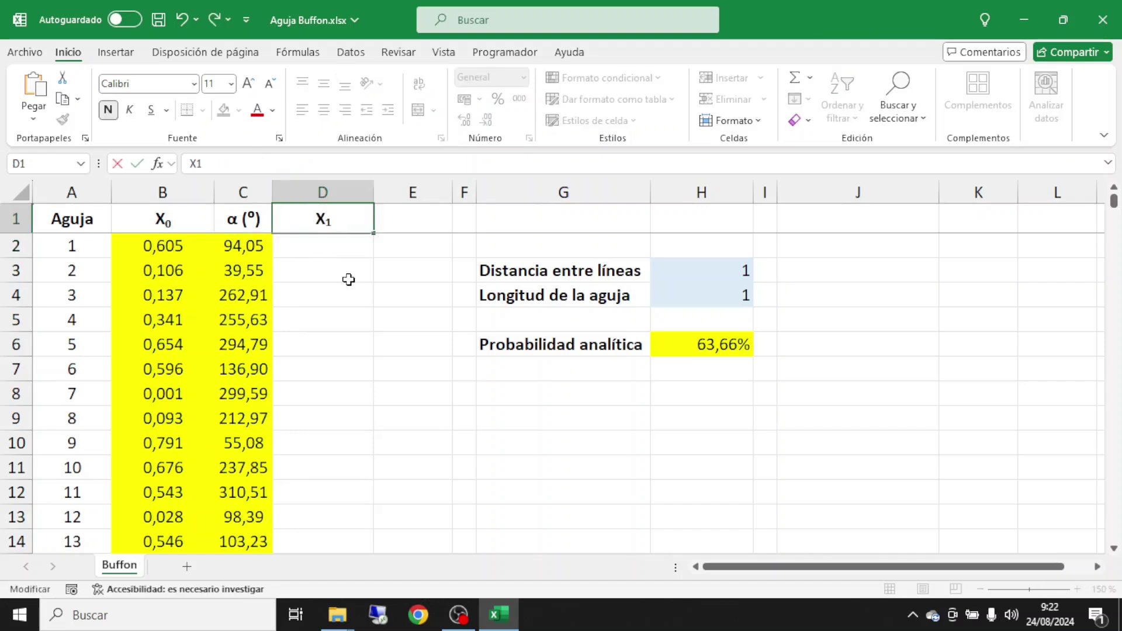
key("Return")
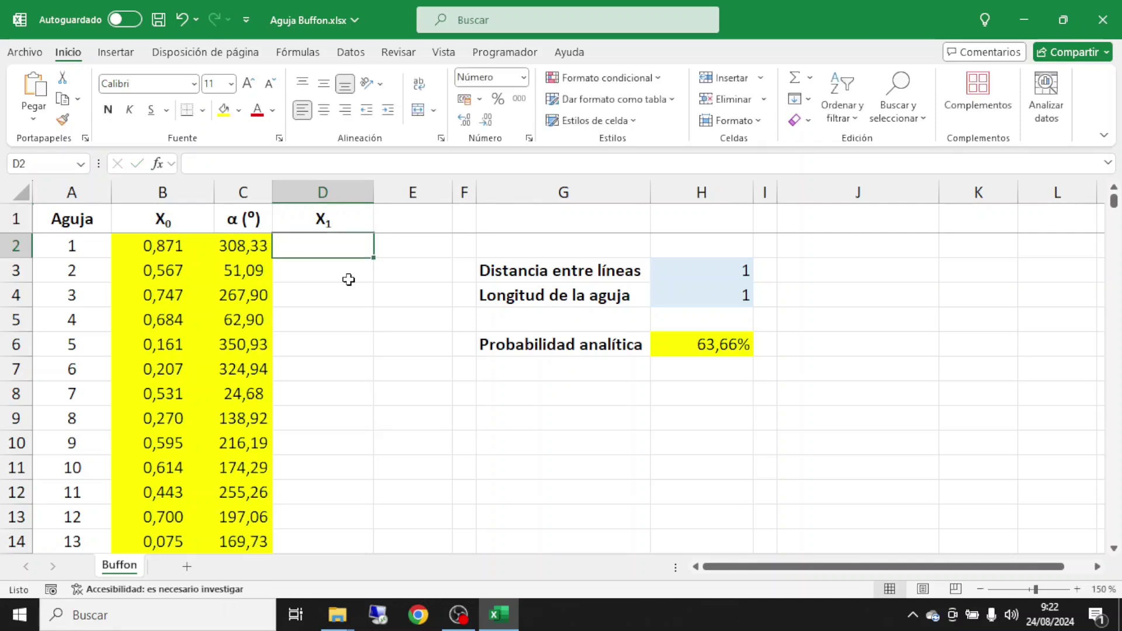
Enter the formula =B2+SENO(RADIANES(C2))*H$4 in cell D2 for the first needle's other end.
type("=")
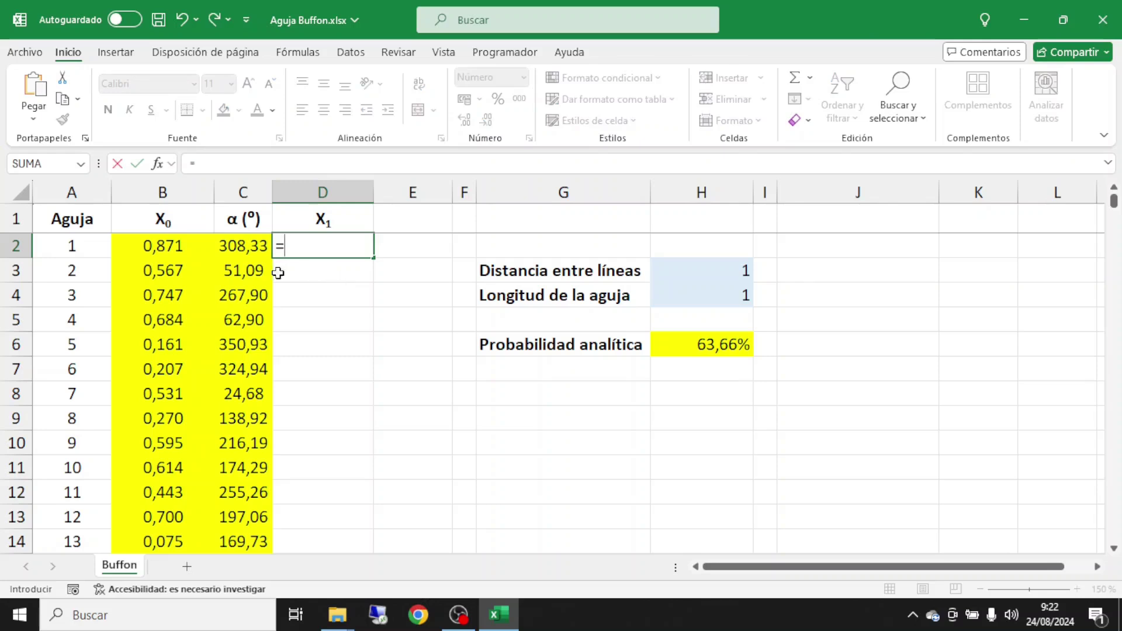
left_click(175, 247)
type("+S")
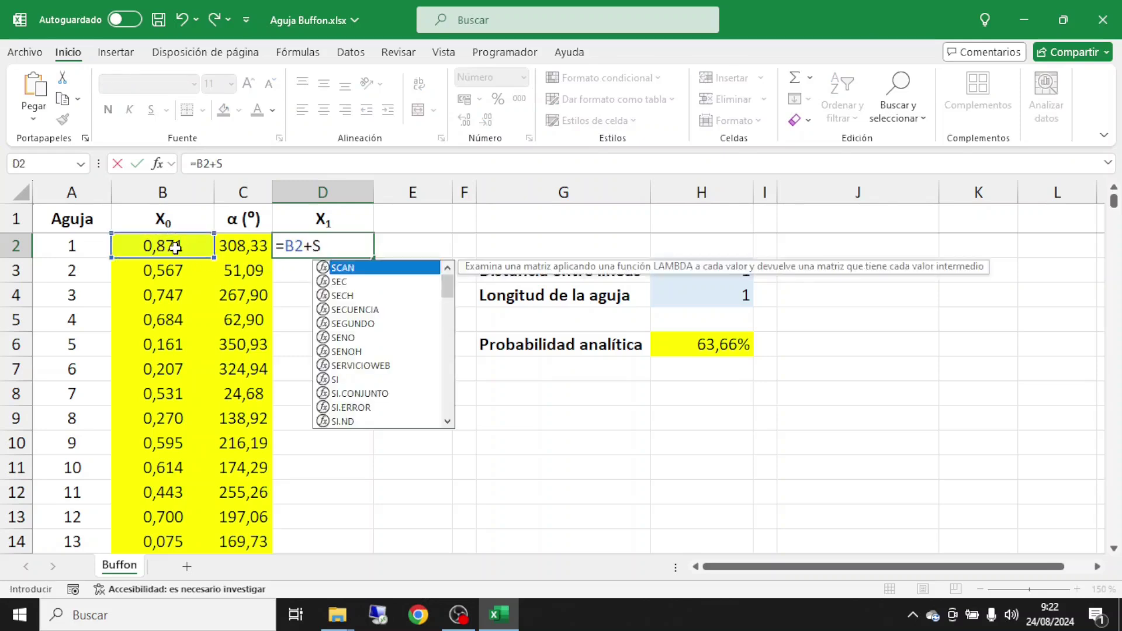
type("ENO(")
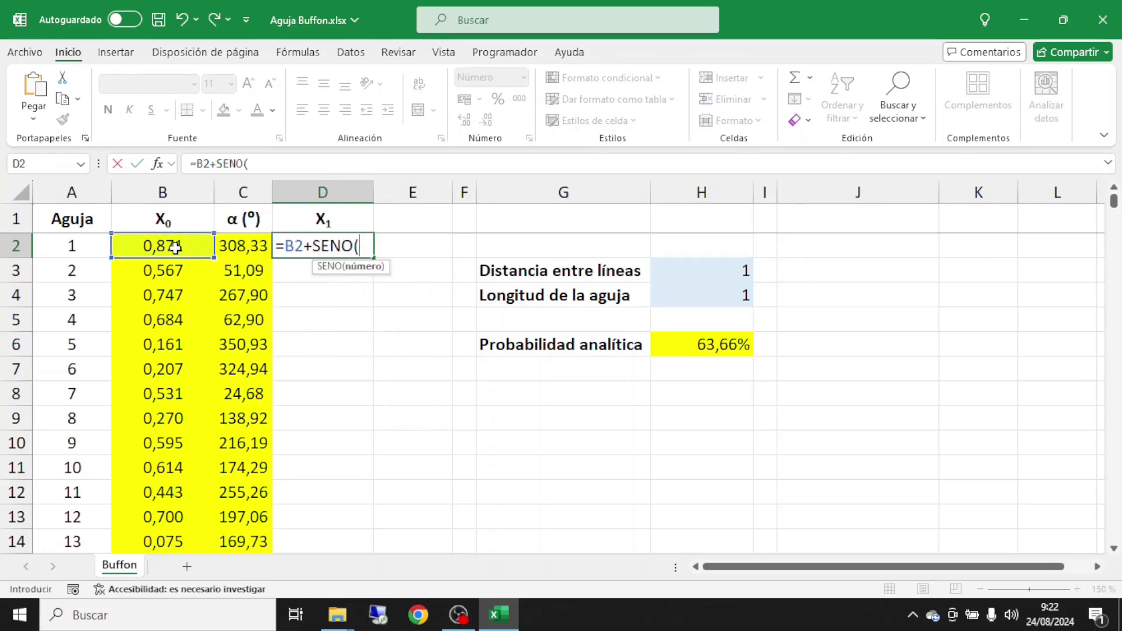
type("RADIANES(")
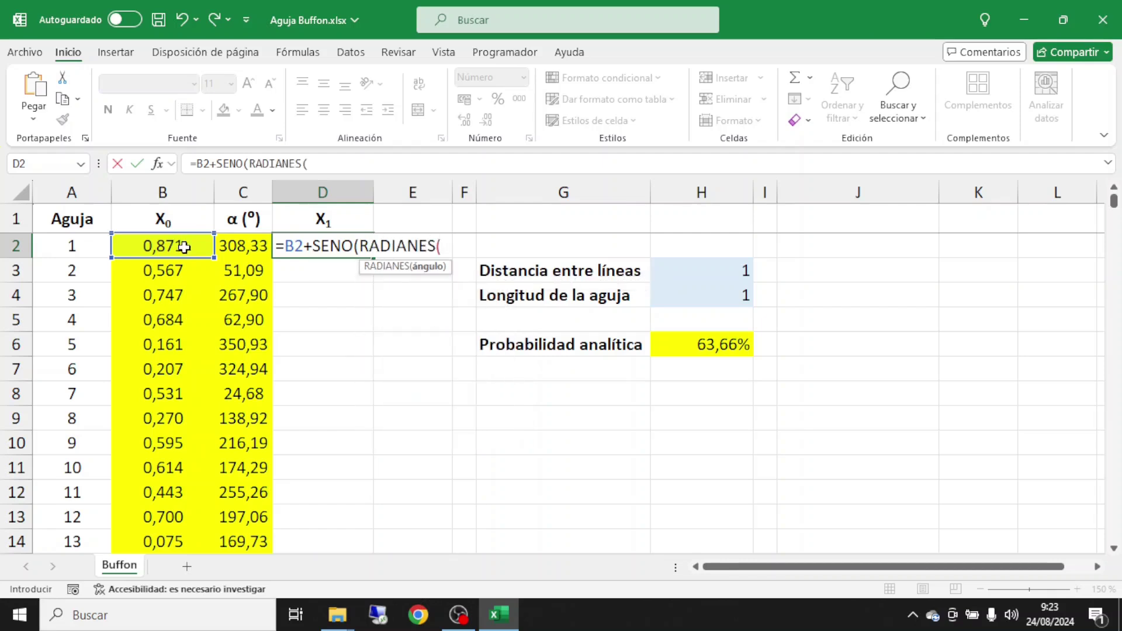
left_click(234, 246)
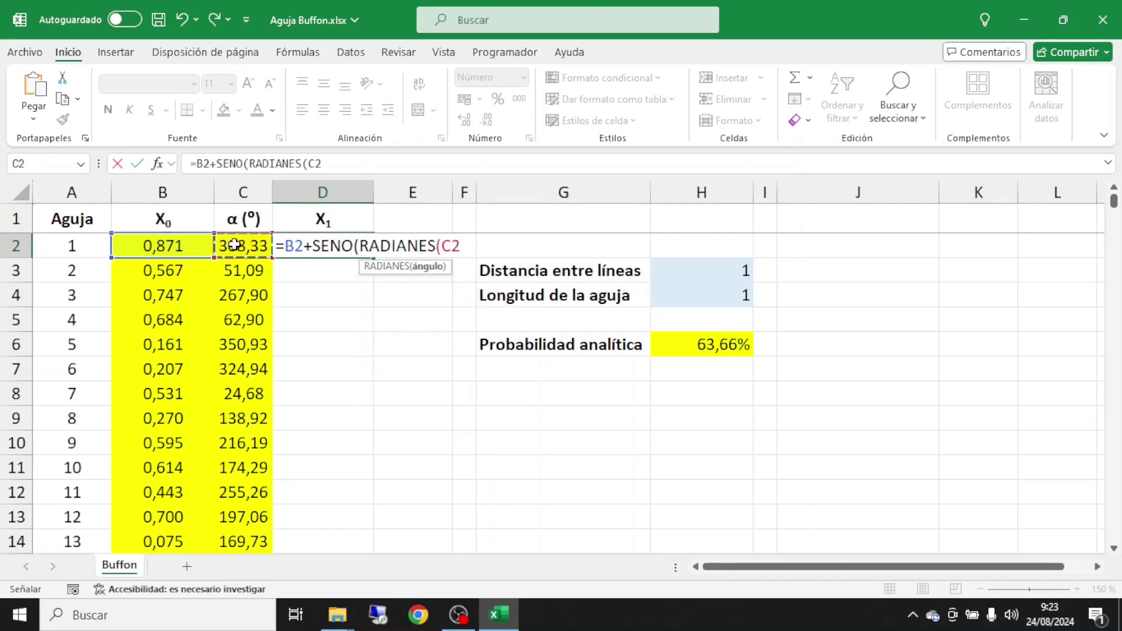
type("))")
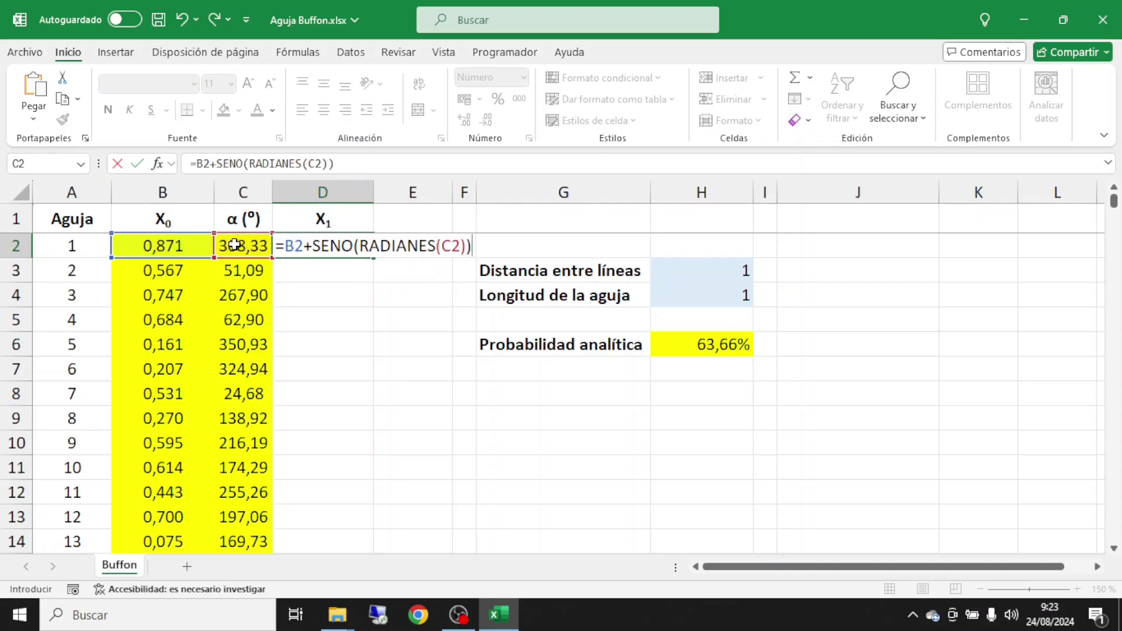
type("*")
left_click(696, 296)
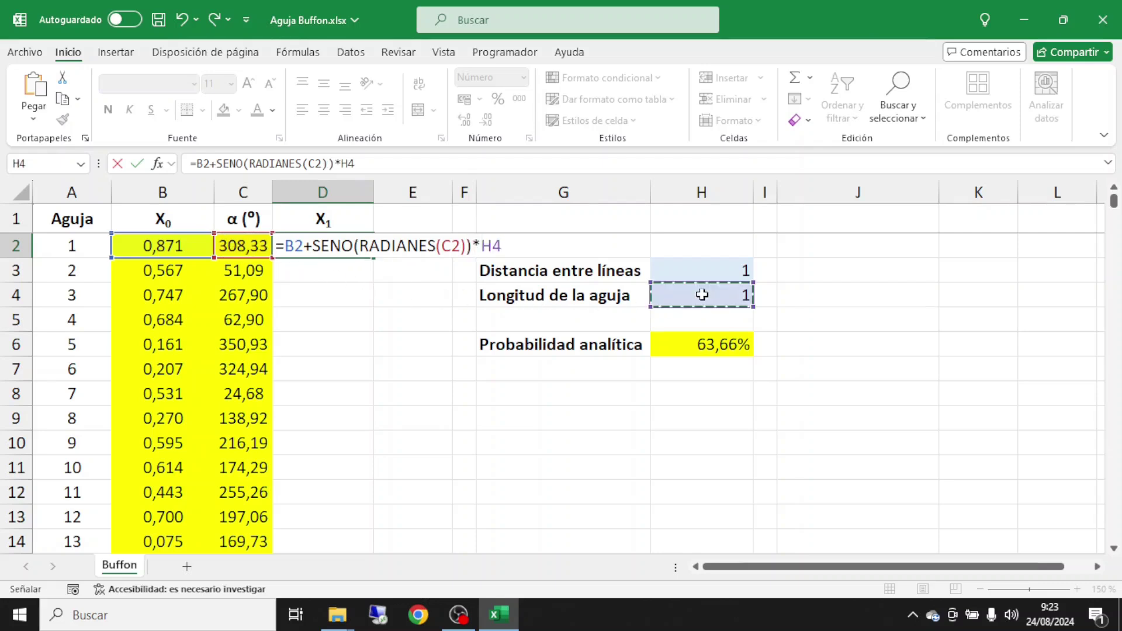
key("F4")
key("F4")
key("Return")
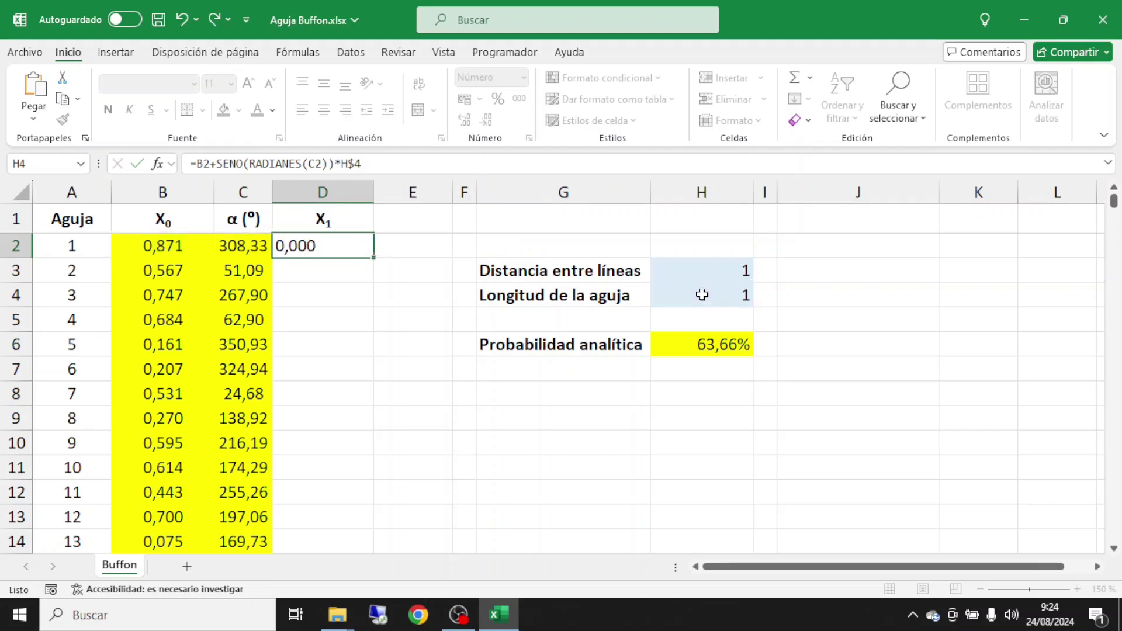
Give cell D2 a yellow fill and centred alignment, and copy its formula down column D for all needles.
left_click(328, 248)
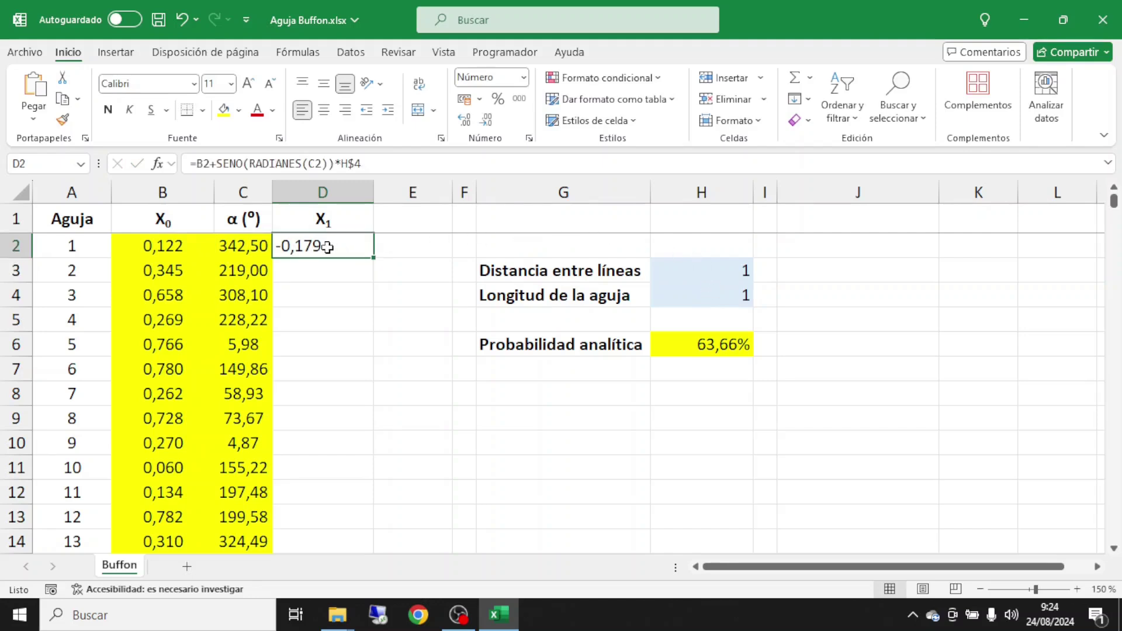
left_click(224, 110)
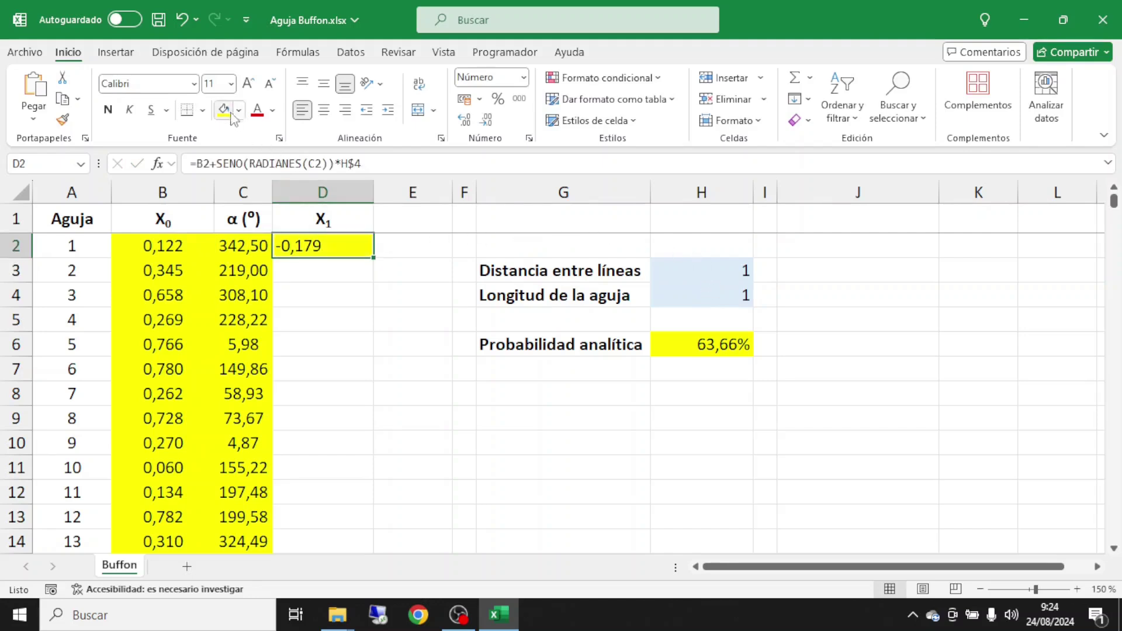
left_click(324, 111)
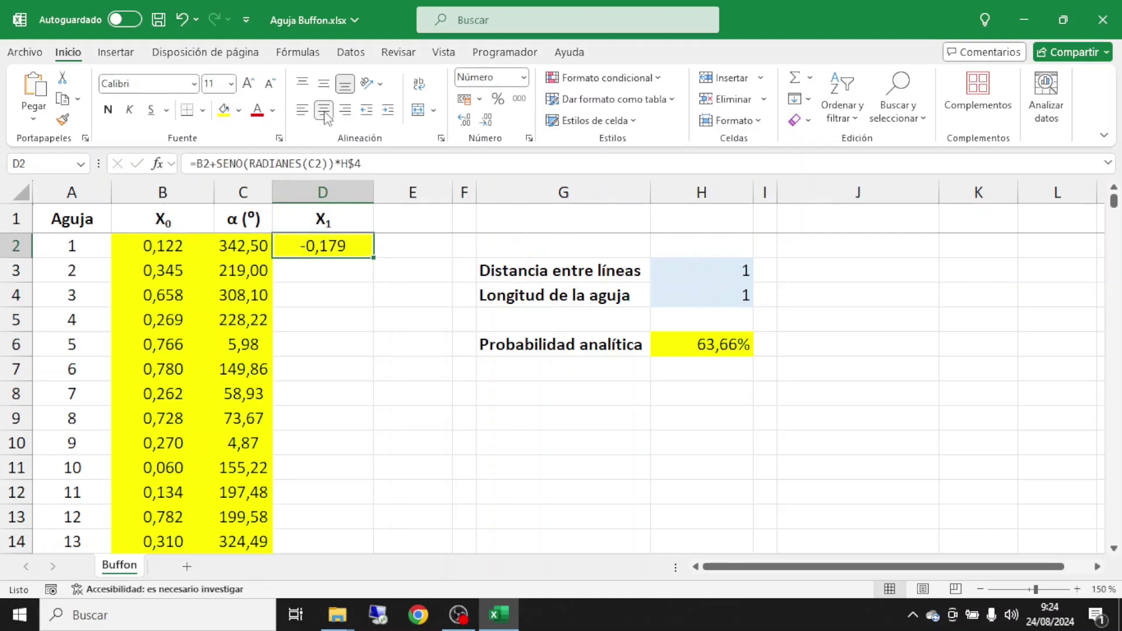
double_click(374, 258)
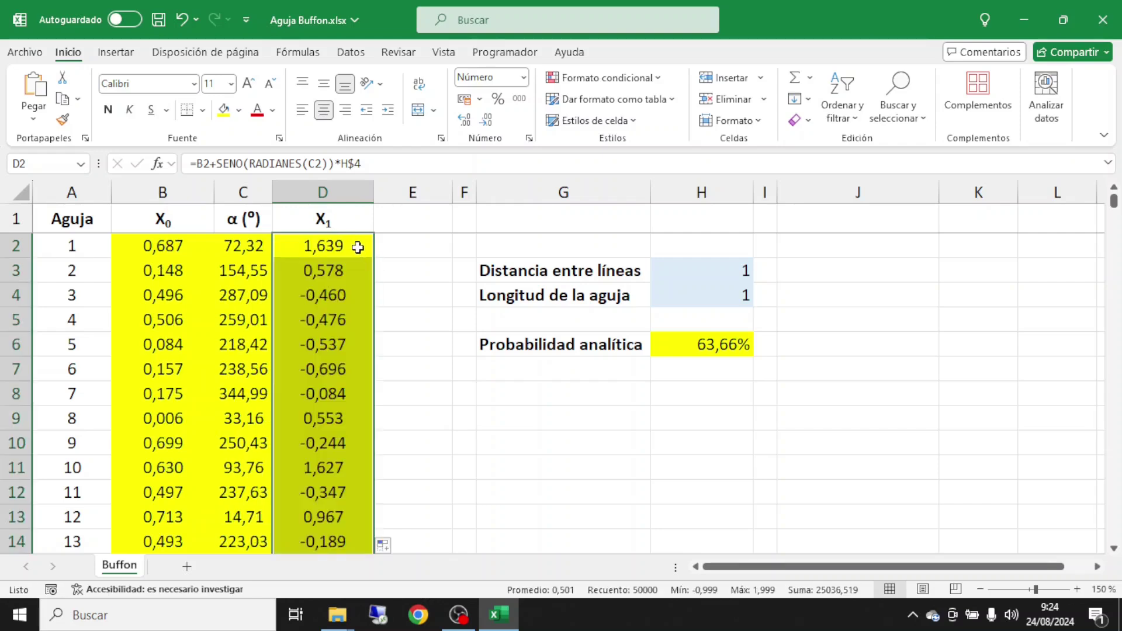
Enter the column header "Cruza" in cell E1.
left_click(358, 248)
left_click(404, 219)
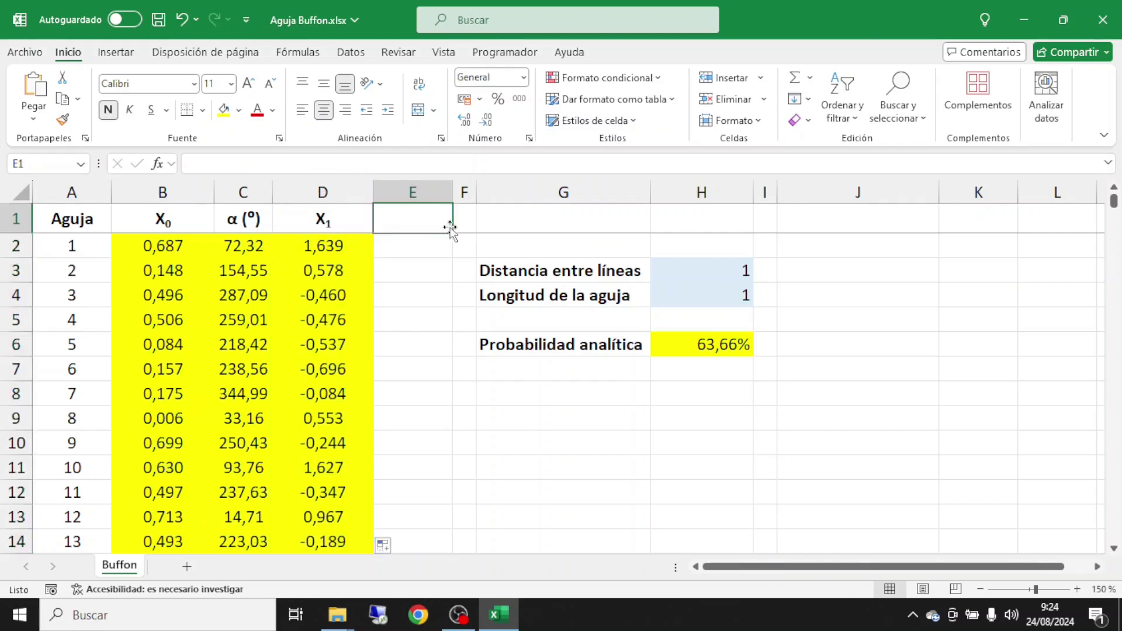
type("Cruza")
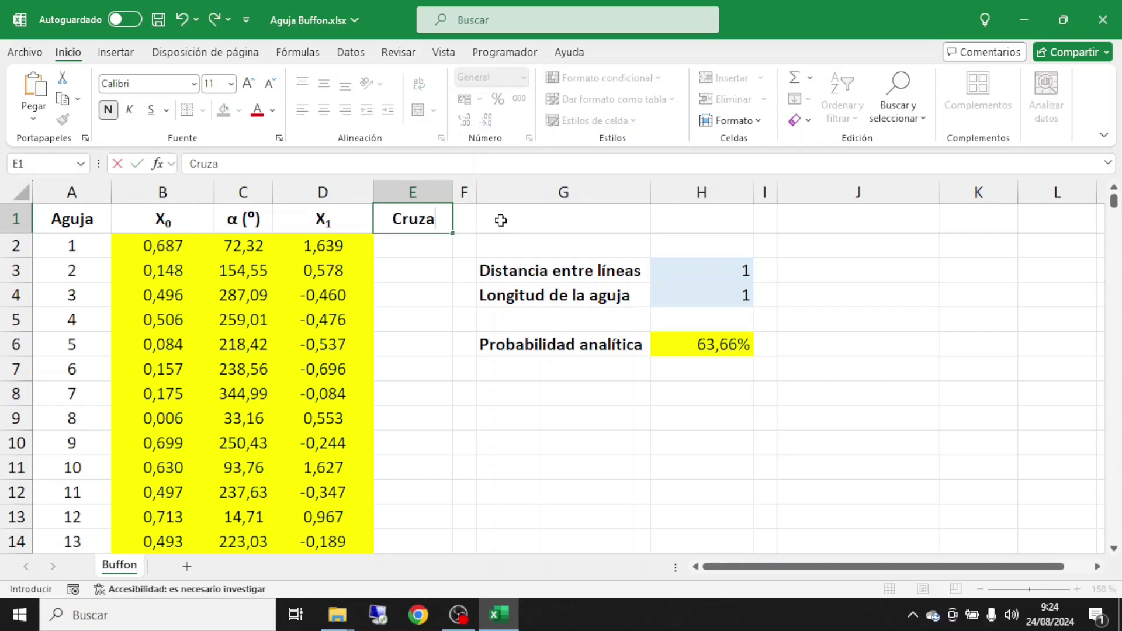
key("Return")
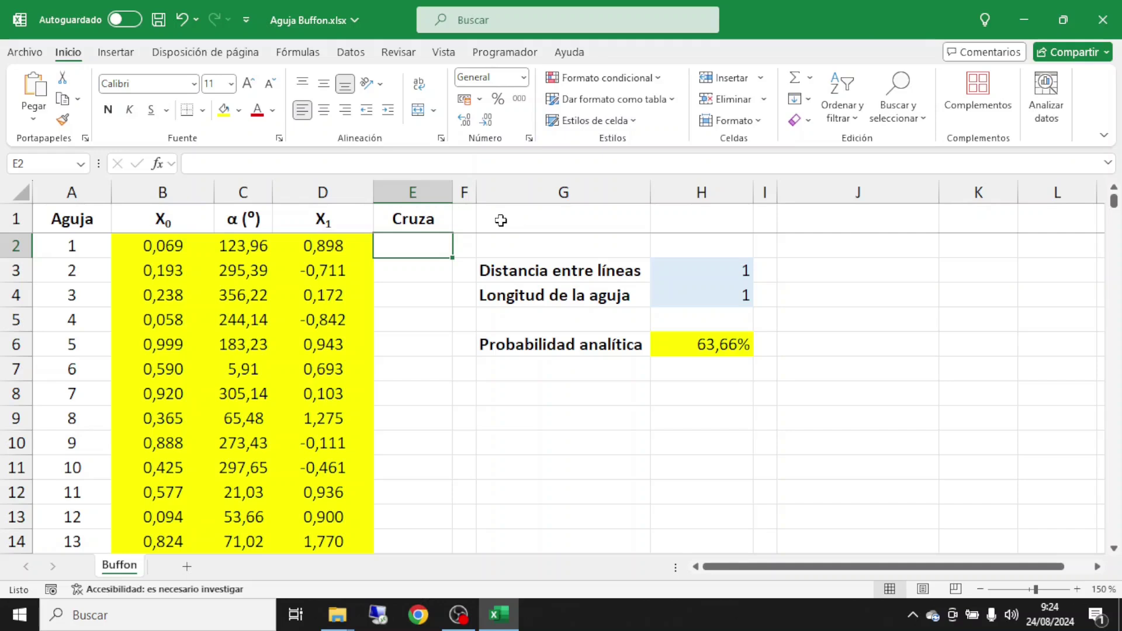
Enter the formula =SI(O(D2>=H$3;D2<=0);"sí";"no") in cell E2 to flag whether the first needle crosses a line.
type("=SI")
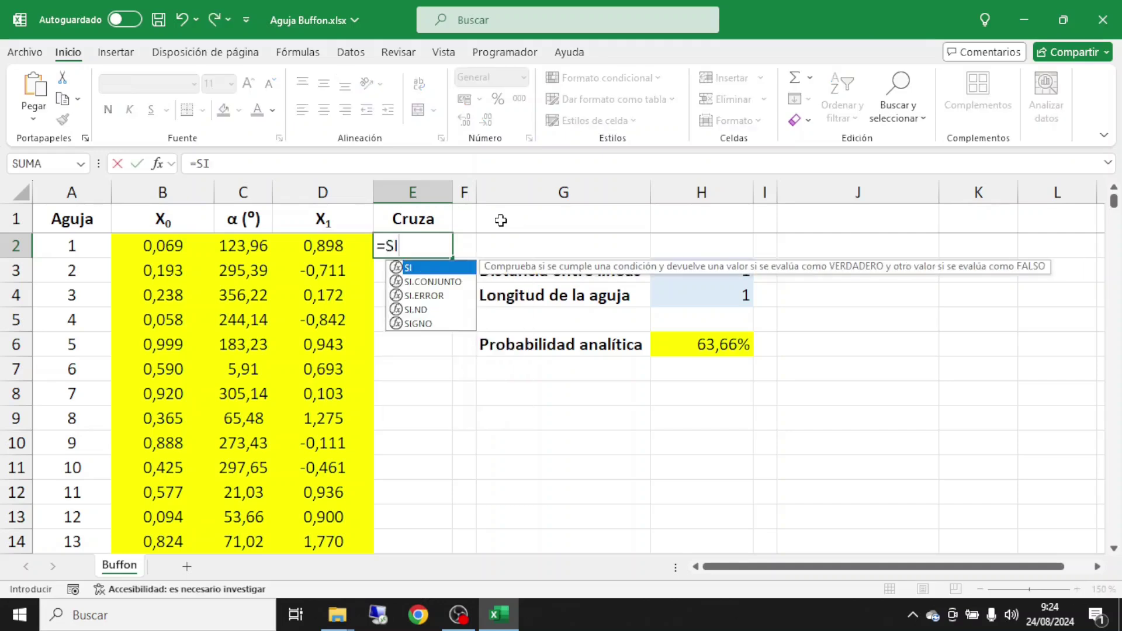
type("(O(")
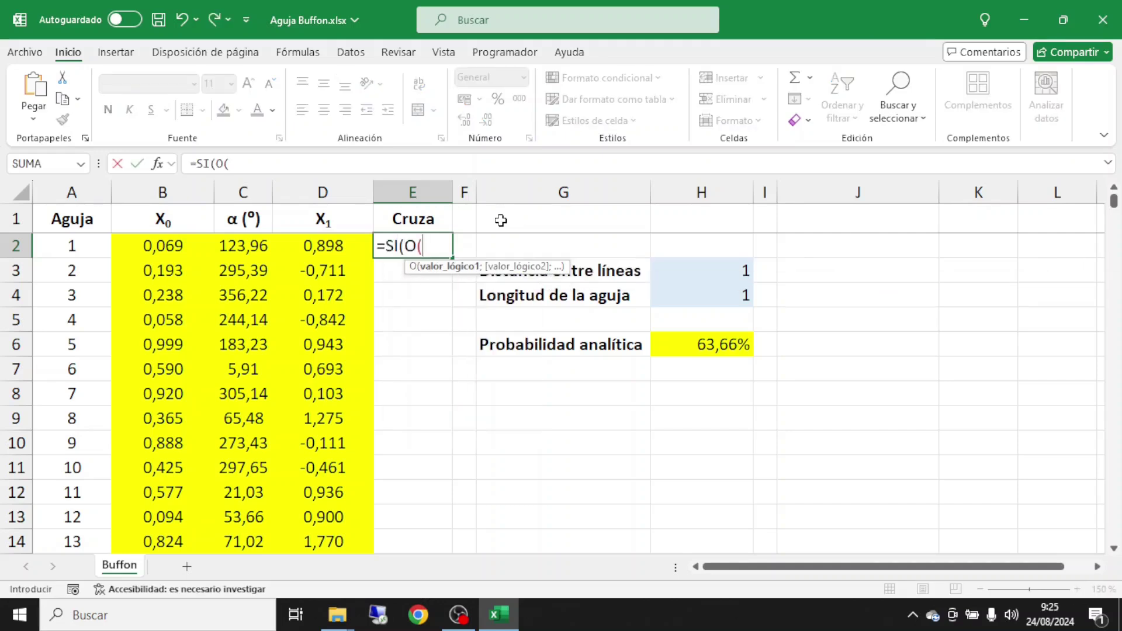
left_click(350, 244)
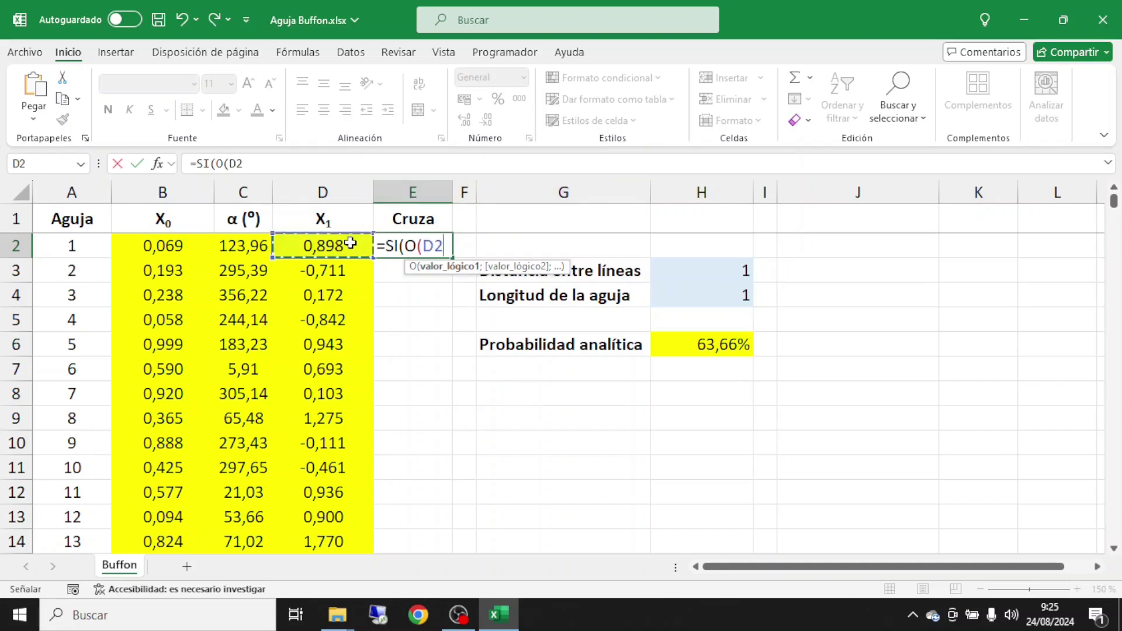
type(">=")
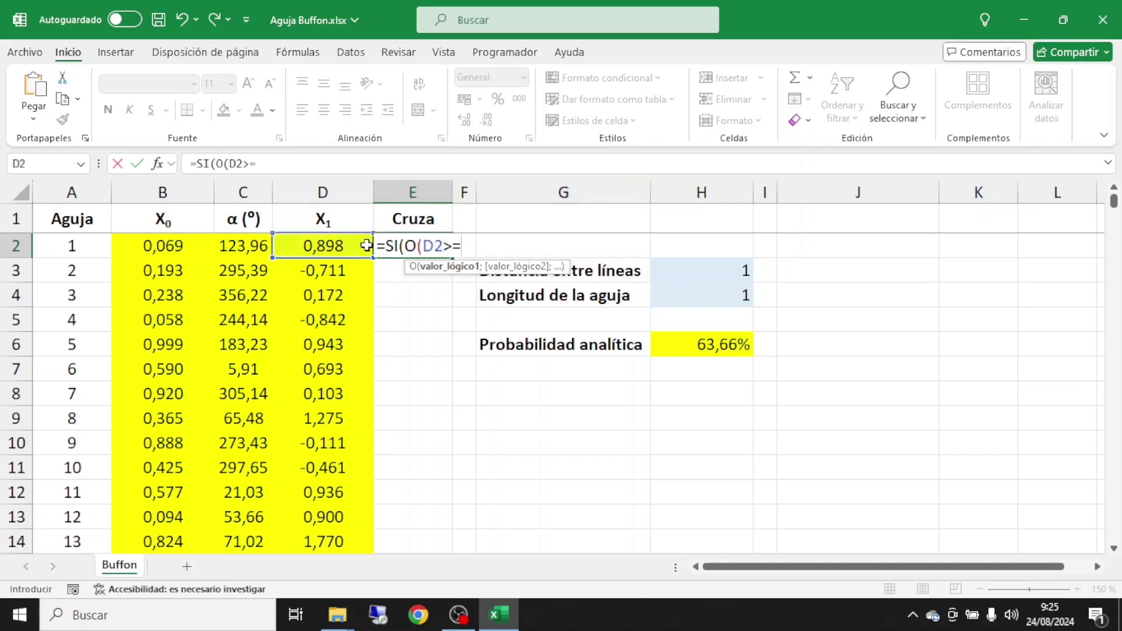
left_click(703, 271)
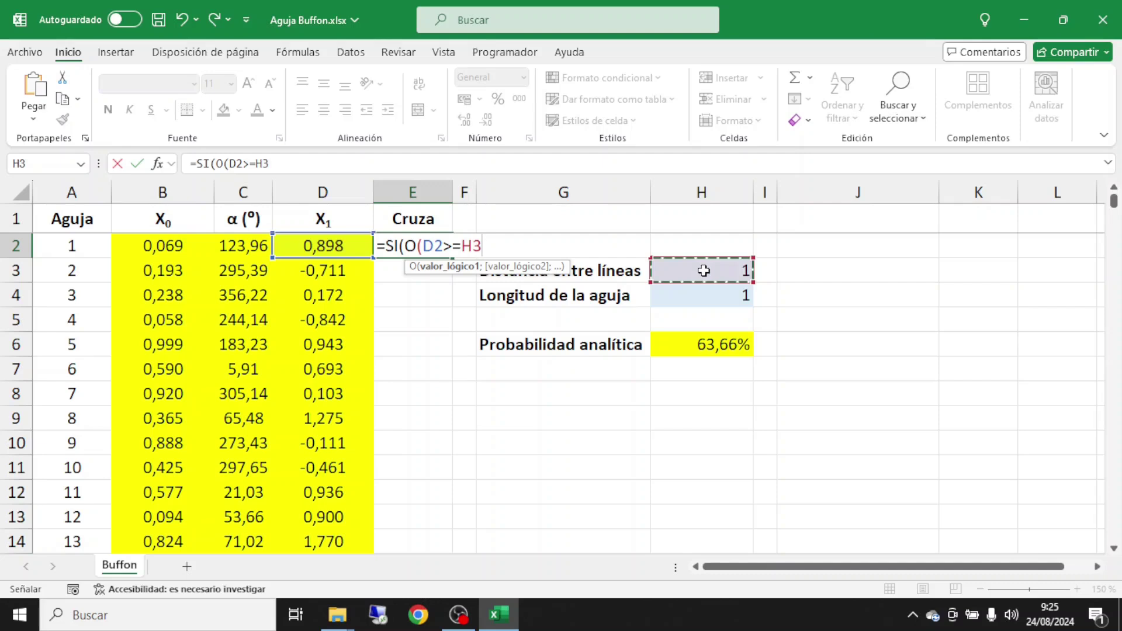
key("F4")
key("F4")
type(";")
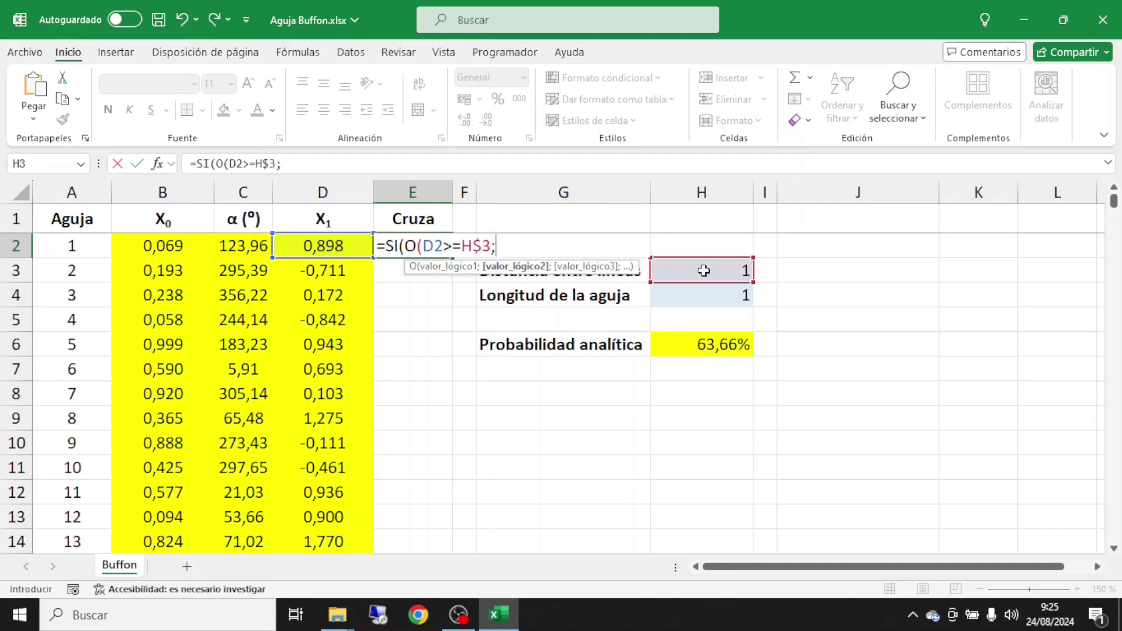
left_click(338, 241)
type("<=0")
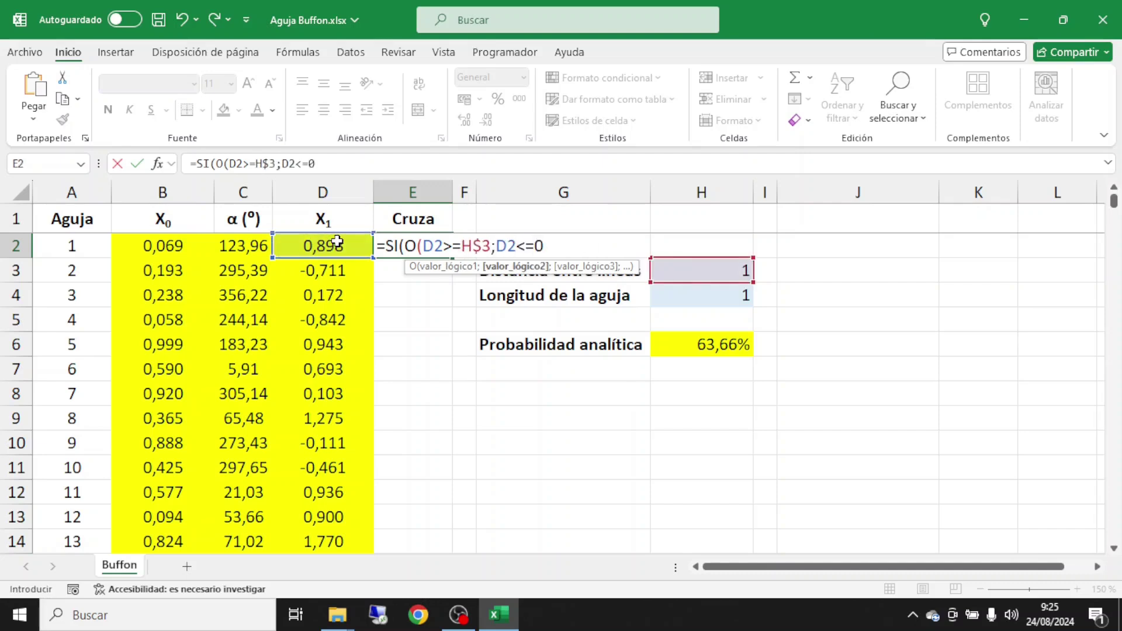
type(");\"")
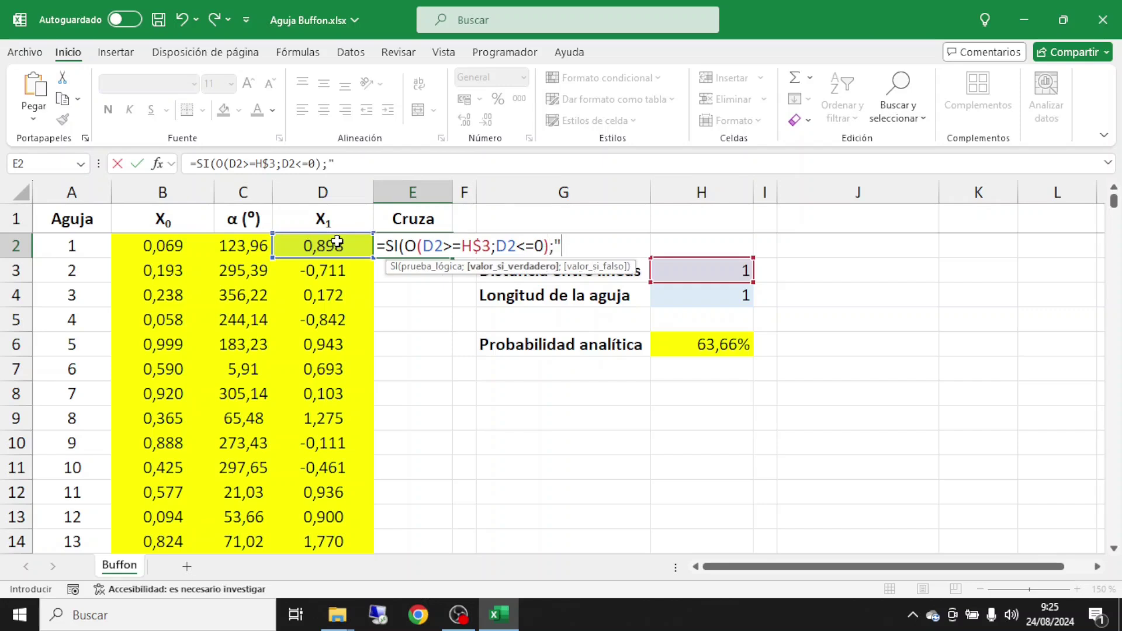
type("sí\";\"no\"")
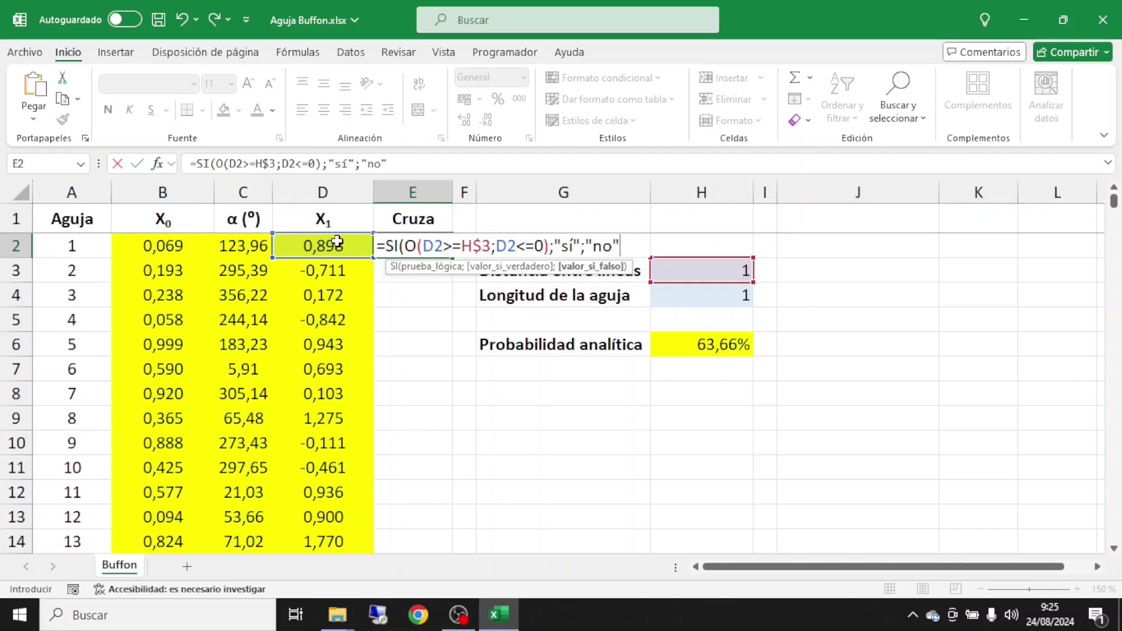
type(")")
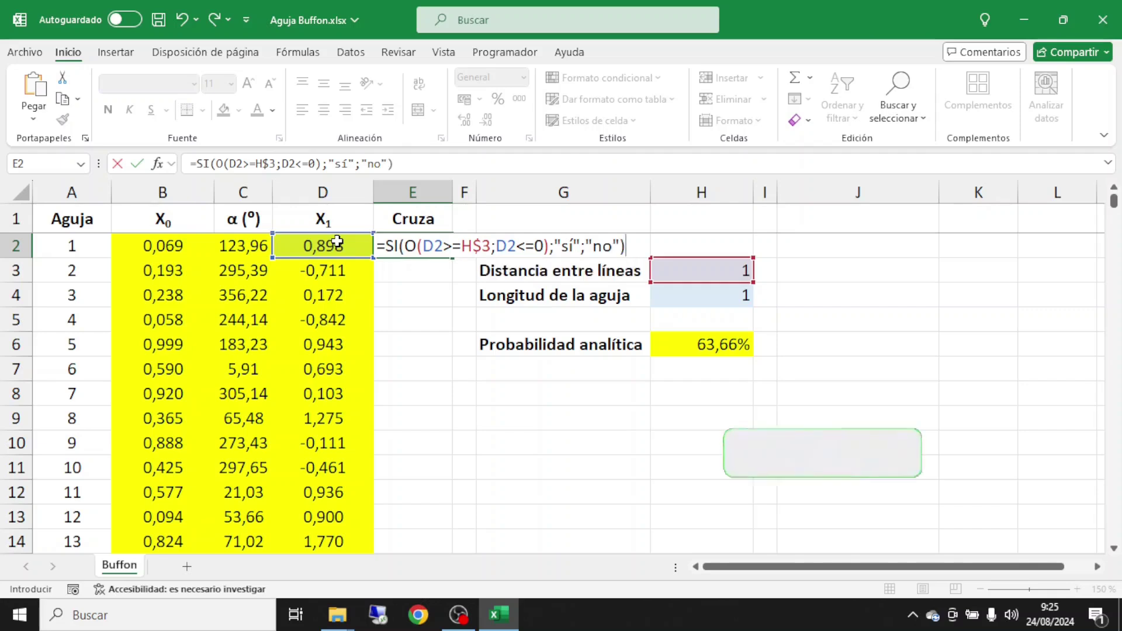
key("Return")
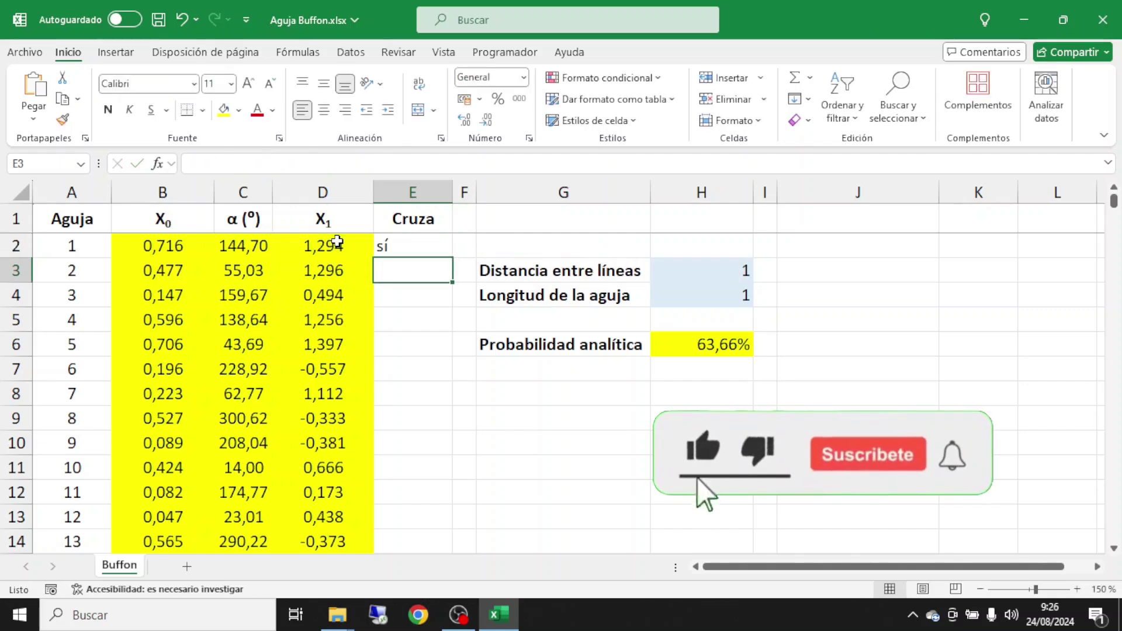
Give cell E2 a yellow fill and centred alignment, and copy its formula down column E for all needles.
left_click(387, 245)
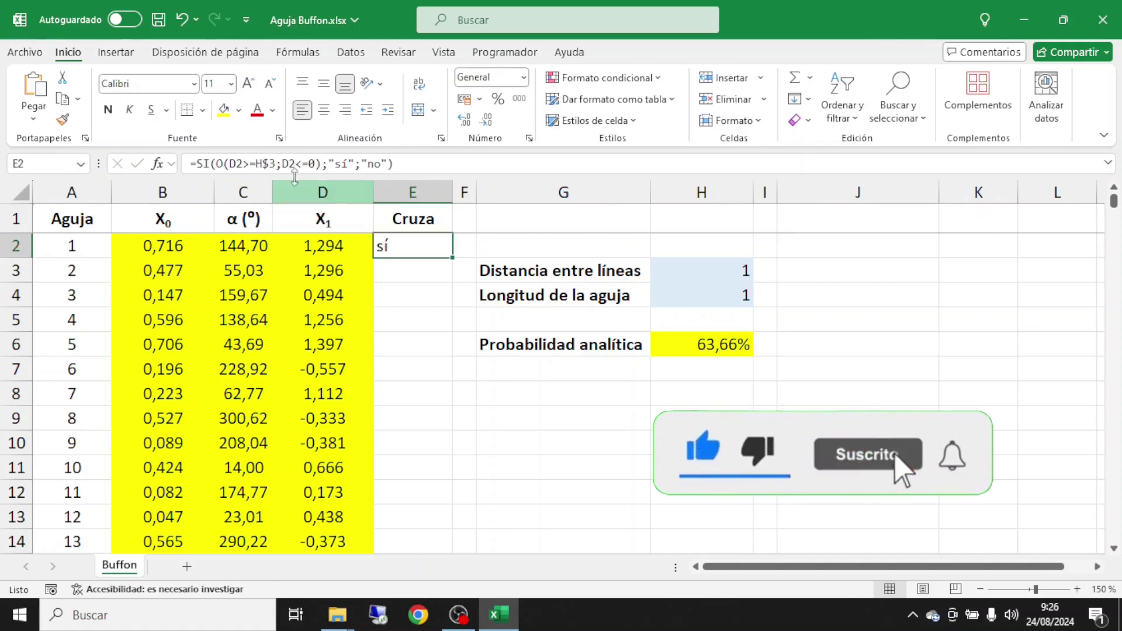
left_click(223, 109)
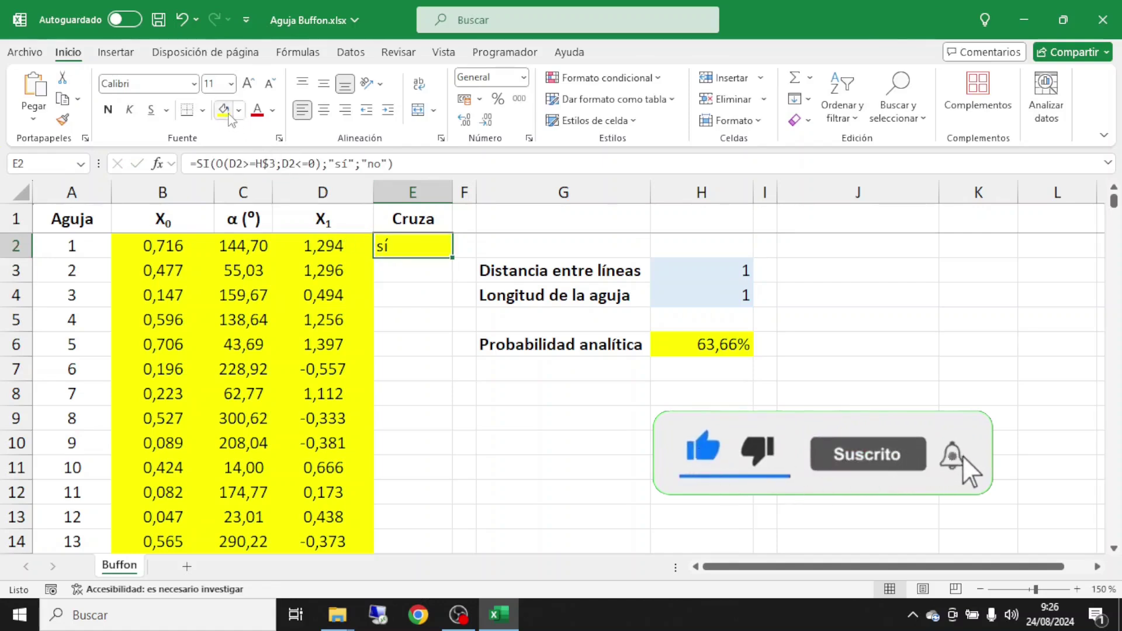
left_click(323, 110)
double_click(451, 257)
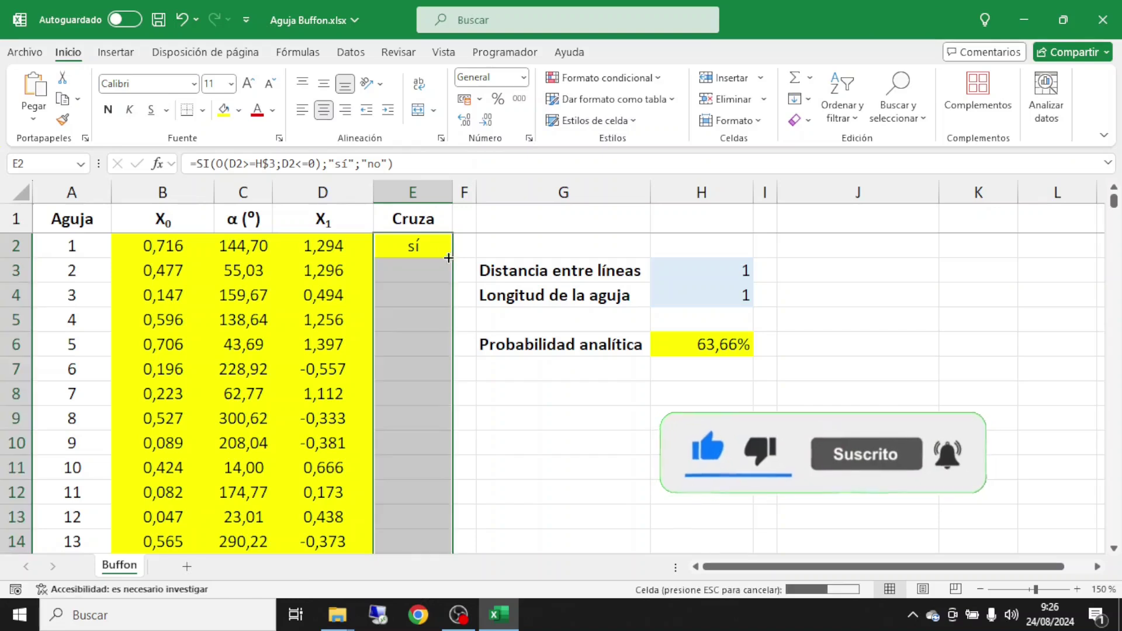
left_click(437, 248)
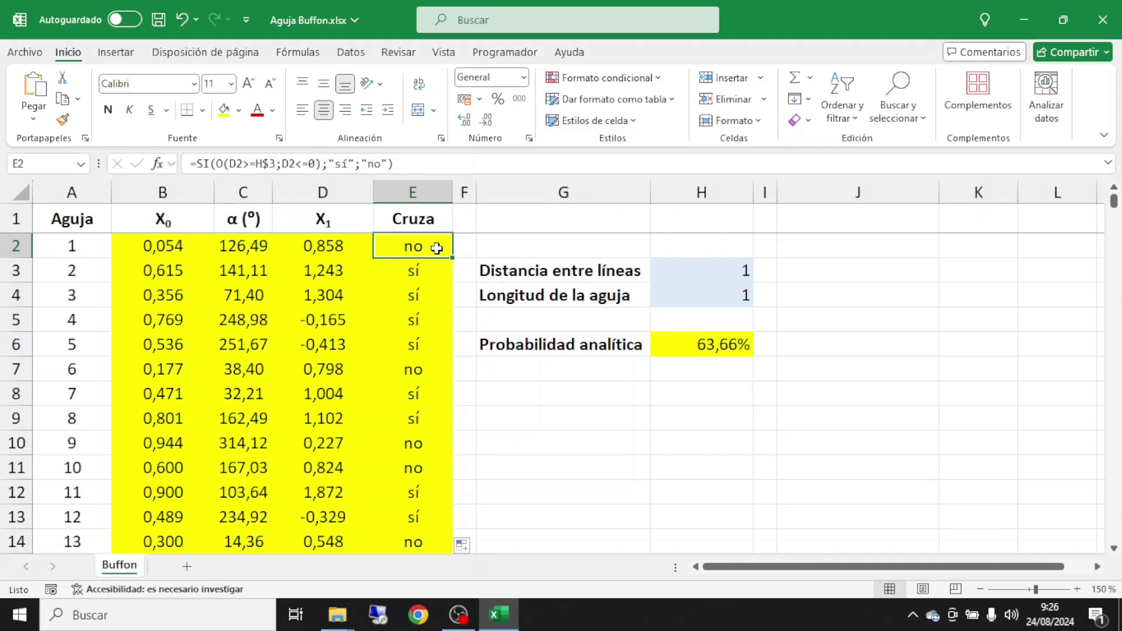
Enter the label "Probabilidad empírica" in cell G7, below the analytical probability label.
left_click(506, 369)
type("Pro")
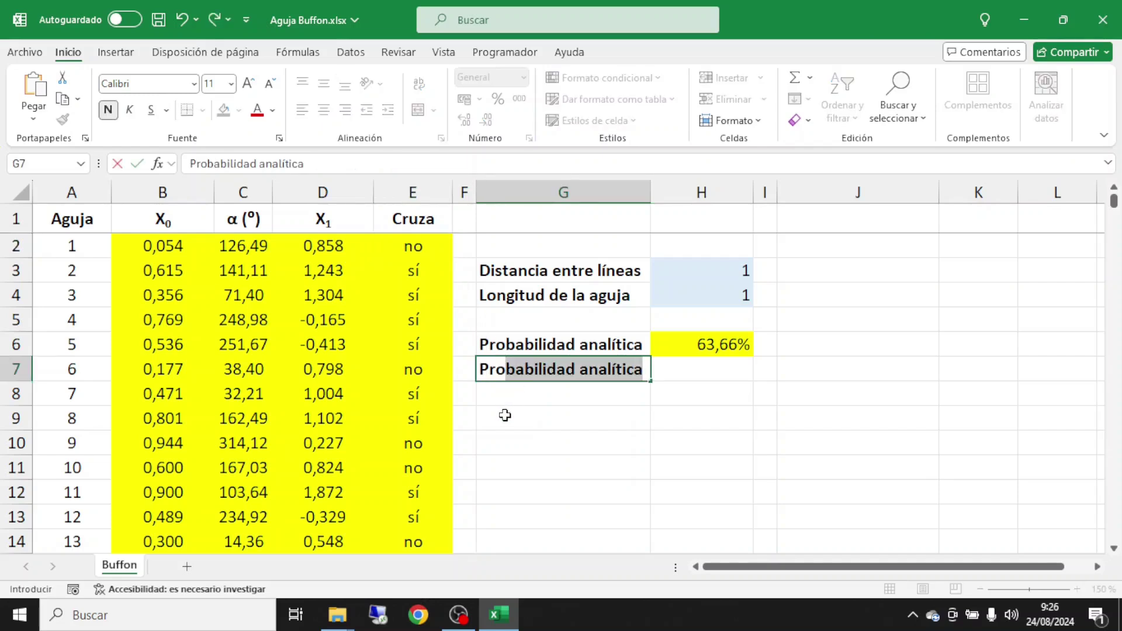
type("babilidad e")
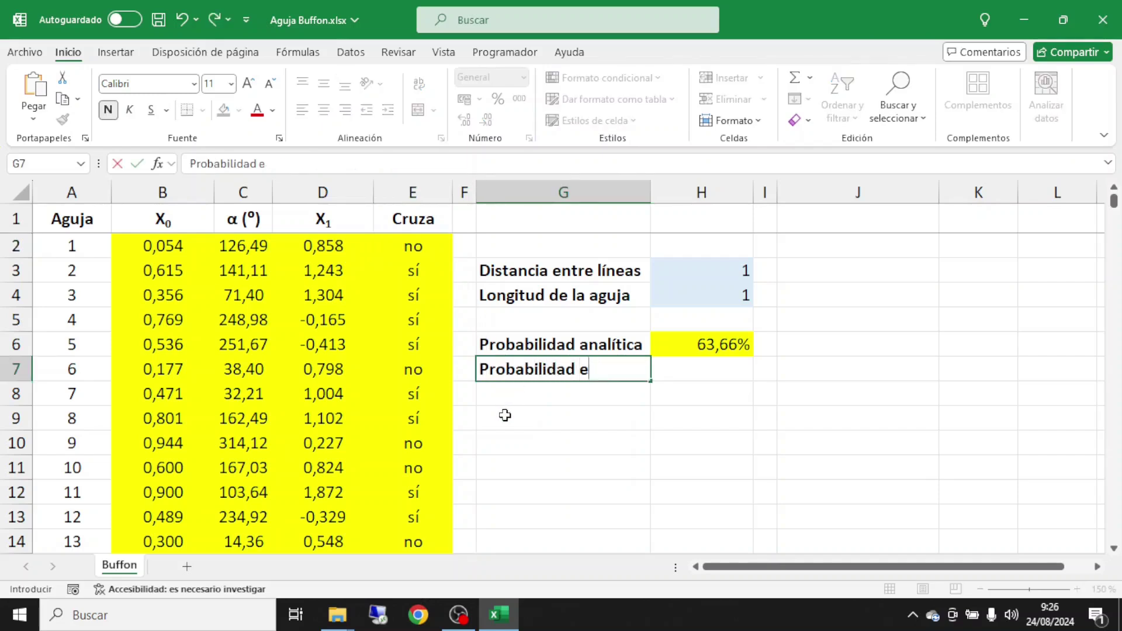
type("mpírica")
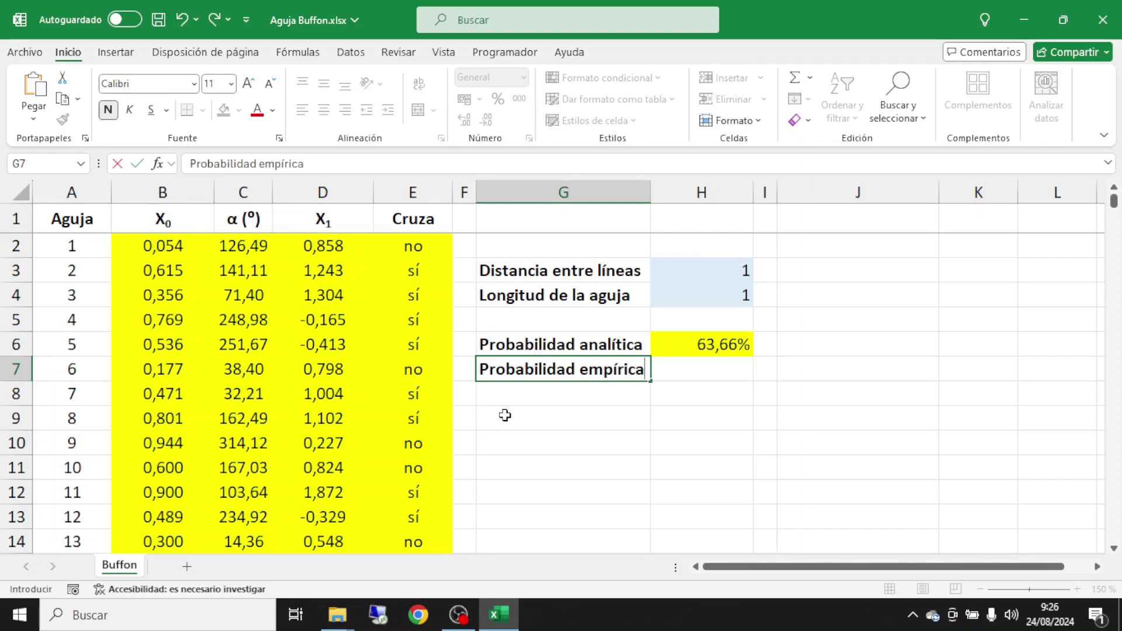
key("Tab")
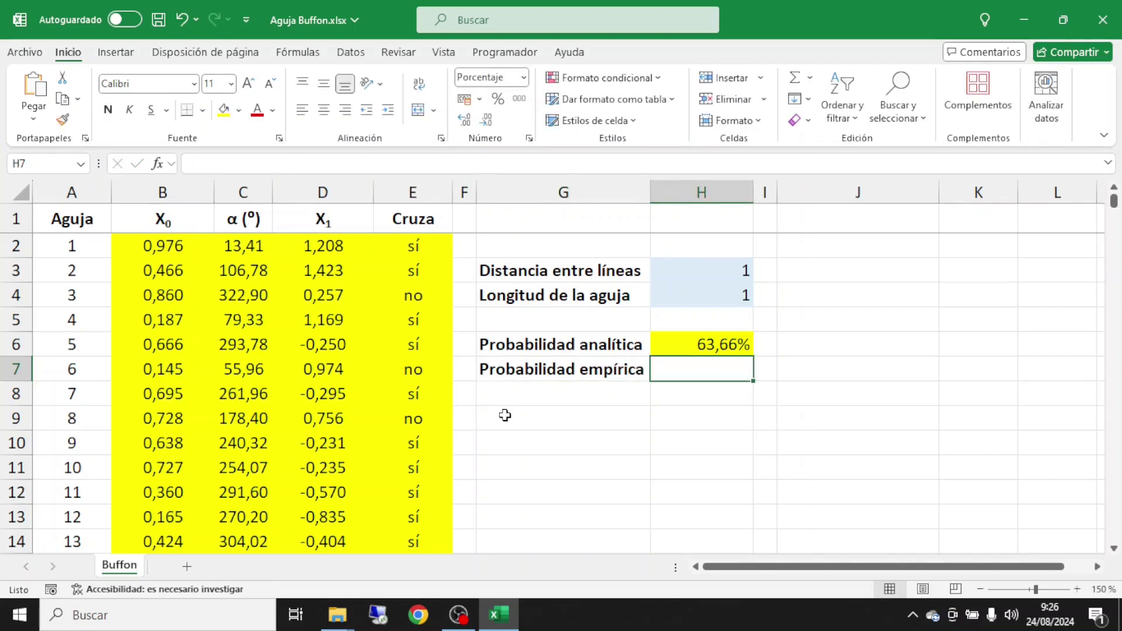
Enter =CONTAR.SI(E2:E50001;"sí")/CONTARA(E2:E50001) in cell H7 for the empirical crossing probability and give the cell a yellow fill.
type("=CONTAR")
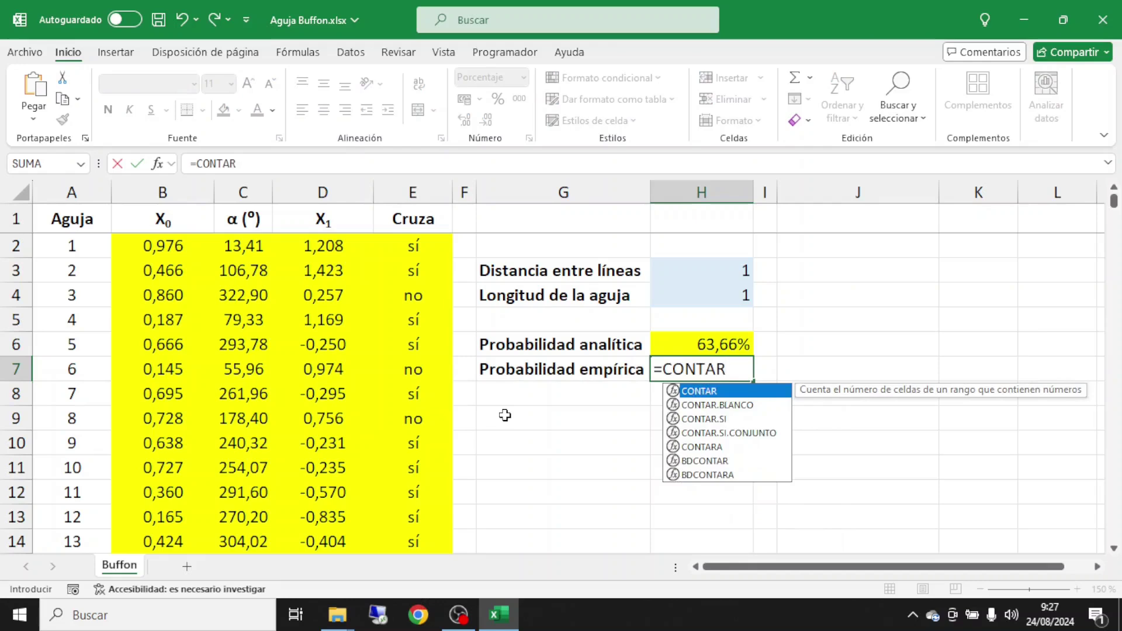
type(".SI(")
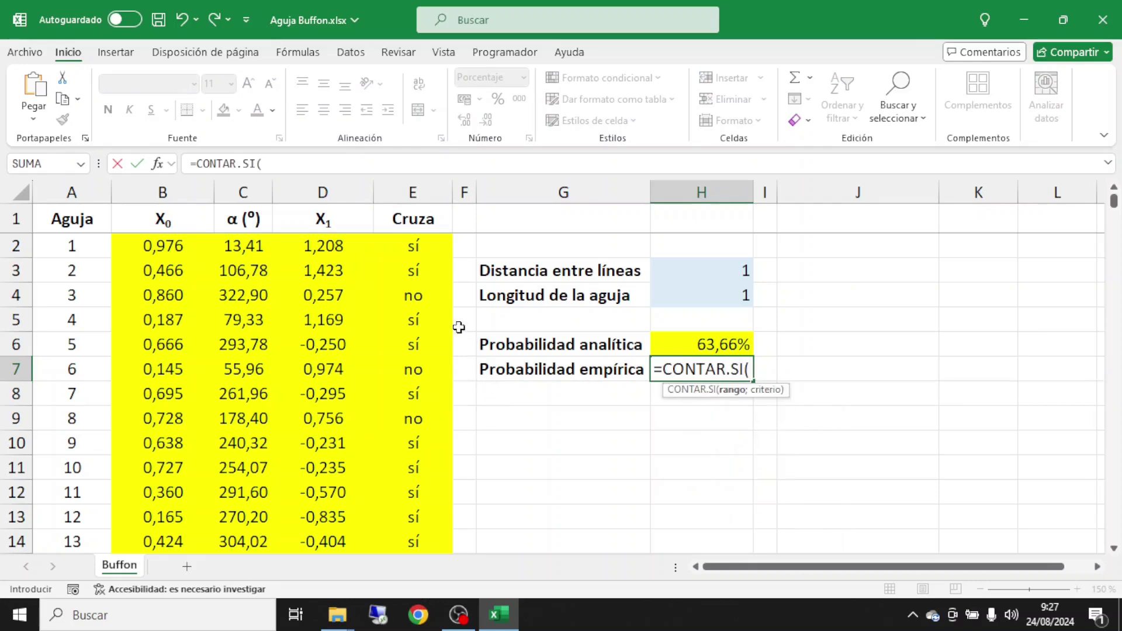
left_click(438, 247)
key("ctrl+shift+Down")
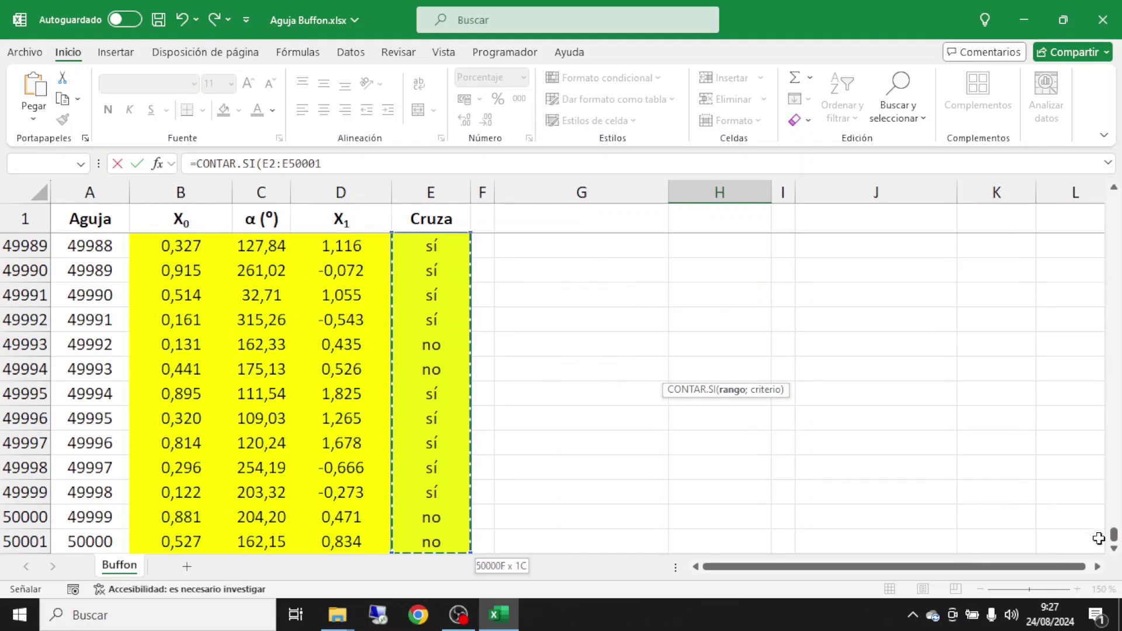
left_click_drag(1114, 535, 1114, 200)
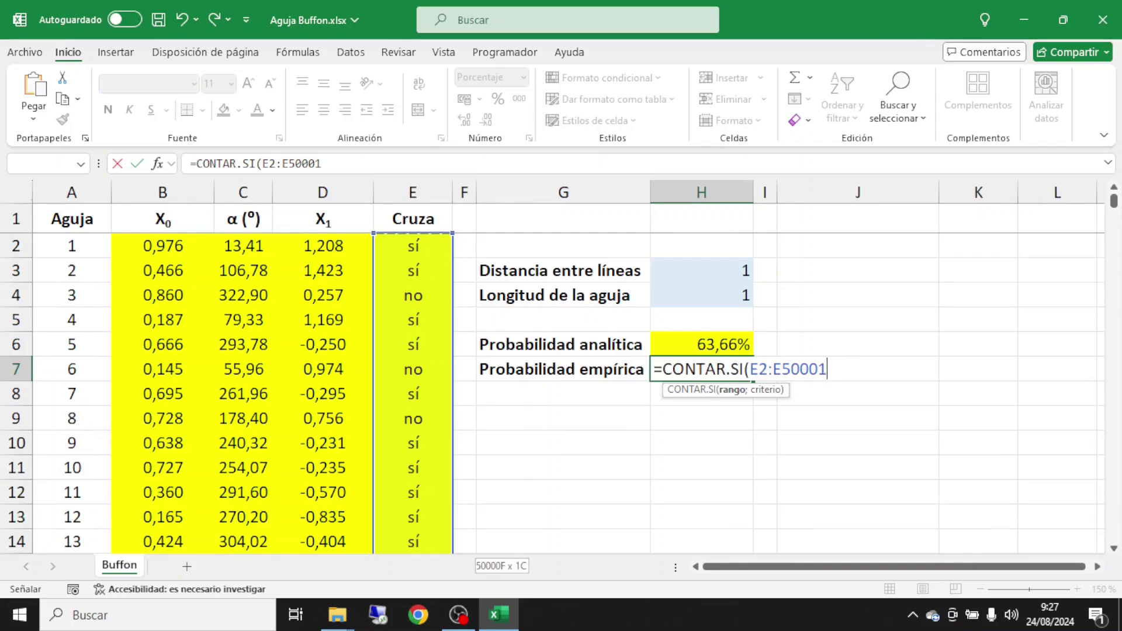
type(";\"sí\")")
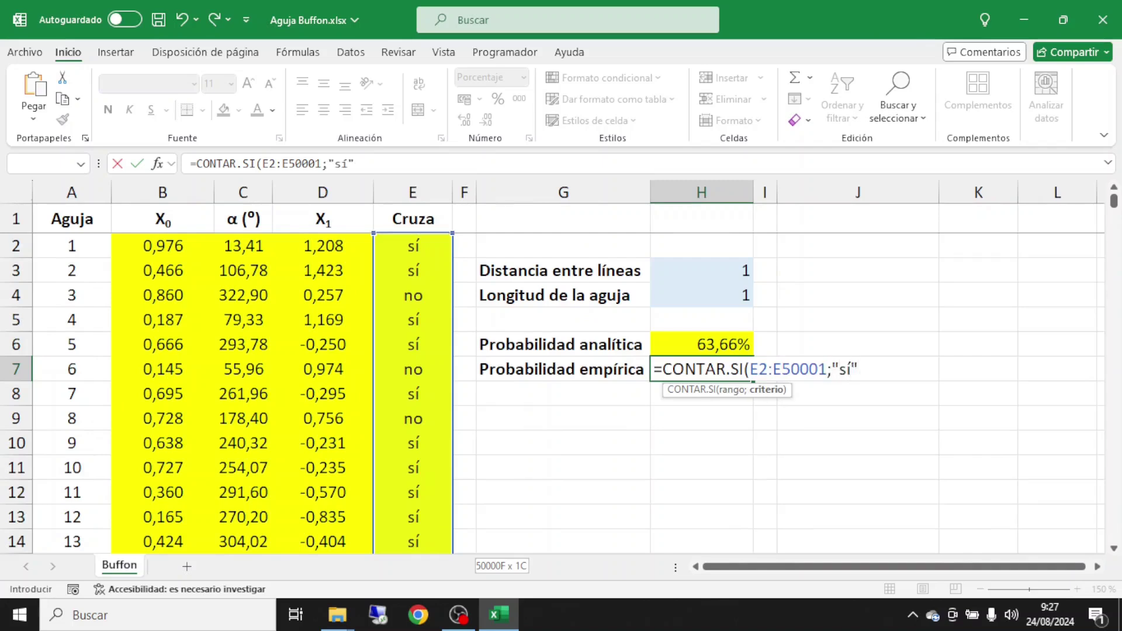
type("/CONTARA")
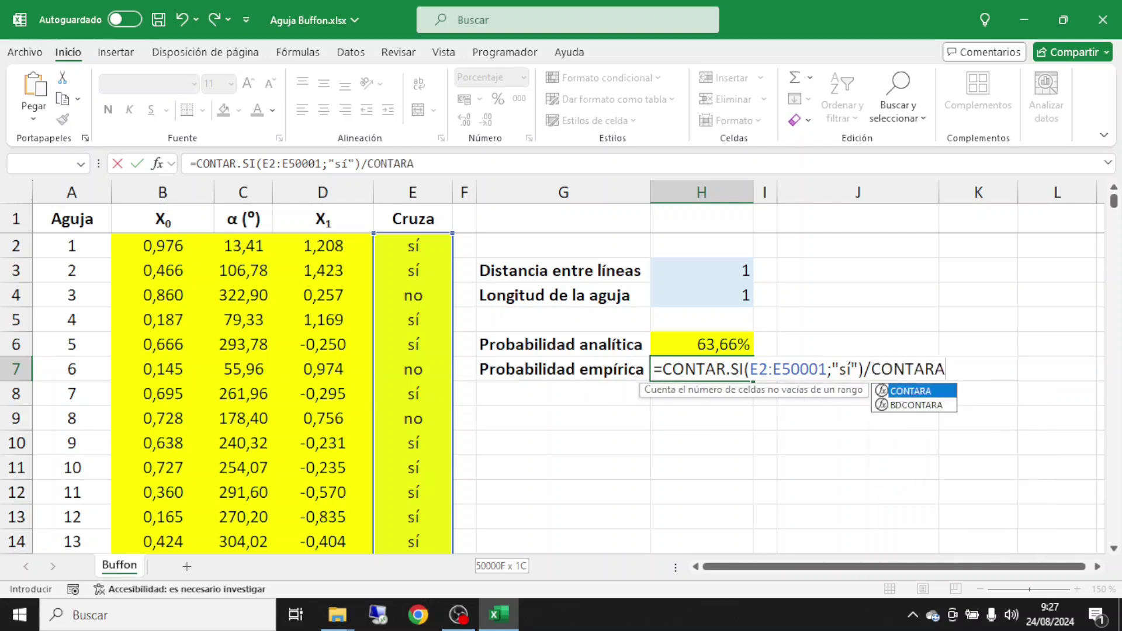
type("(")
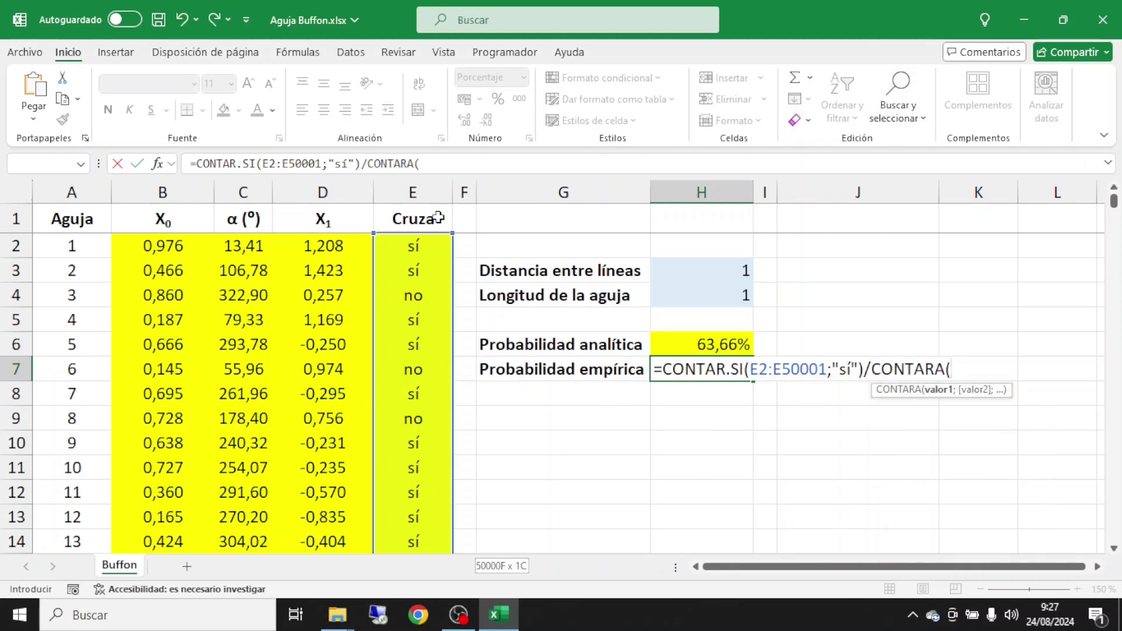
left_click(416, 240)
key("ctrl+shift+Down")
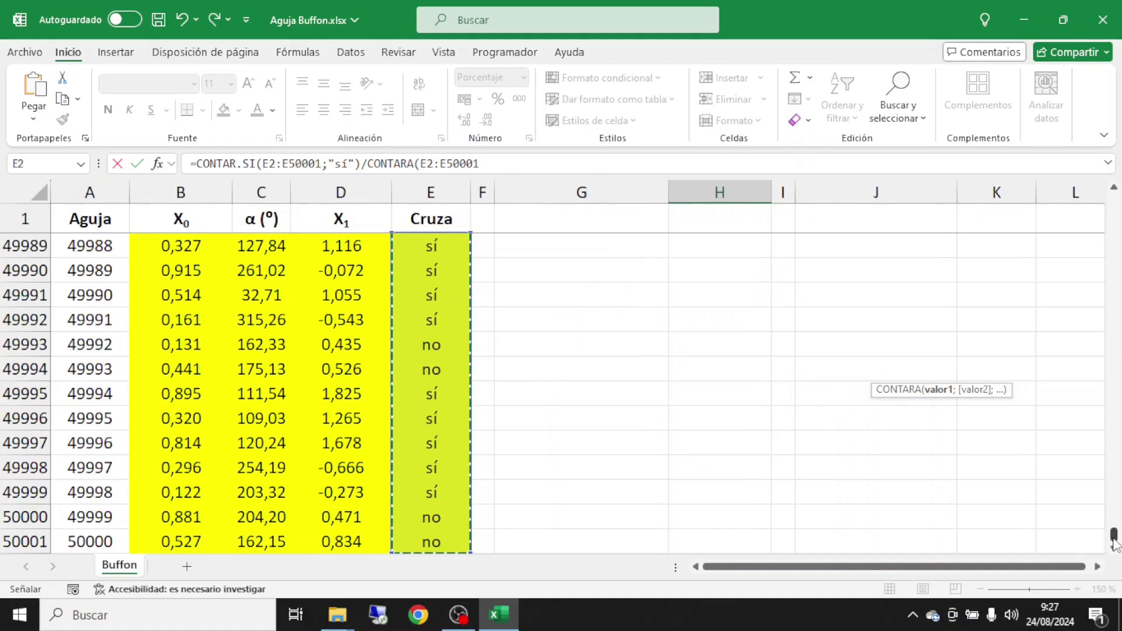
left_click_drag(1114, 533, 1119, 173)
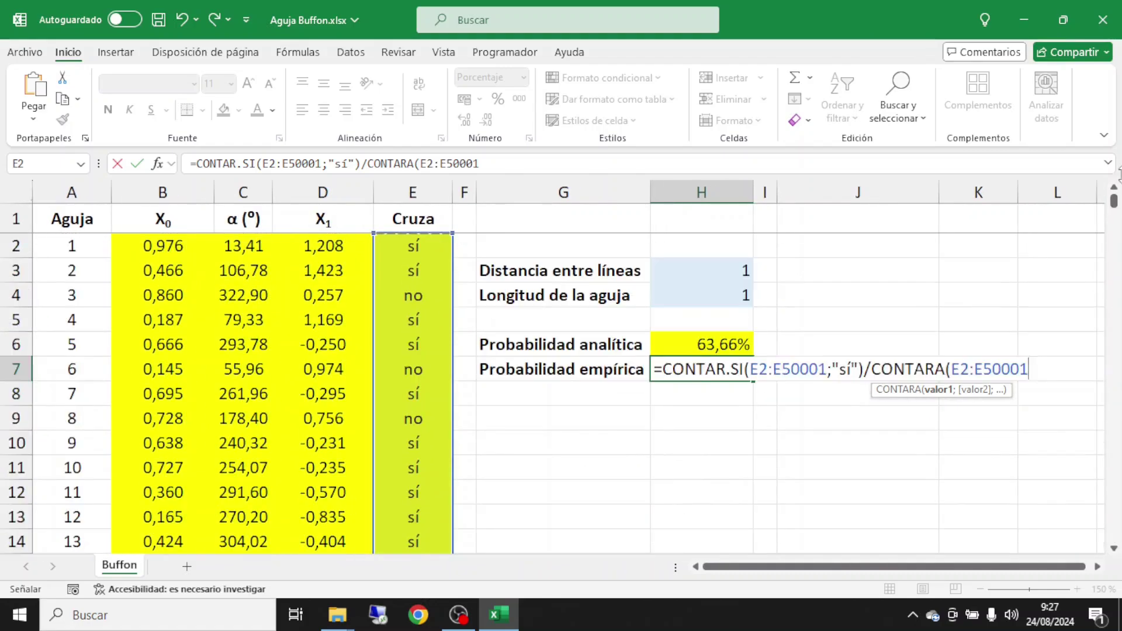
type(")")
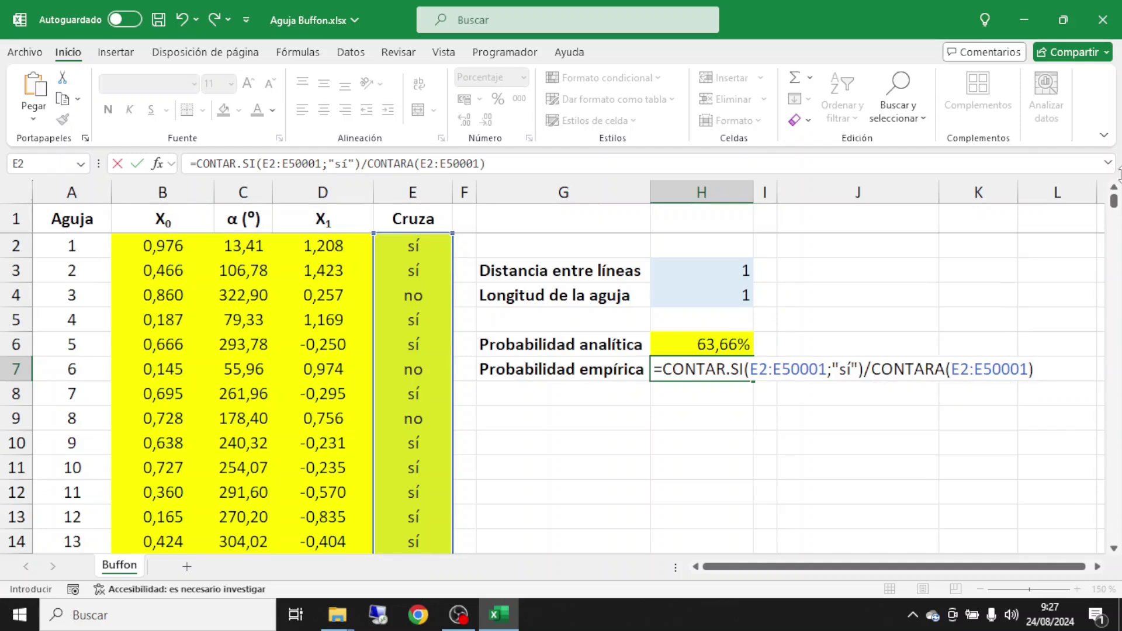
key("Return")
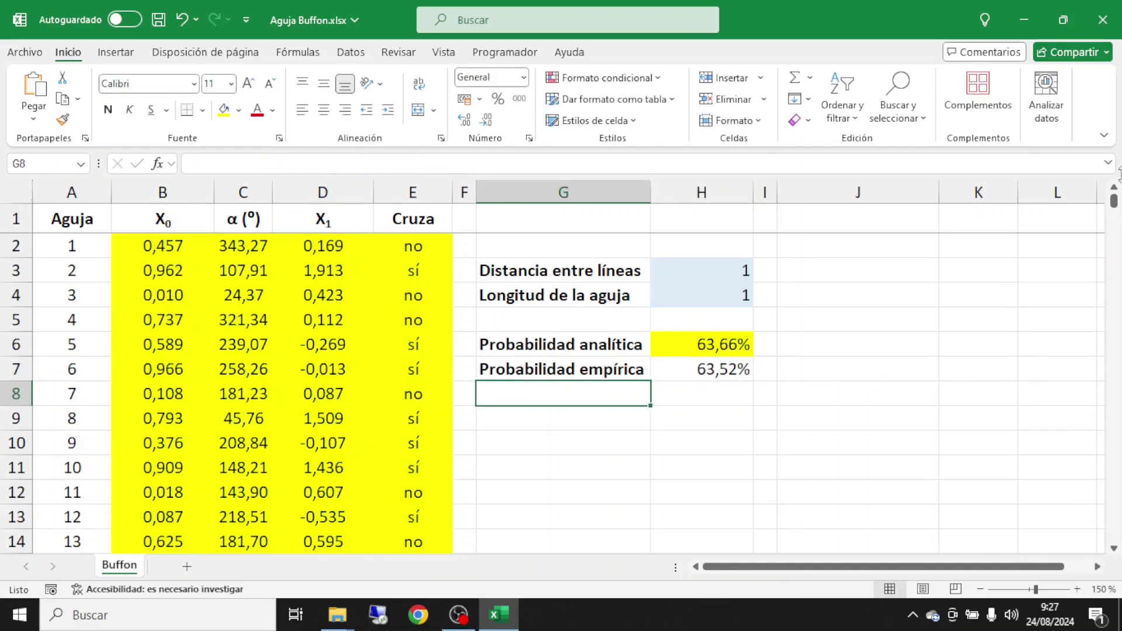
left_click(711, 366)
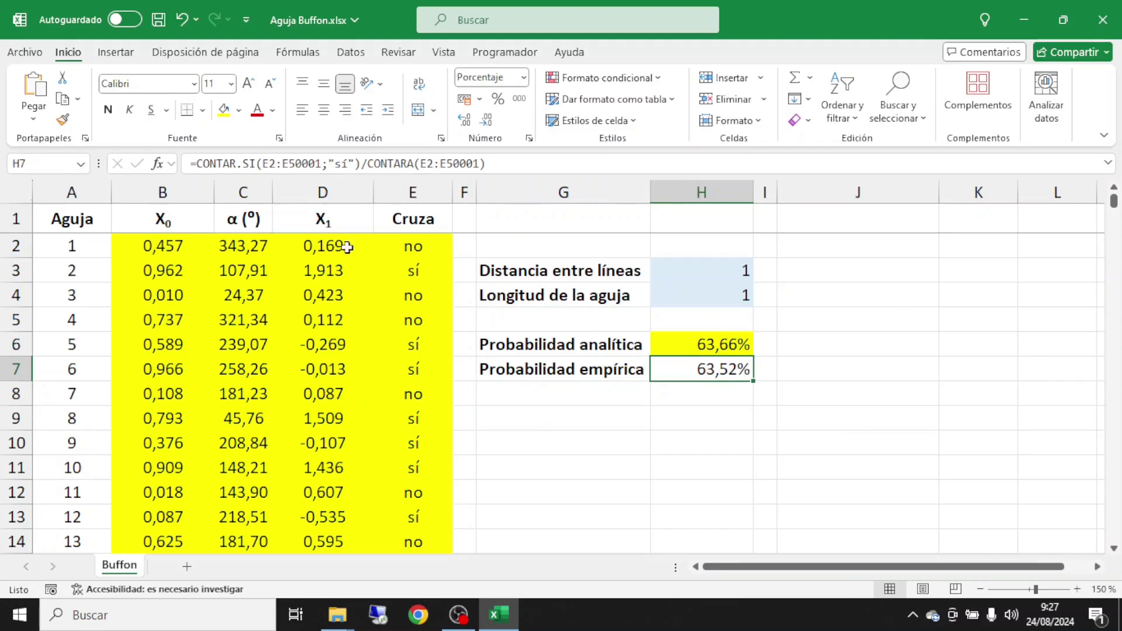
left_click(224, 111)
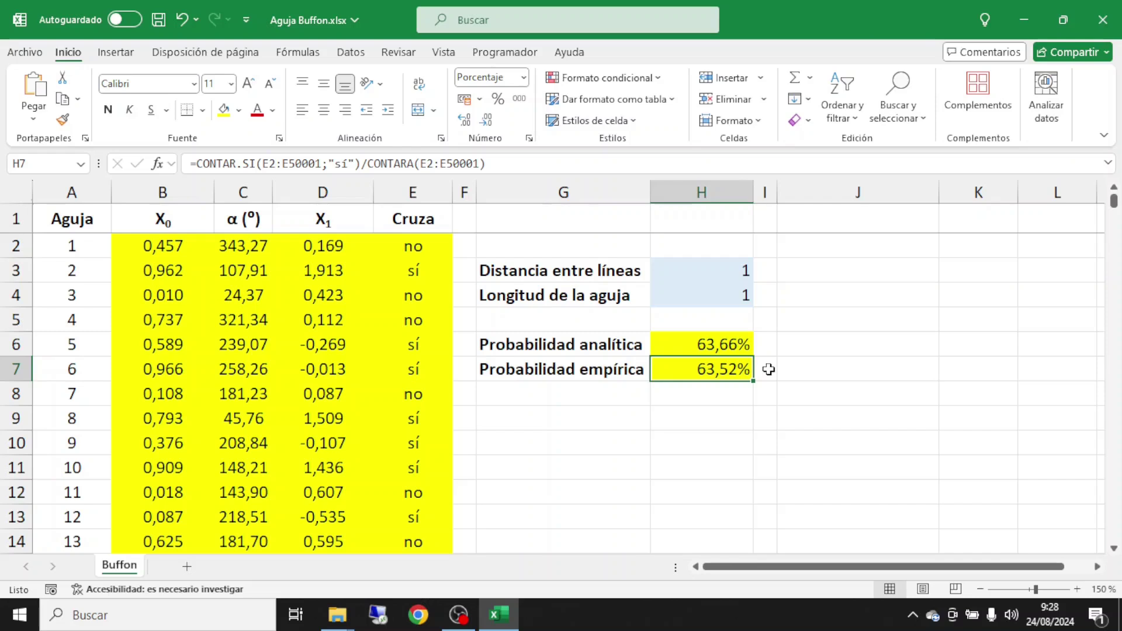
Set the distance between lines in H3 to 3 and the needle length in H4 to 5.
left_click(725, 273)
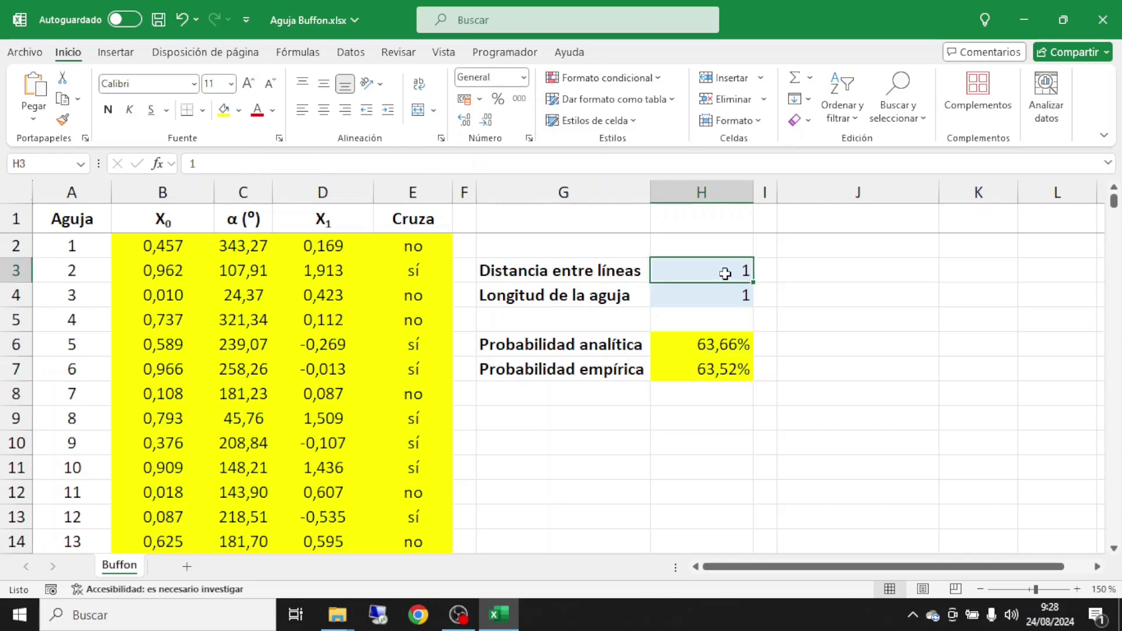
type("3")
key("Return")
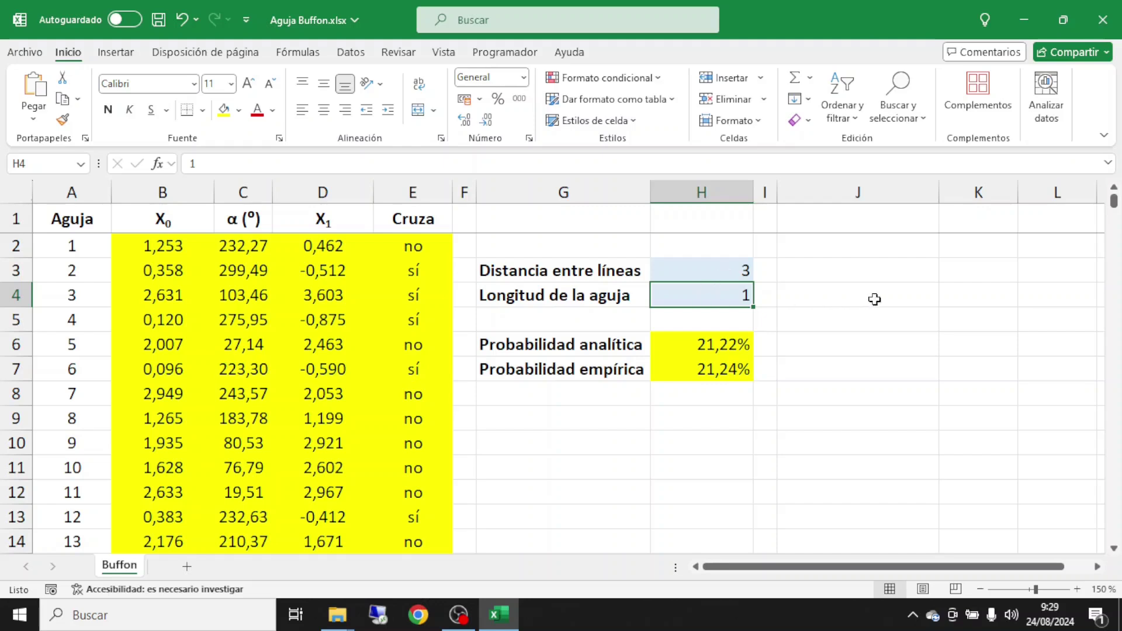
type("5")
key("Return")
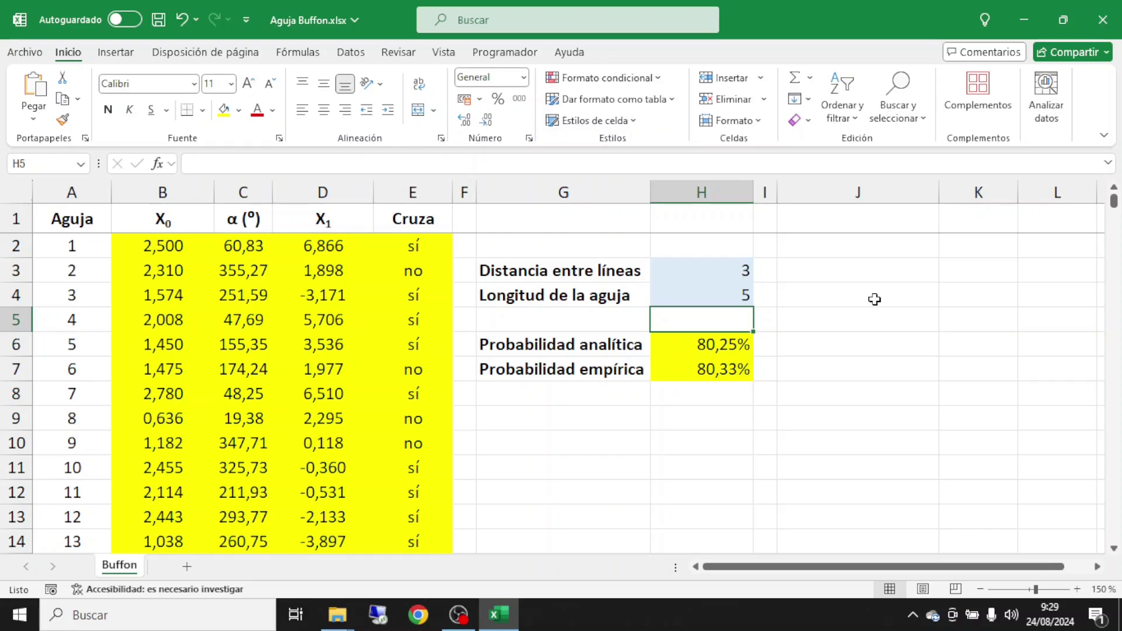
Set the needle length in cell H4 to 35.
left_click(717, 294)
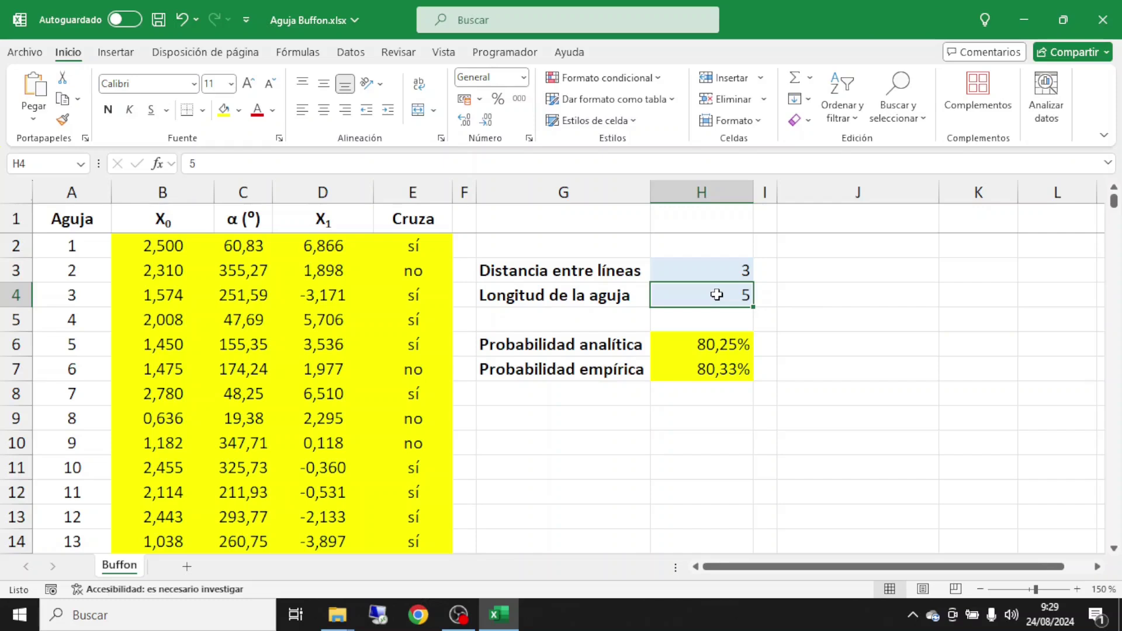
type("35")
key("Return")
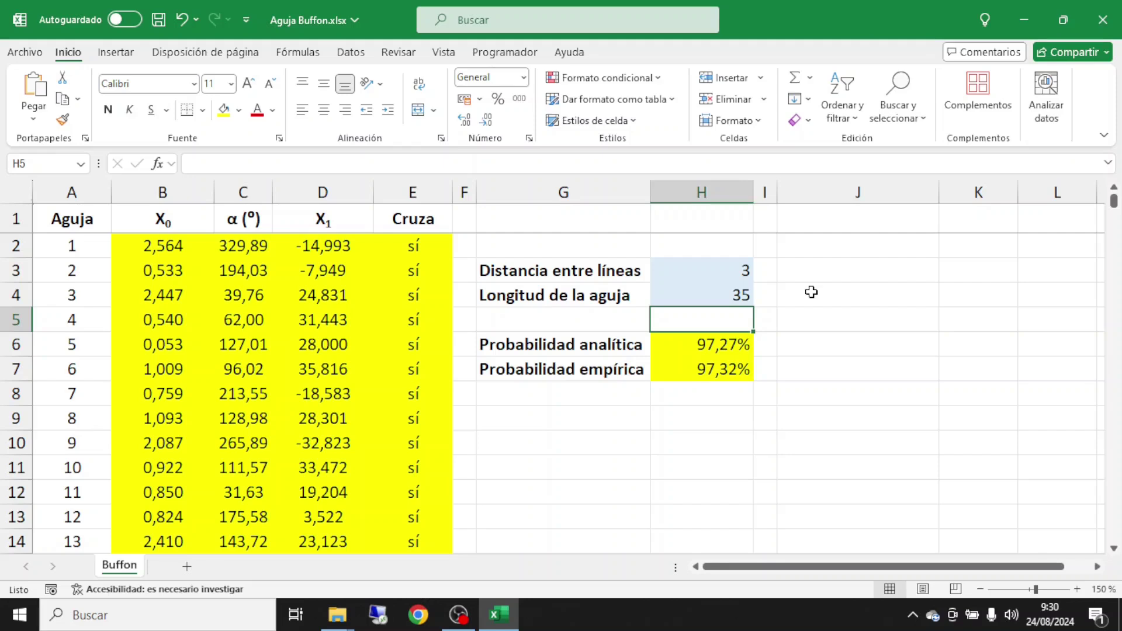
Enter the headers "Longitud de la aguja" in J1 and "Probabilidad" in K1, and fit column K's width to its header.
left_click(814, 222)
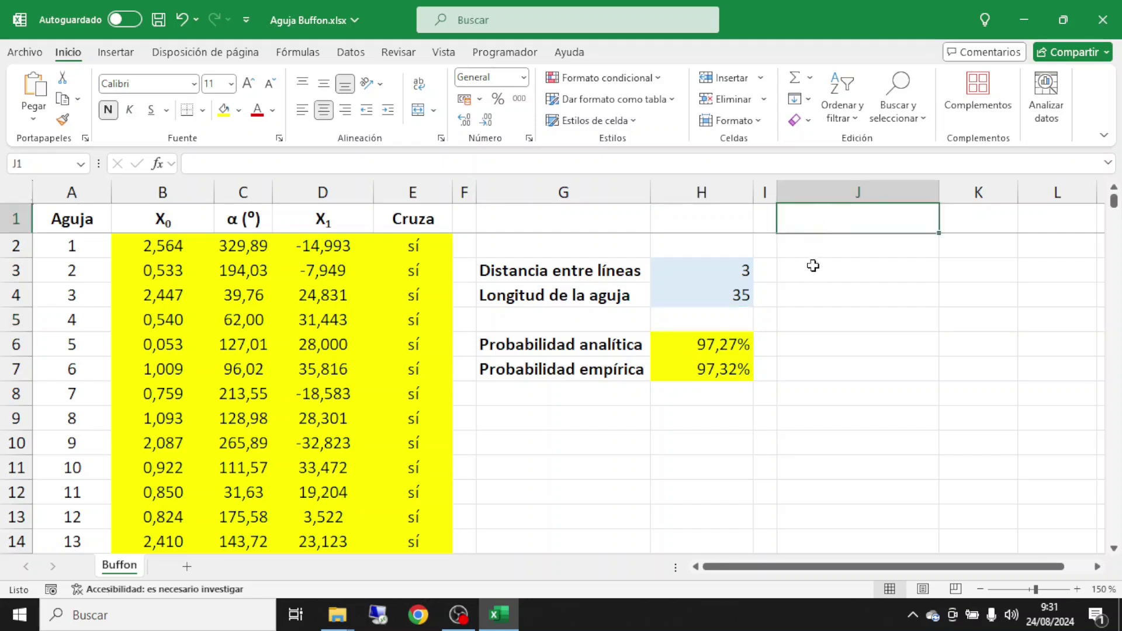
type("Longitud ")
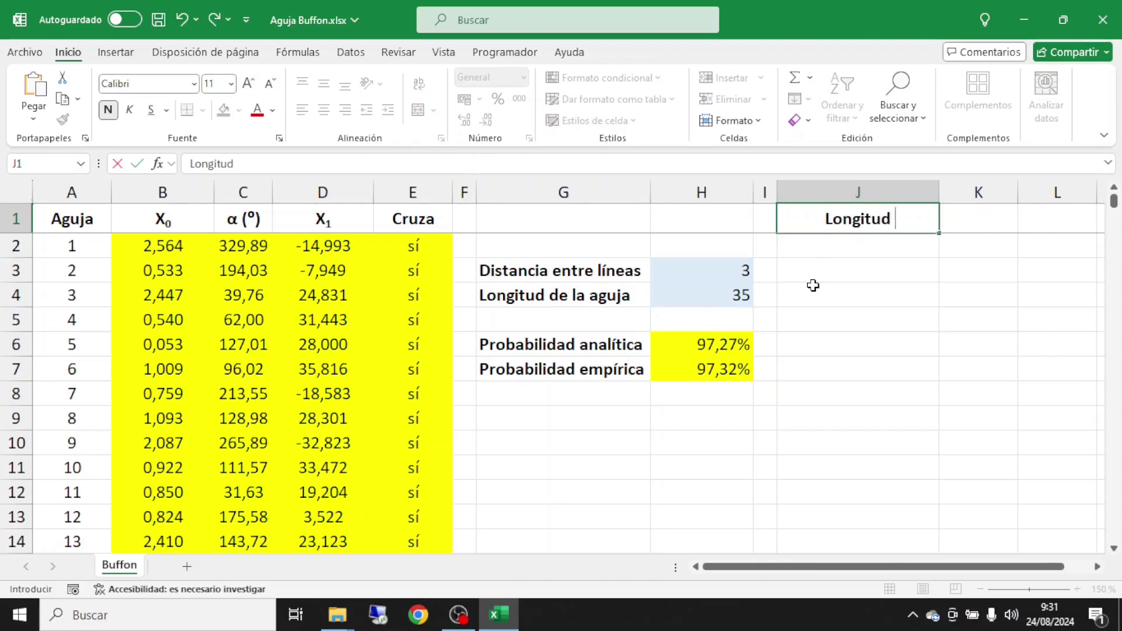
type("de la aguja")
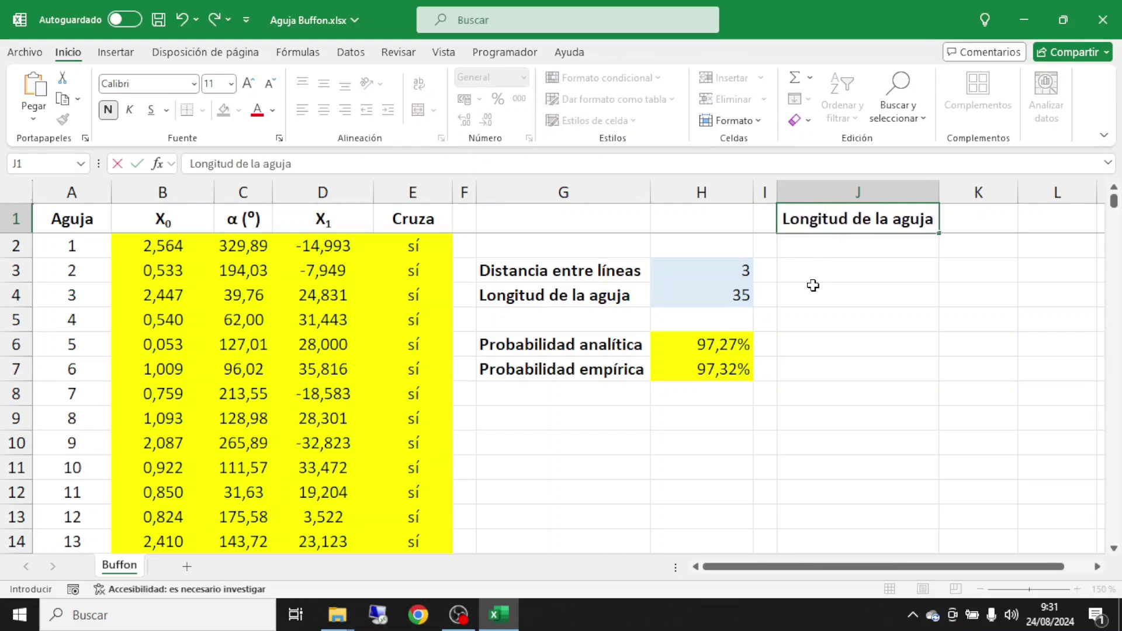
key("Return")
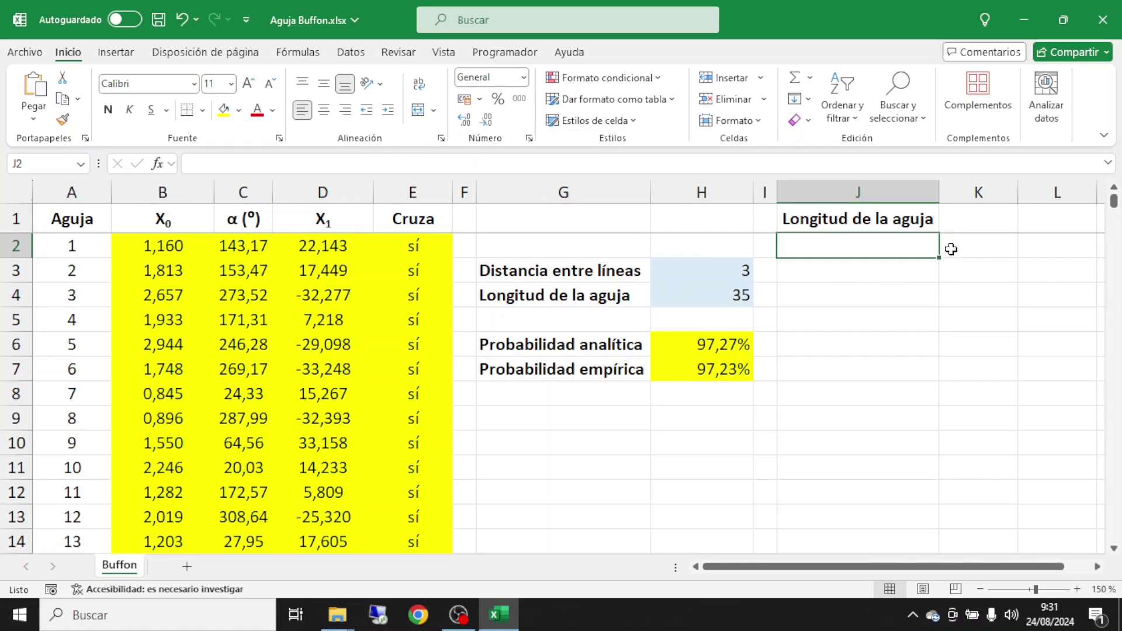
left_click(970, 220)
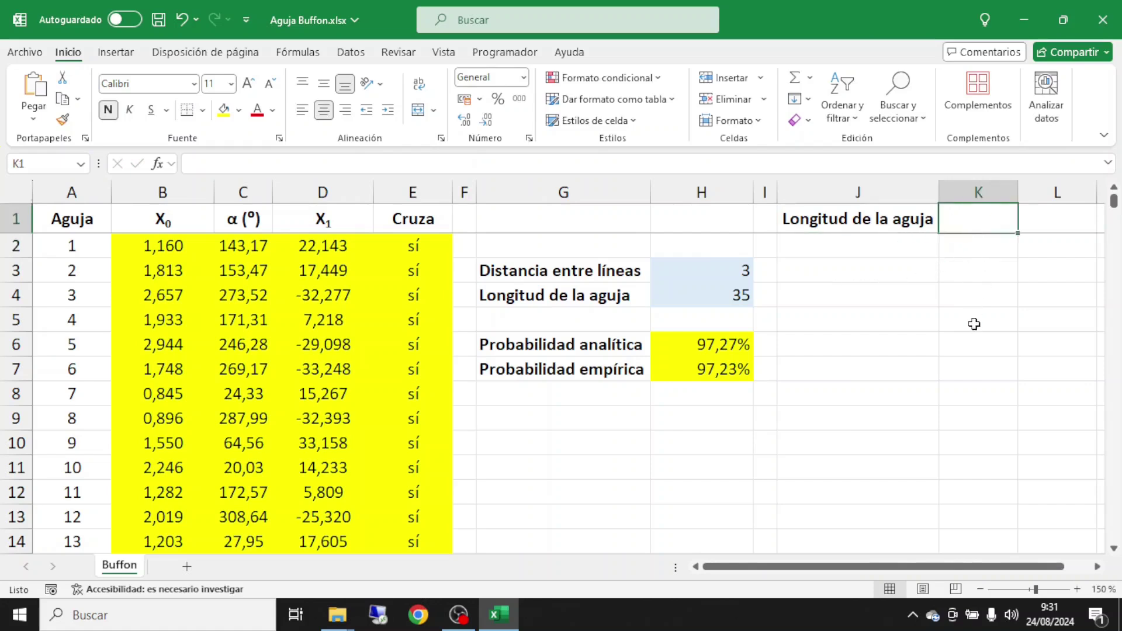
type("Probabilidad")
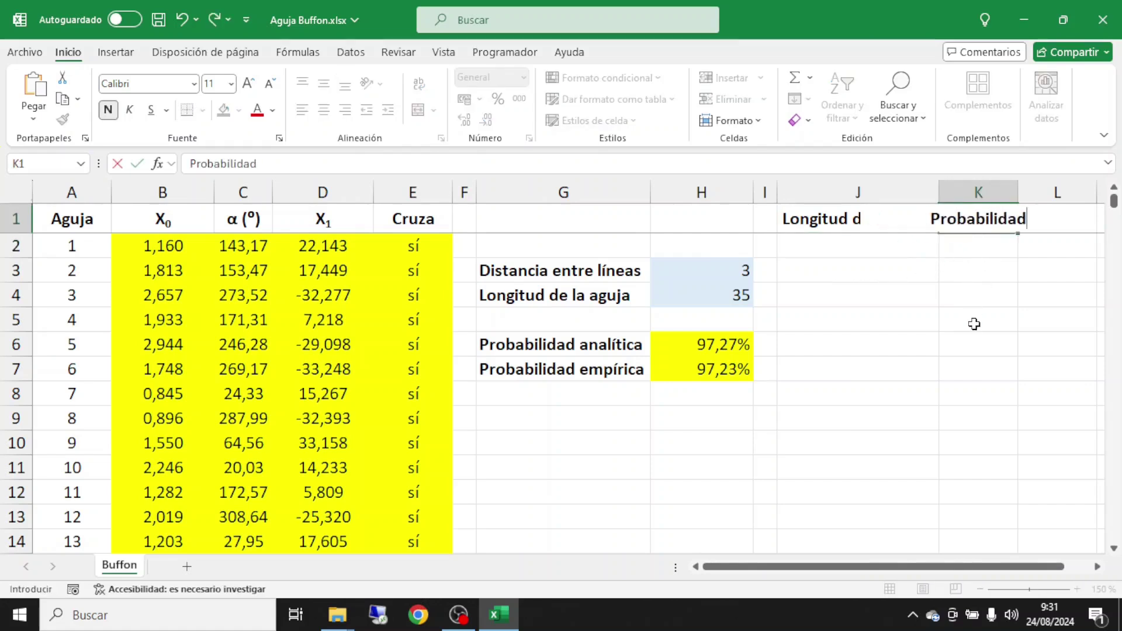
key("Return")
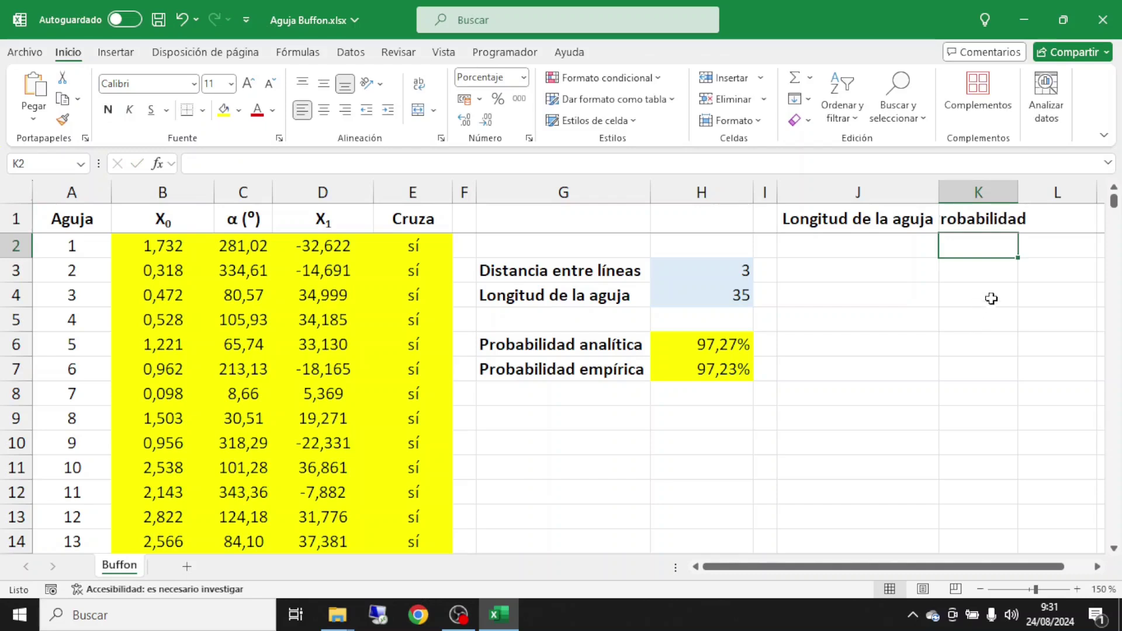
double_click(1018, 191)
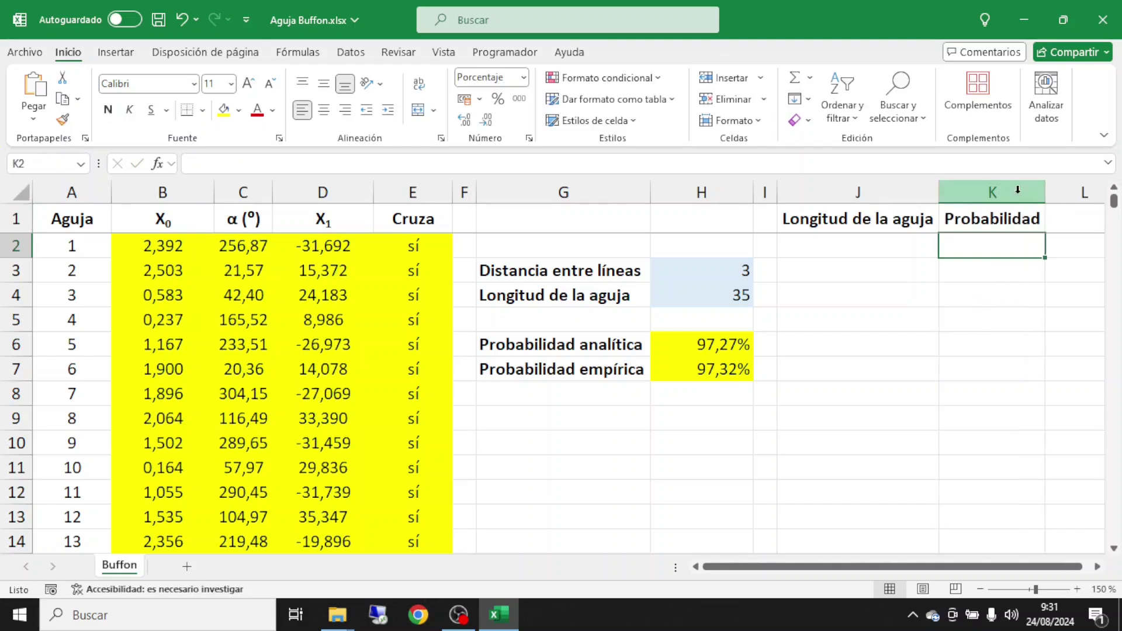
Link cell K2 to the empirical probability with =H7, centre it and give it a yellow fill.
type("=")
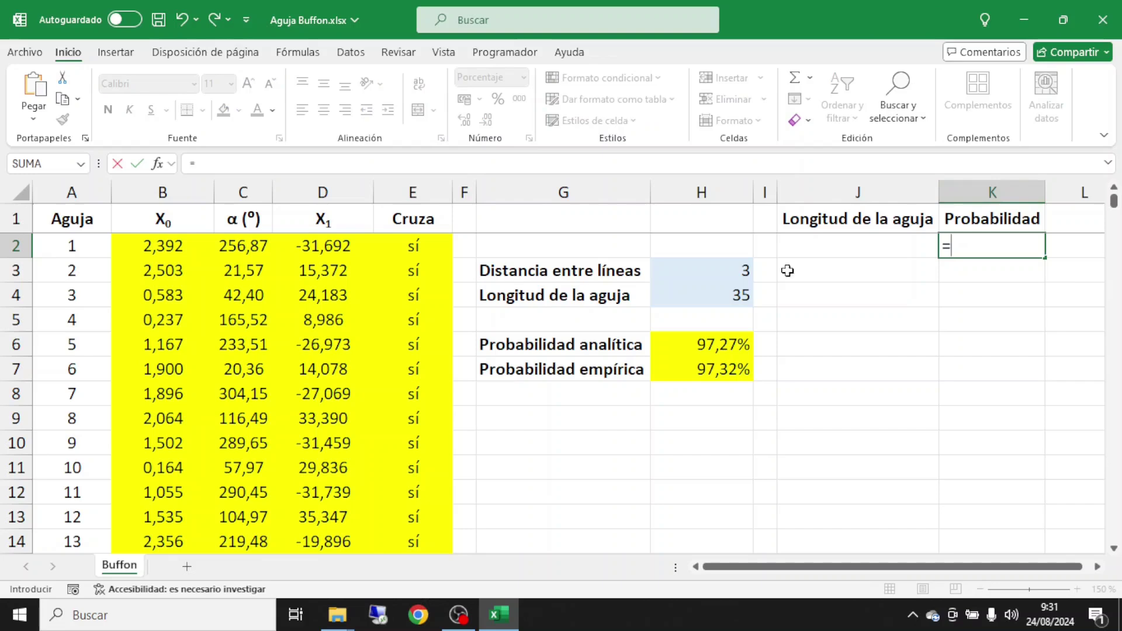
left_click(697, 366)
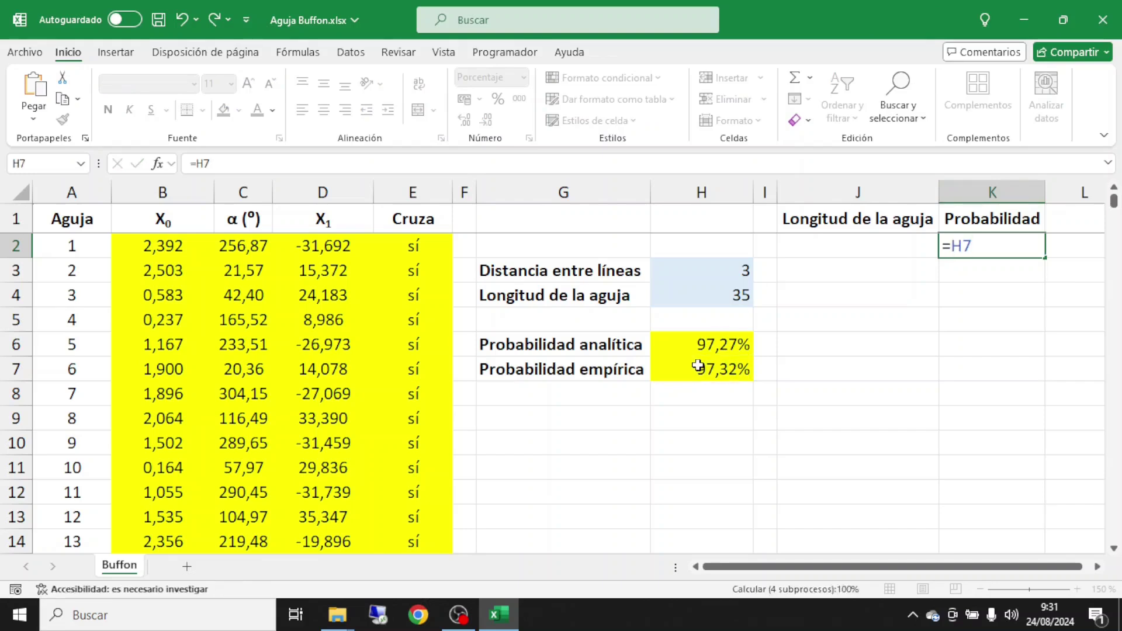
key("Return")
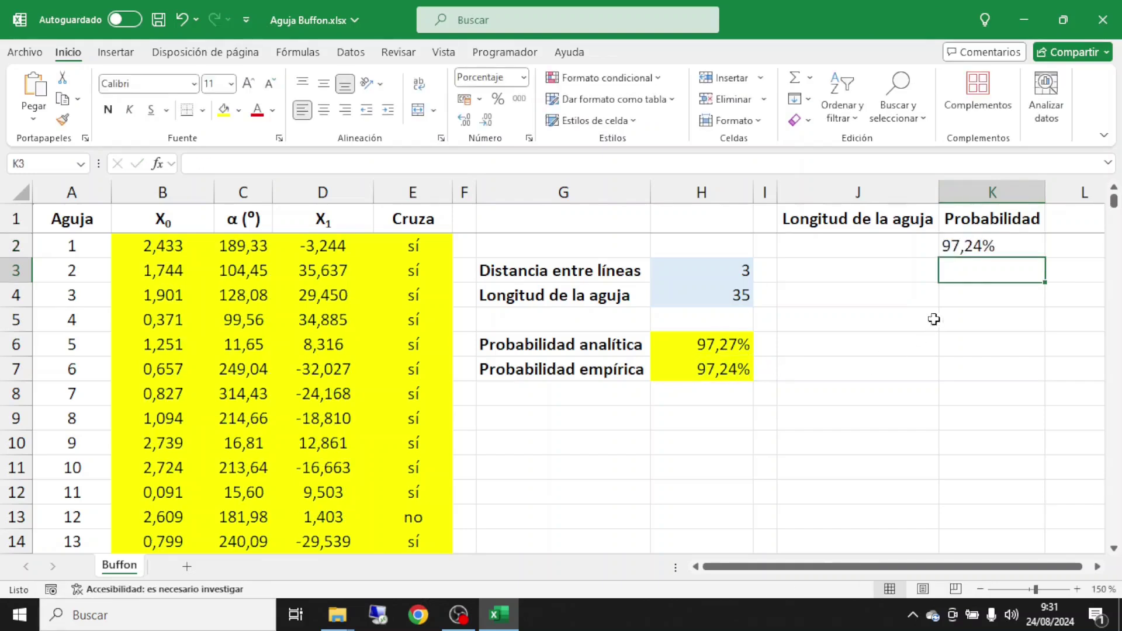
left_click(966, 247)
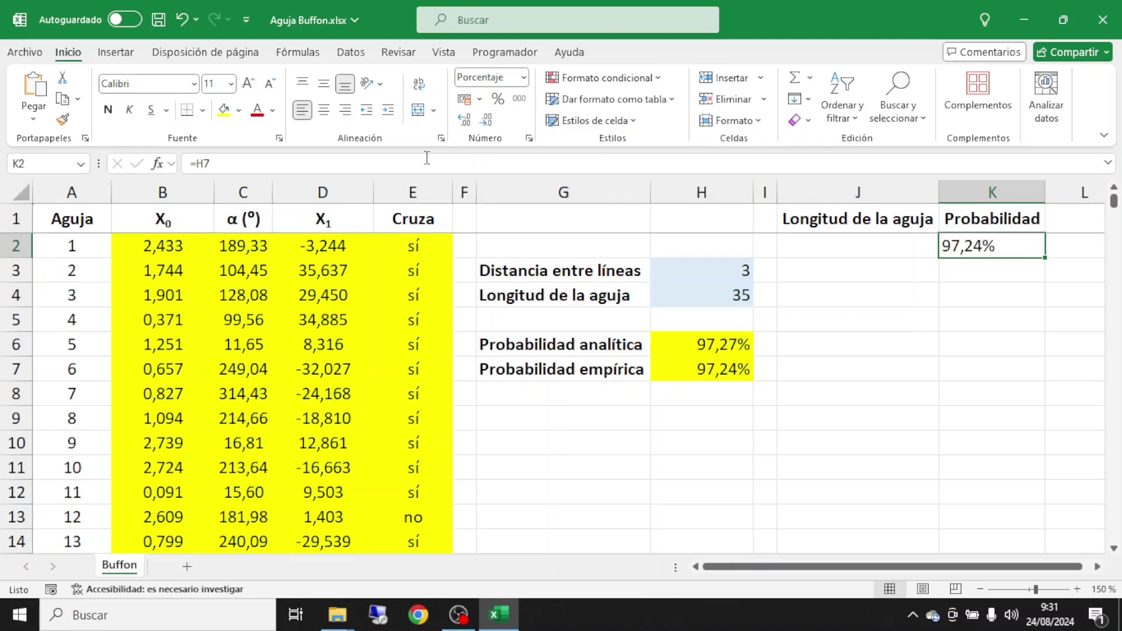
left_click(321, 110)
left_click(223, 109)
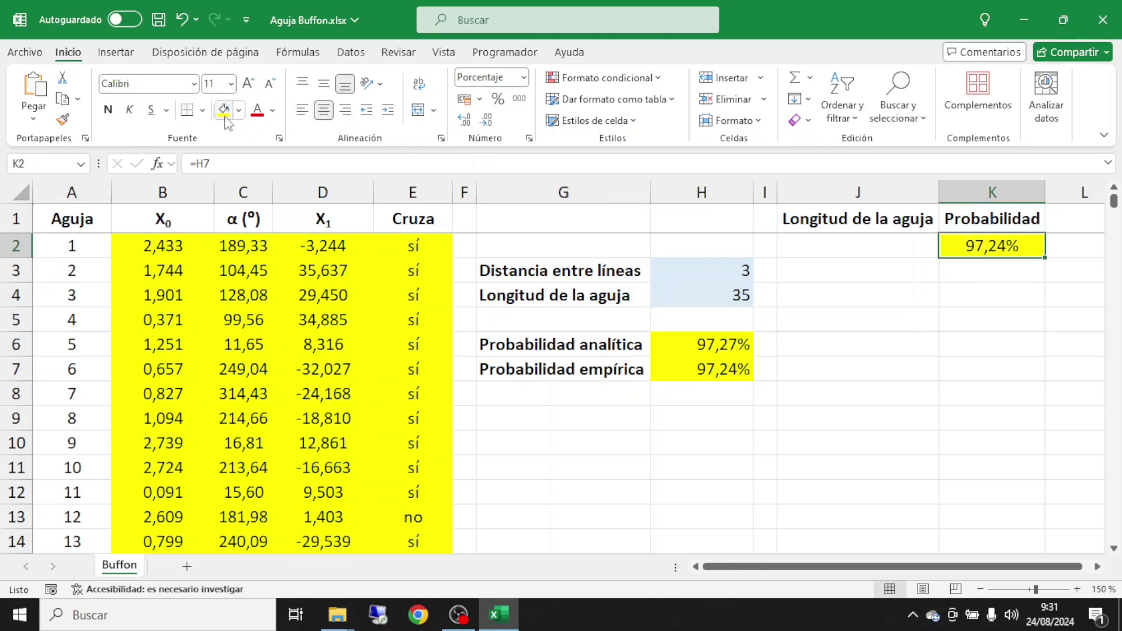
Enter the formula =H$3/5*(FILAS(J$3:J3)-1) in cell J3 for the first needle length of the series.
left_click(808, 270)
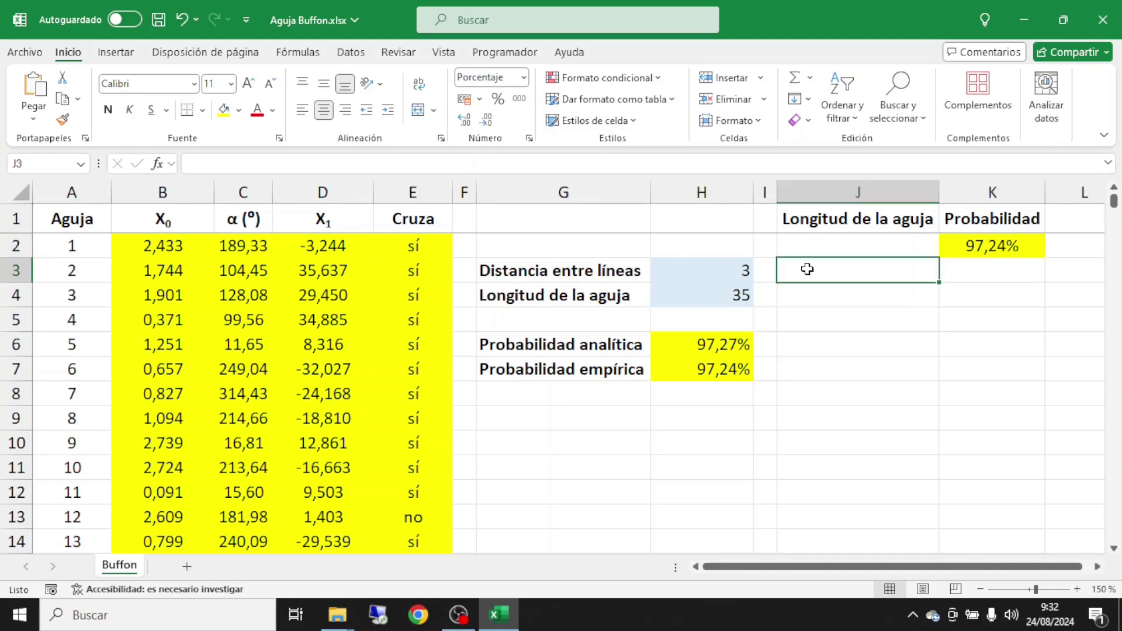
key("F2")
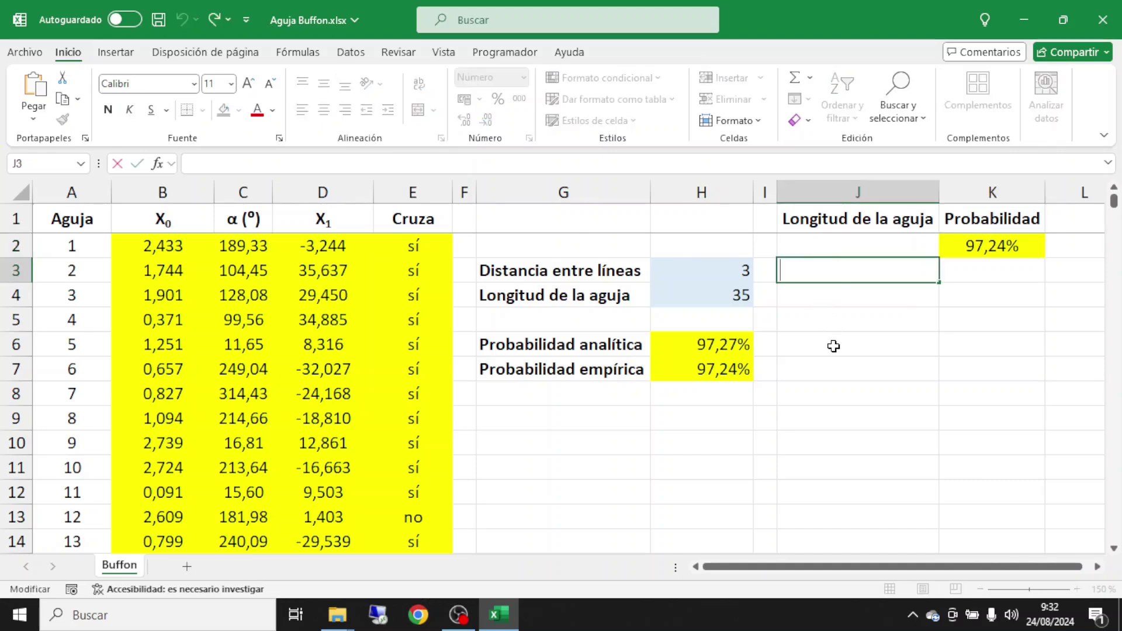
type("=")
left_click(710, 264)
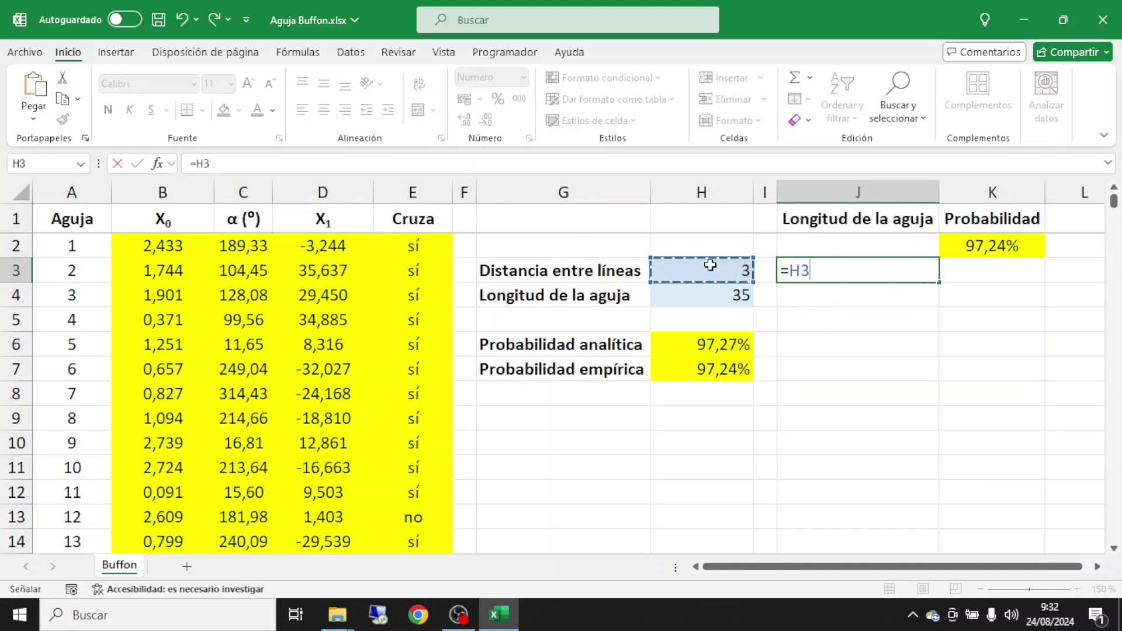
key("F4")
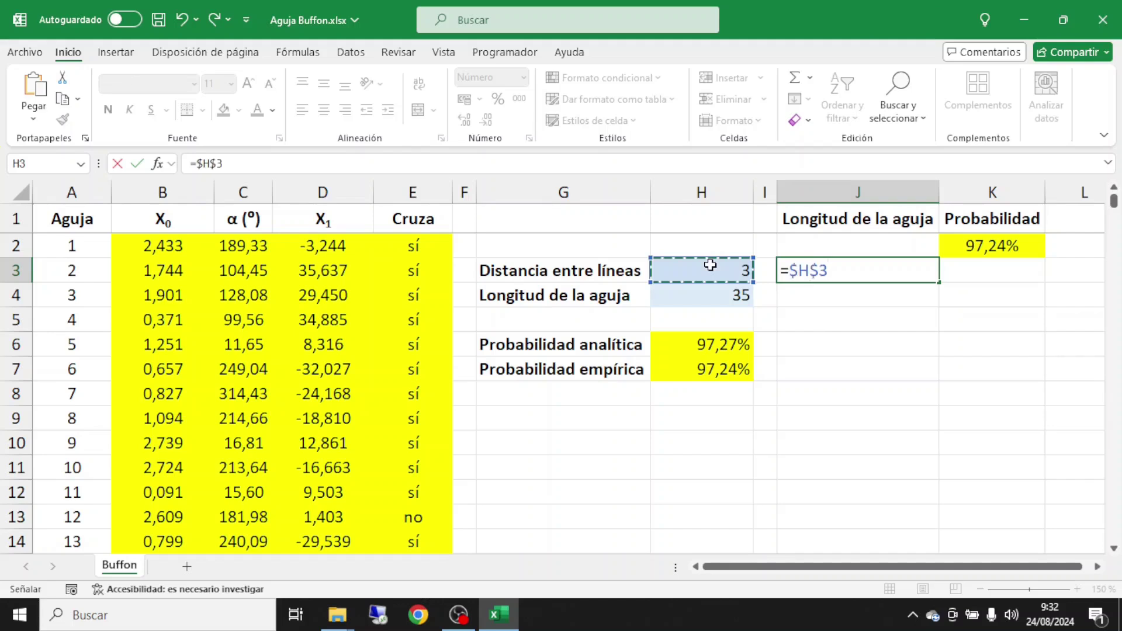
key("F4")
type("/")
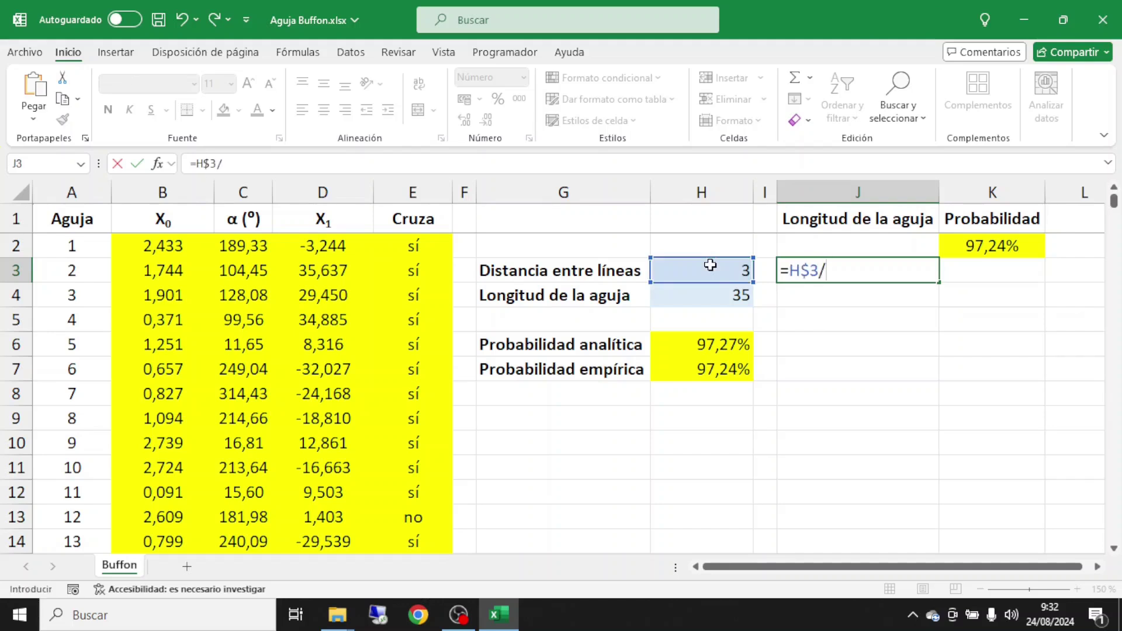
type("5*(FILAS(")
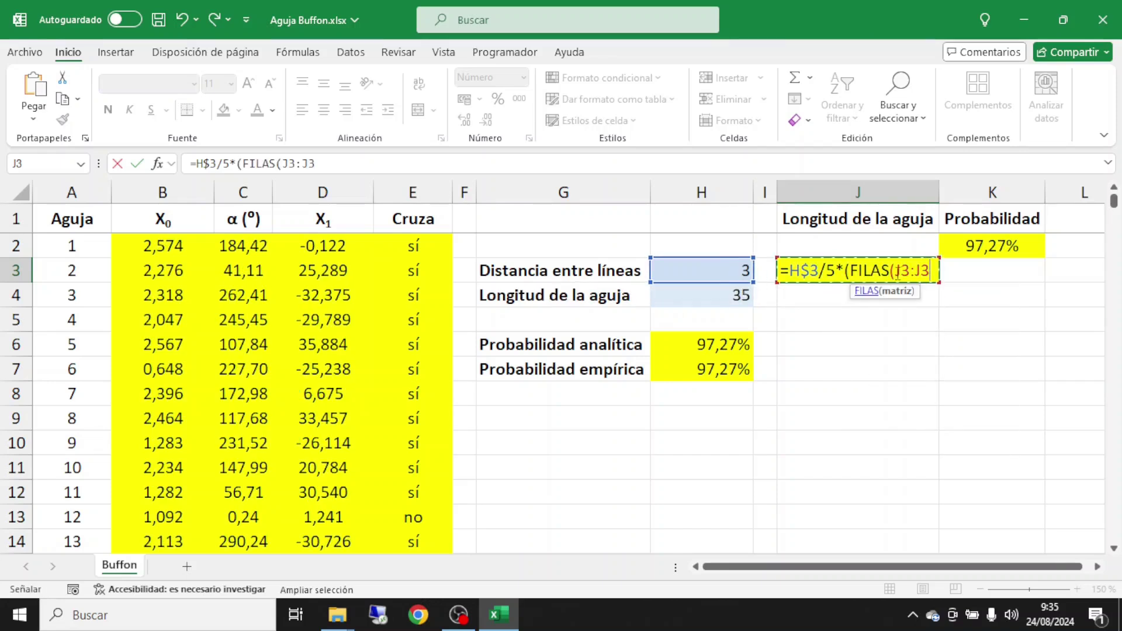
left_click_drag(930, 270, 905, 271)
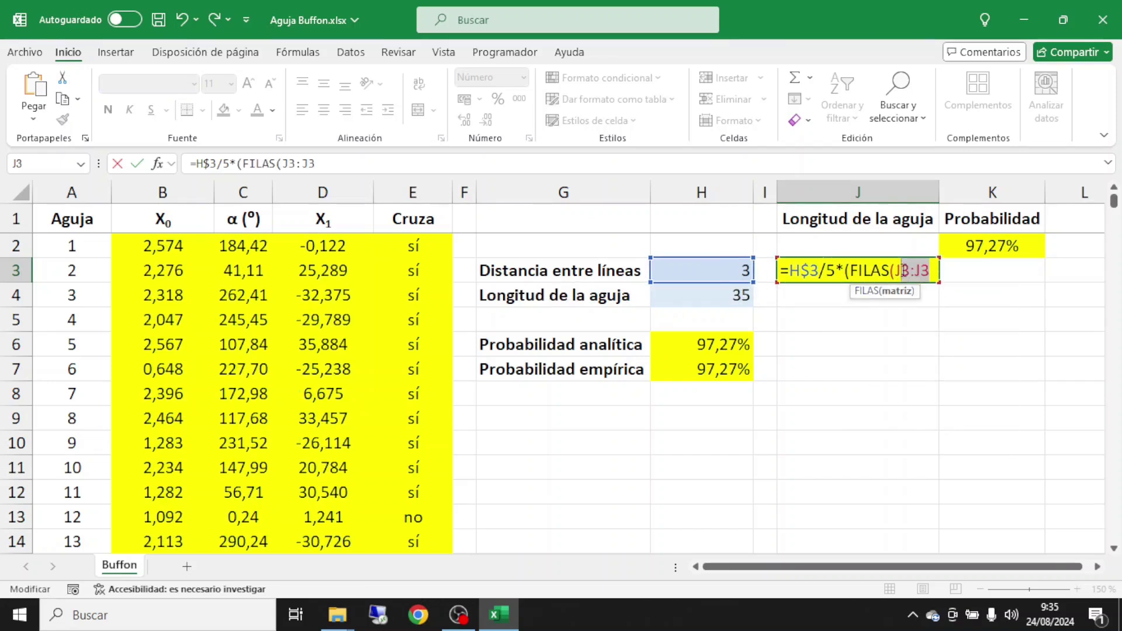
left_click(904, 271)
type("$")
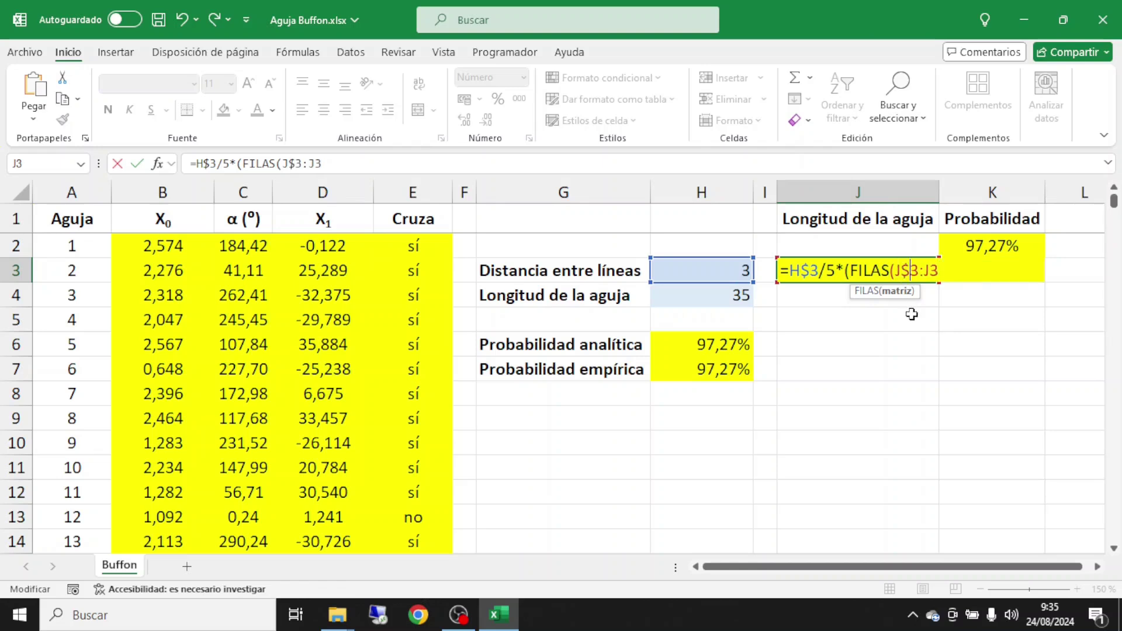
key("End")
type(")-")
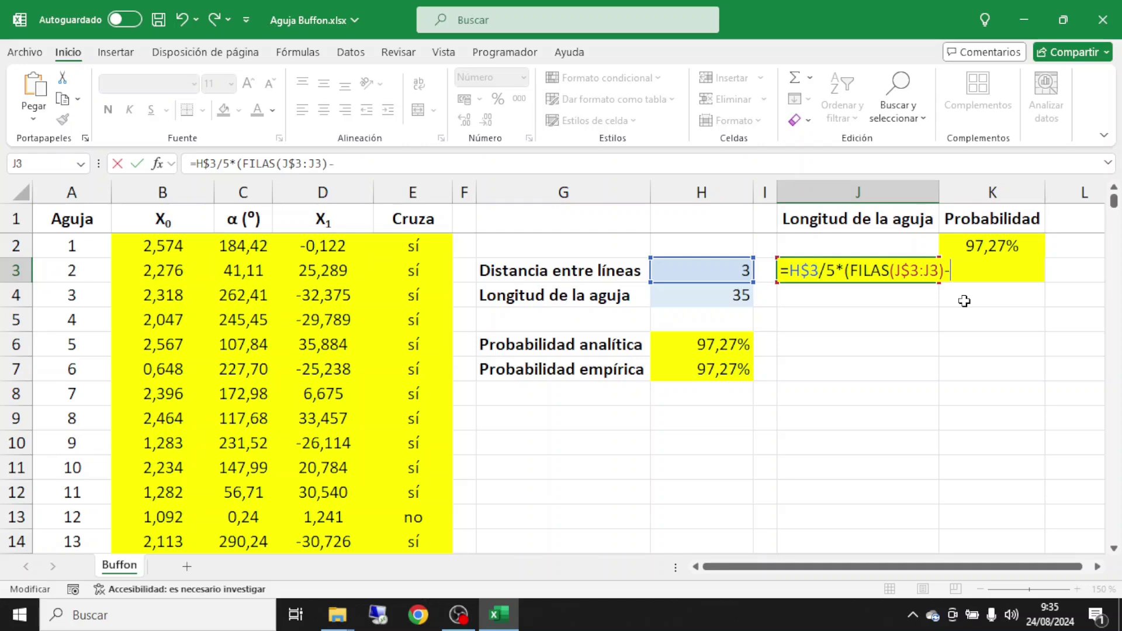
type("1)")
key("Return")
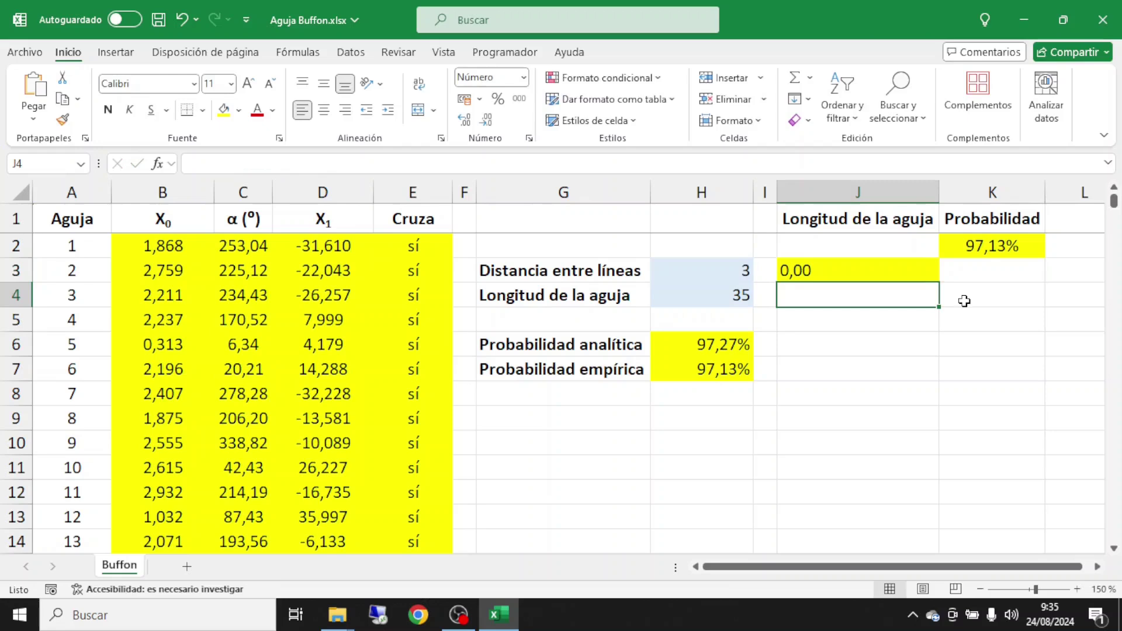
Centre cell J3 and copy its formula down column J through row 128.
left_click(926, 274)
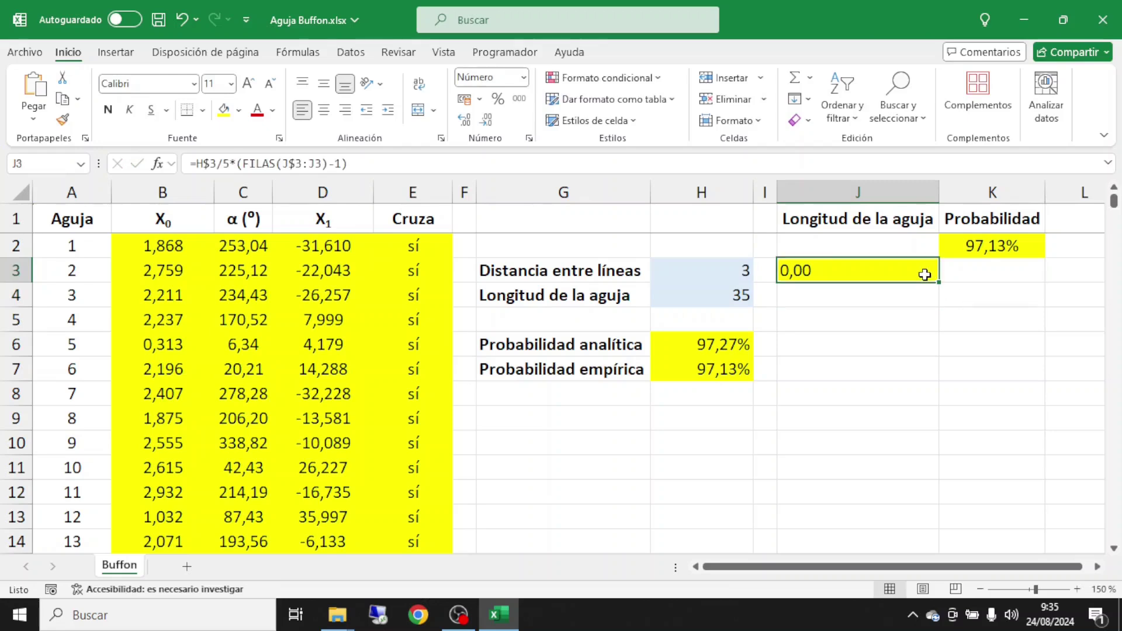
left_click(323, 110)
left_click_drag(941, 284, 935, 460)
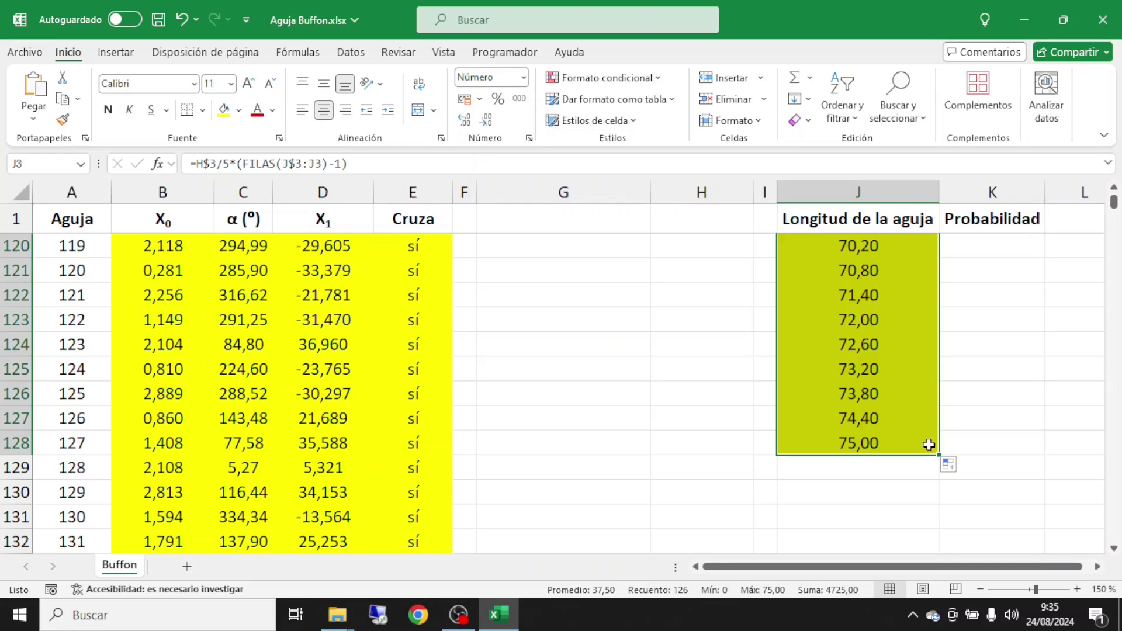
scroll(929, 444, "up", 13)
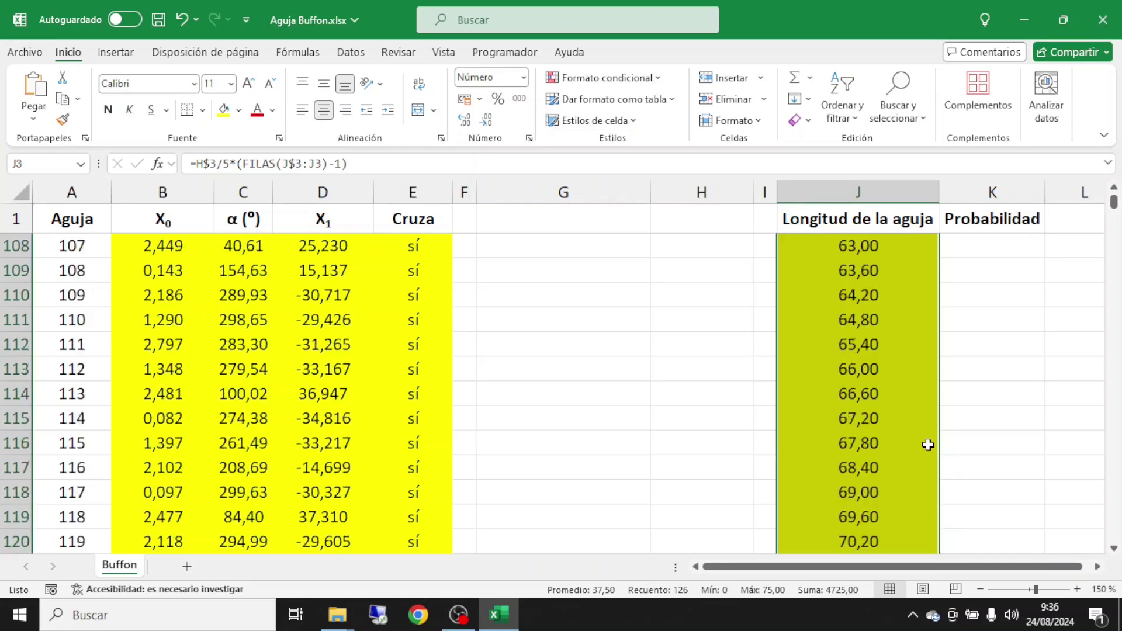
scroll(929, 445, "up", 20)
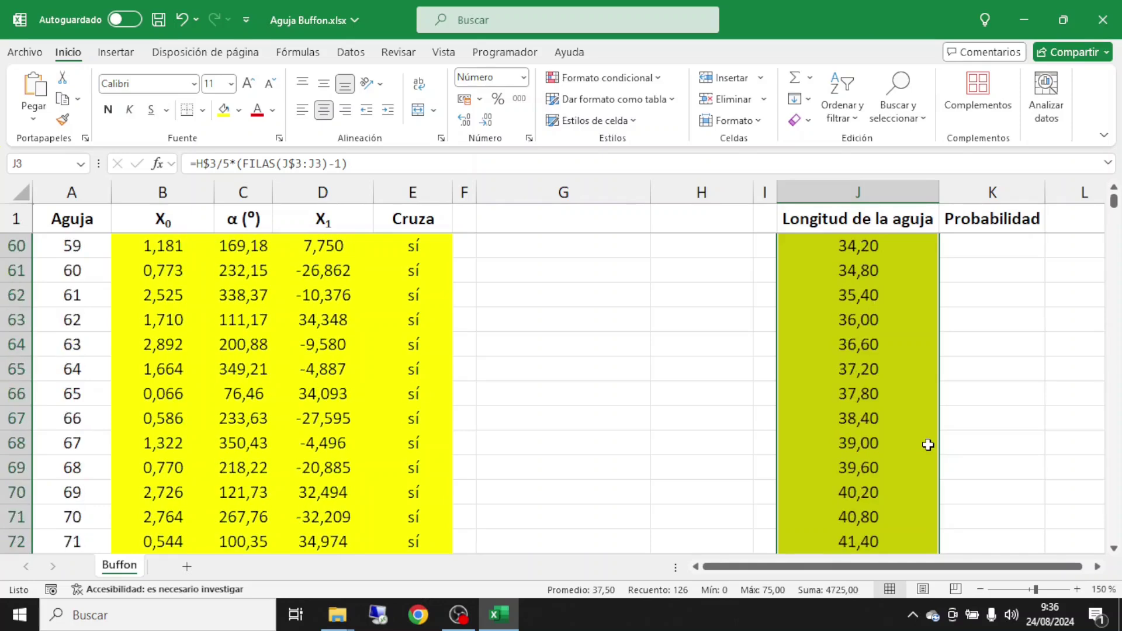
scroll(929, 444, "up", 7)
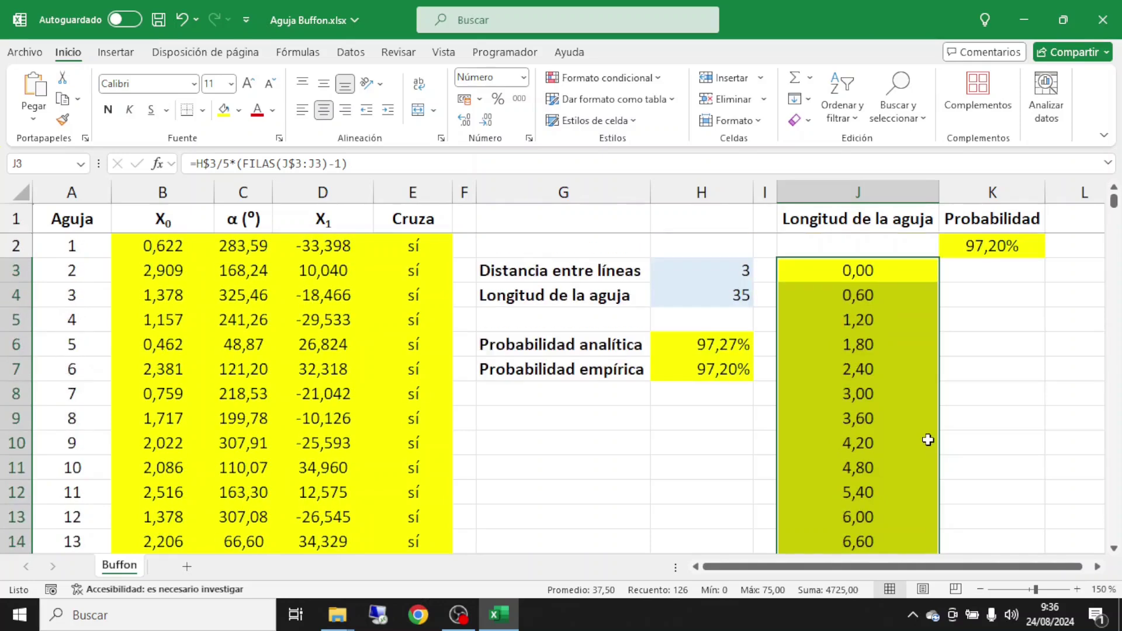
Create a one-variable data table over J2:K128 with H4 as the column input cell.
left_click(968, 274)
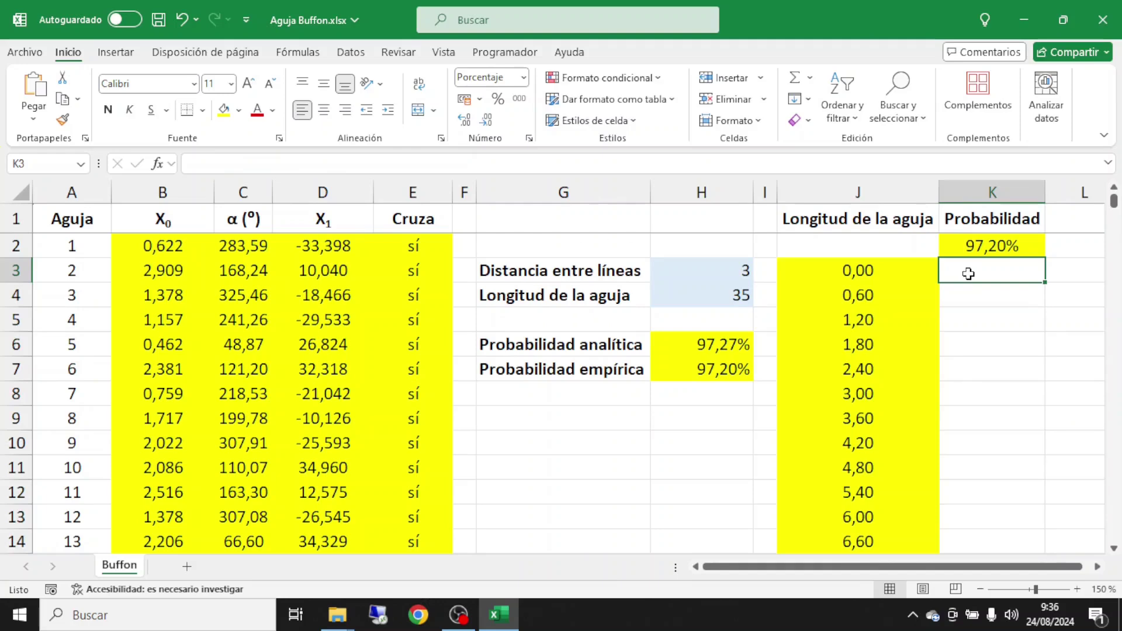
left_click(909, 251)
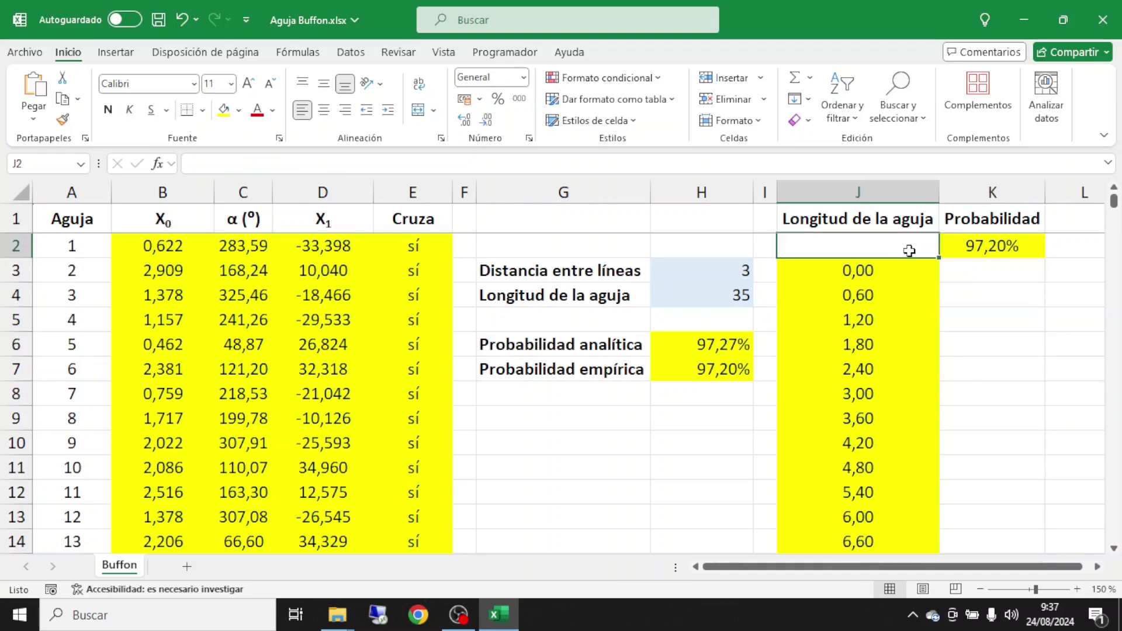
scroll(909, 251, "down", 20)
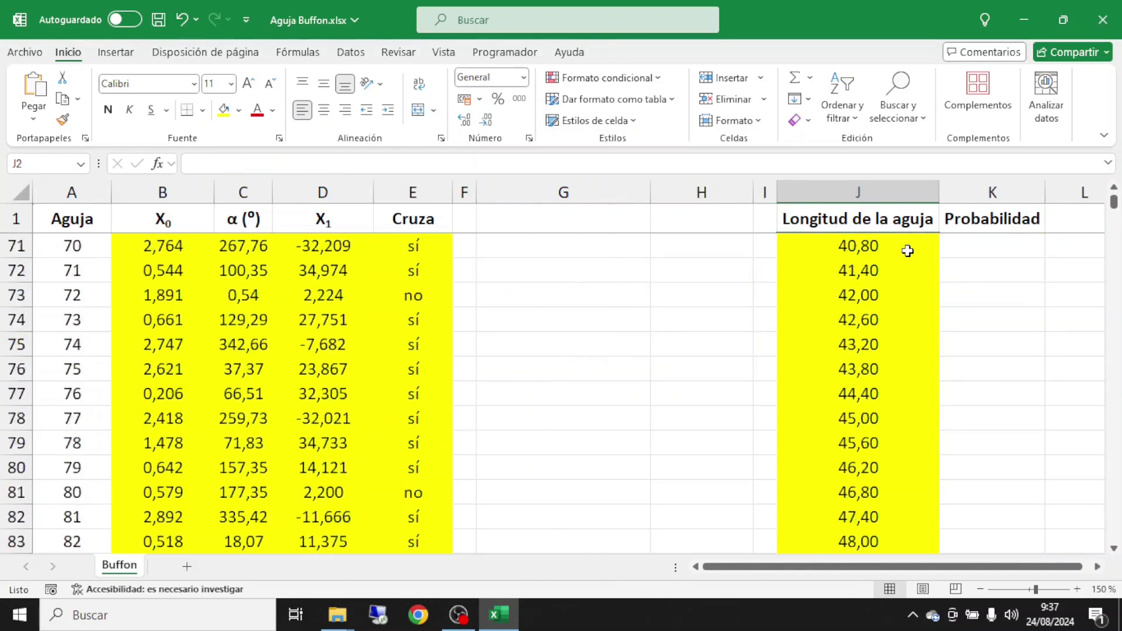
scroll(907, 250, "down", 11)
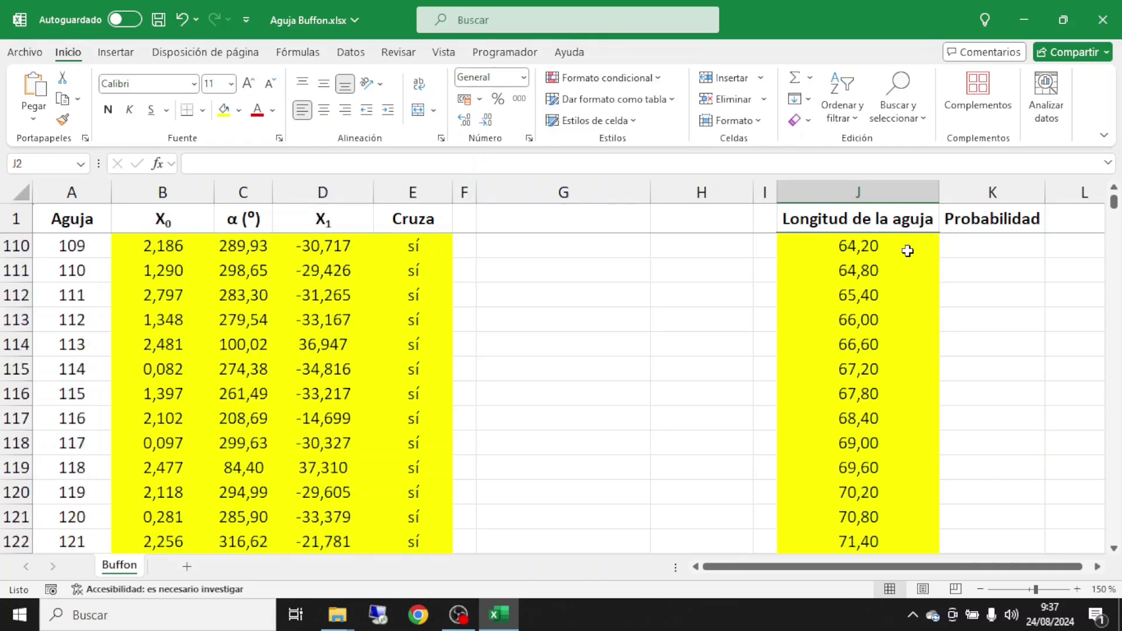
left_click(1000, 320, "shift")
scroll(1001, 320, "up", 20)
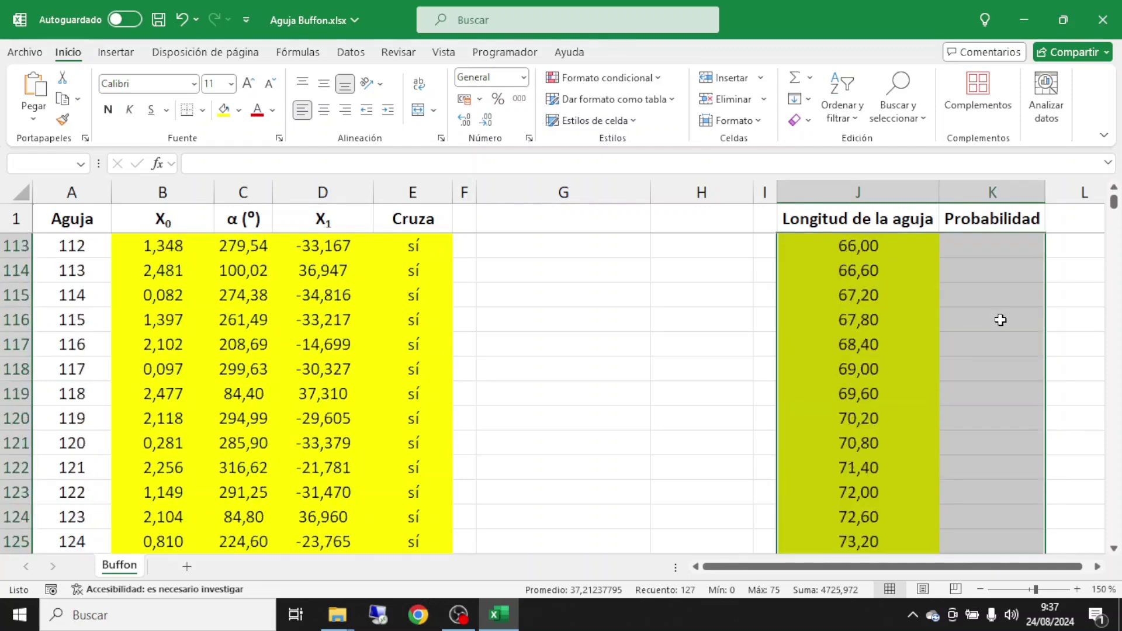
scroll(1003, 319, "up", 17)
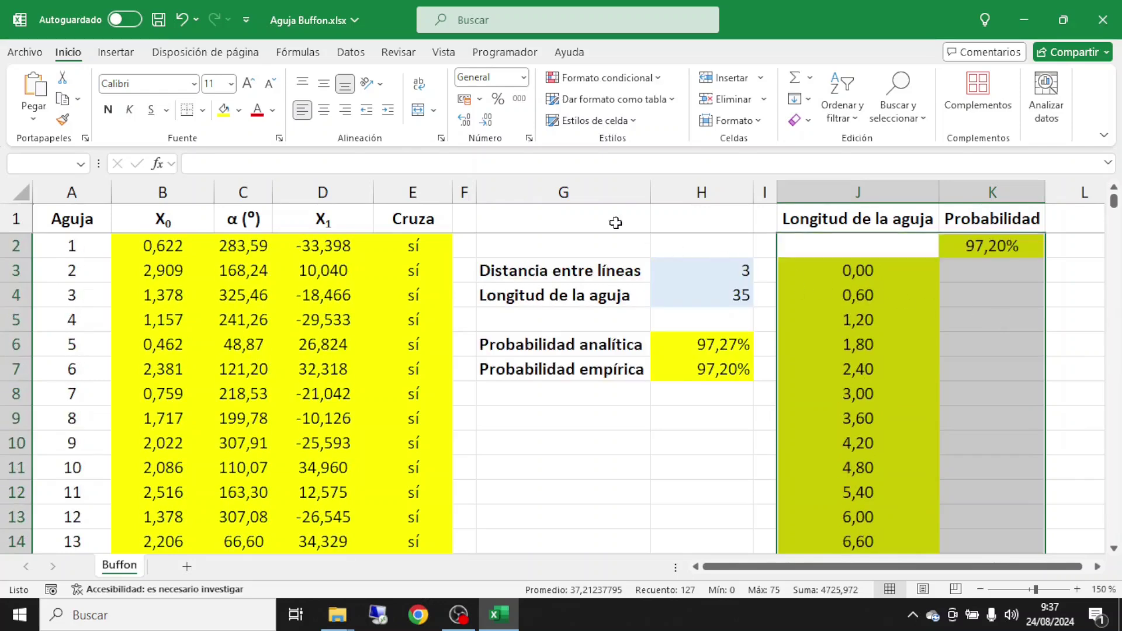
left_click(351, 58)
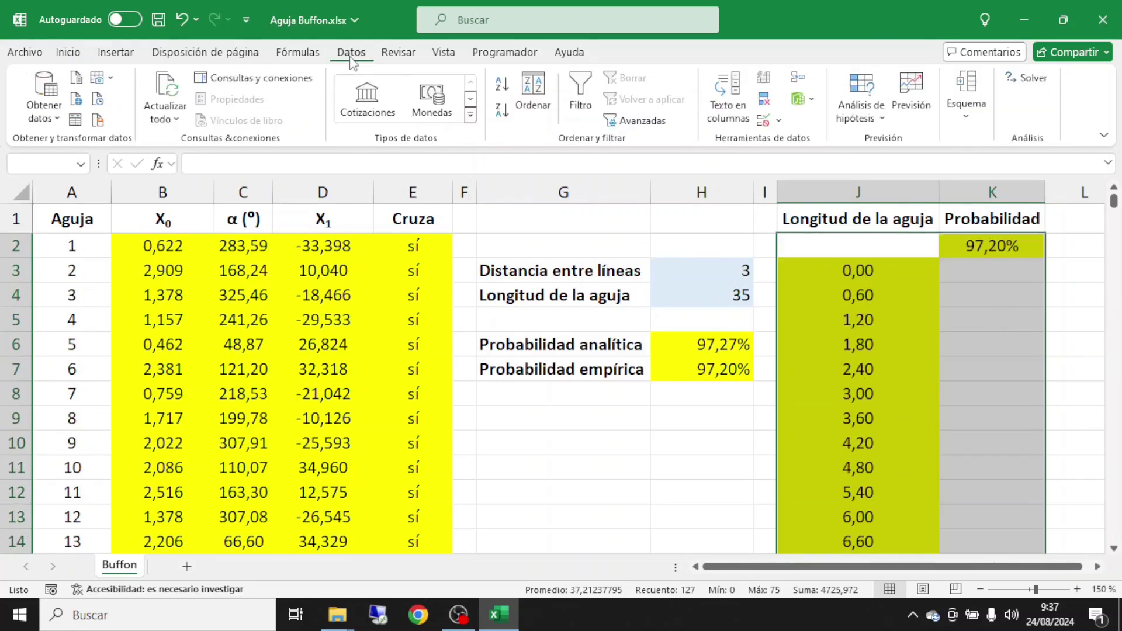
left_click(881, 119)
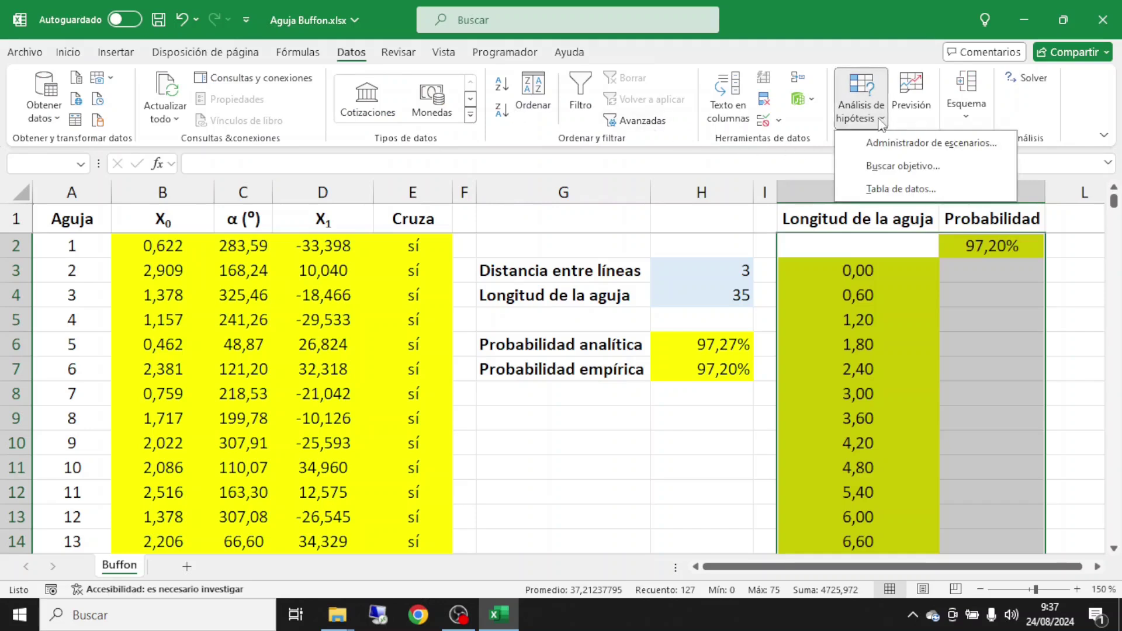
left_click(881, 189)
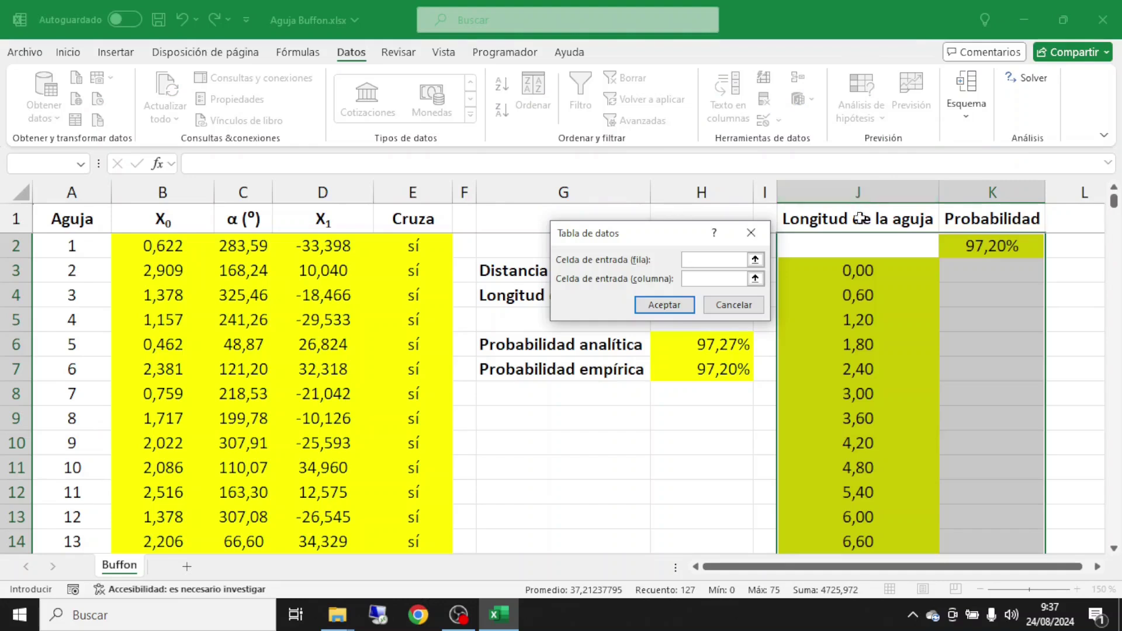
left_click(734, 277)
left_click_drag(646, 244, 636, 359)
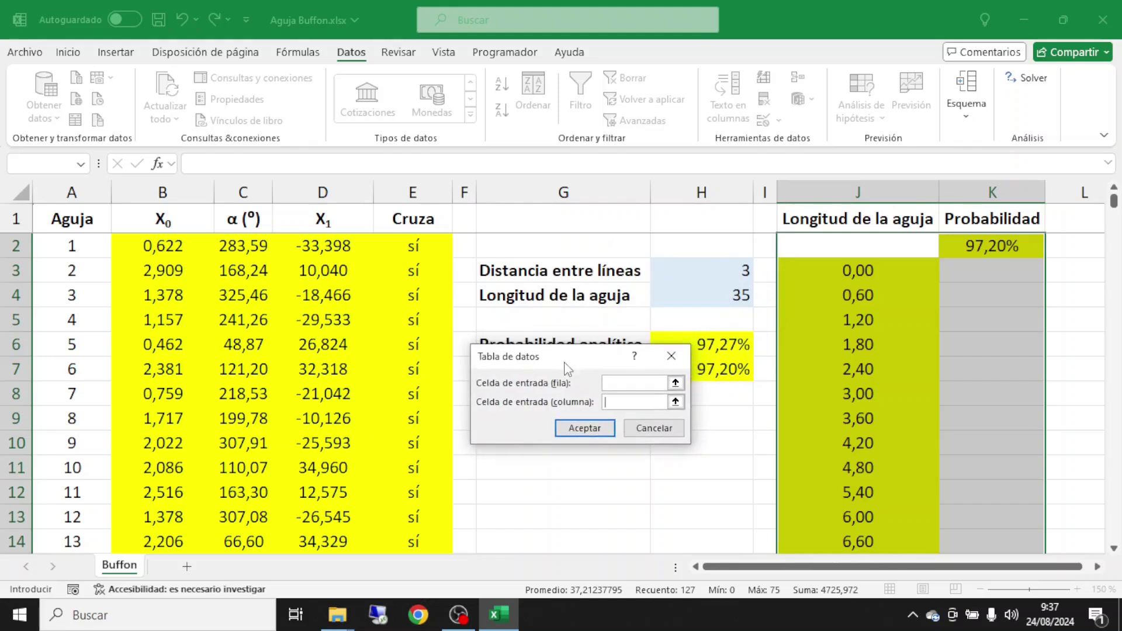
left_click(712, 295)
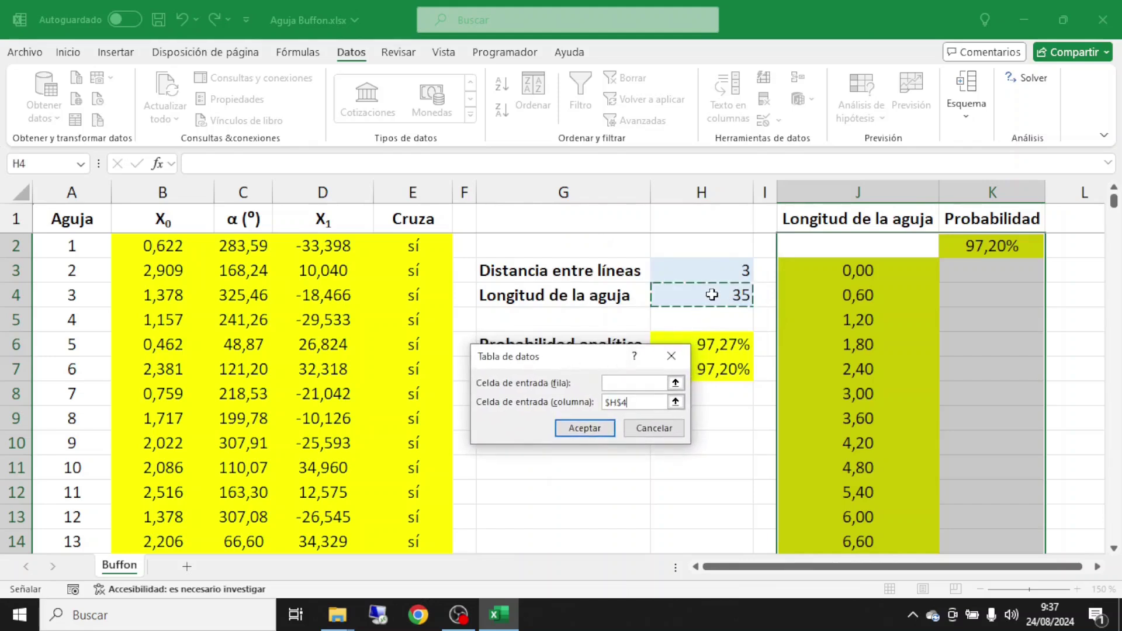
left_click(571, 430)
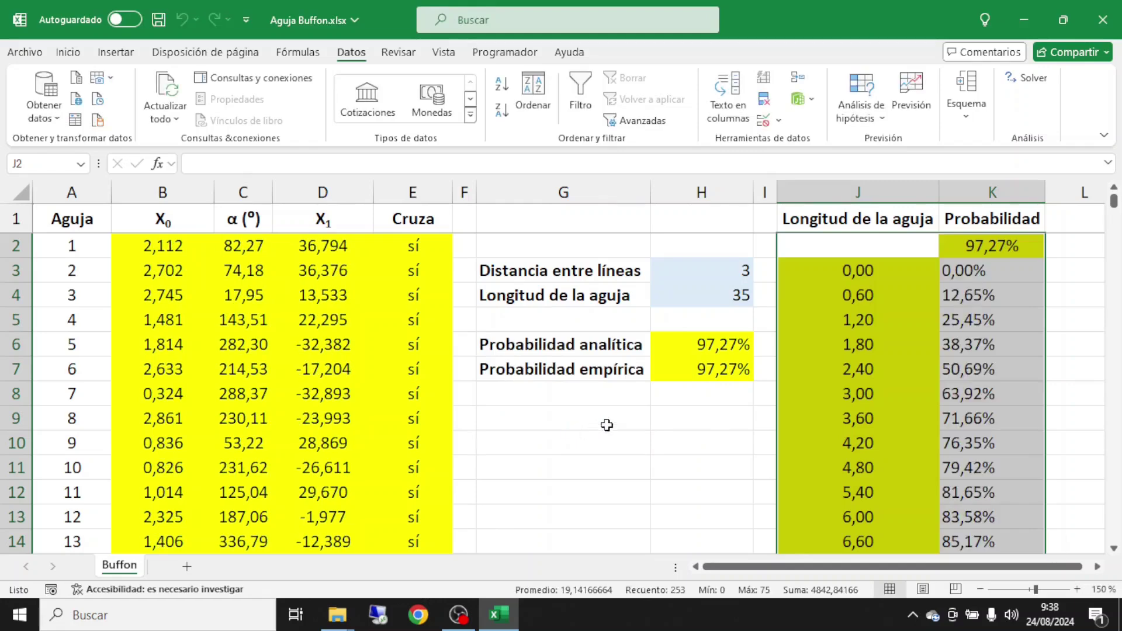
Give the data table results in K3:K128 a yellow fill and centre them.
left_click(954, 271)
key("ctrl+shift+Down")
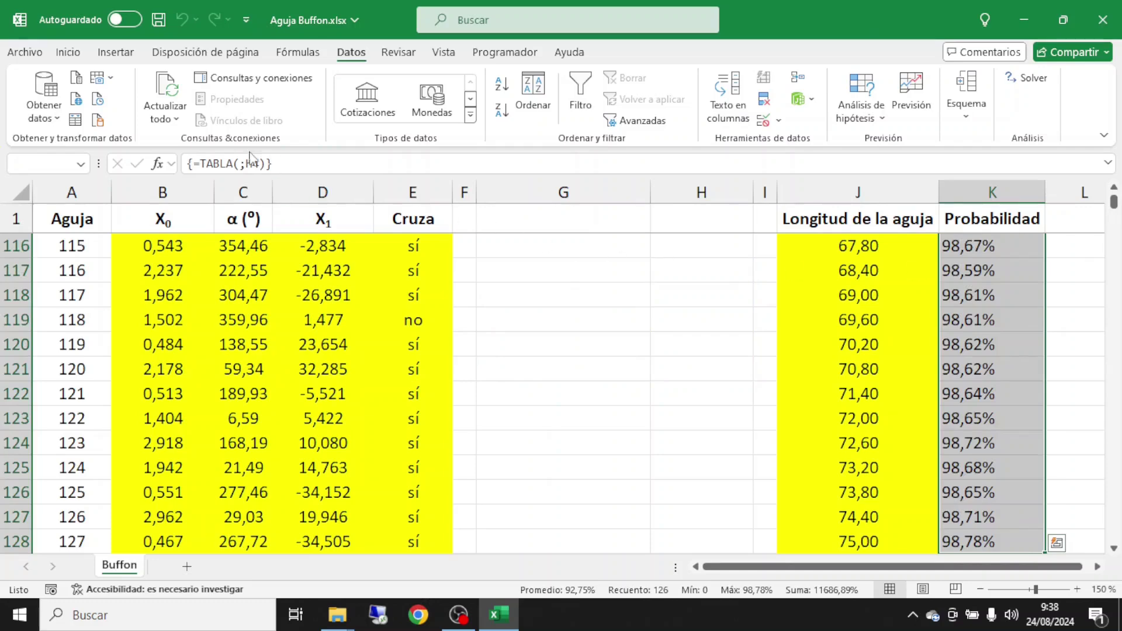
left_click(69, 54)
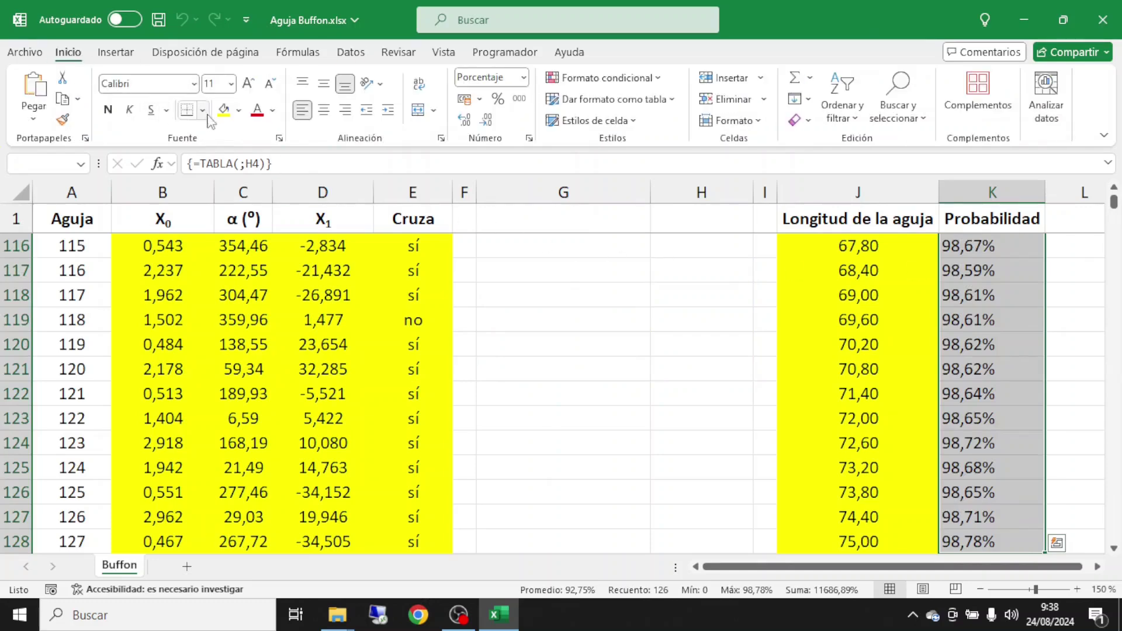
left_click(225, 114)
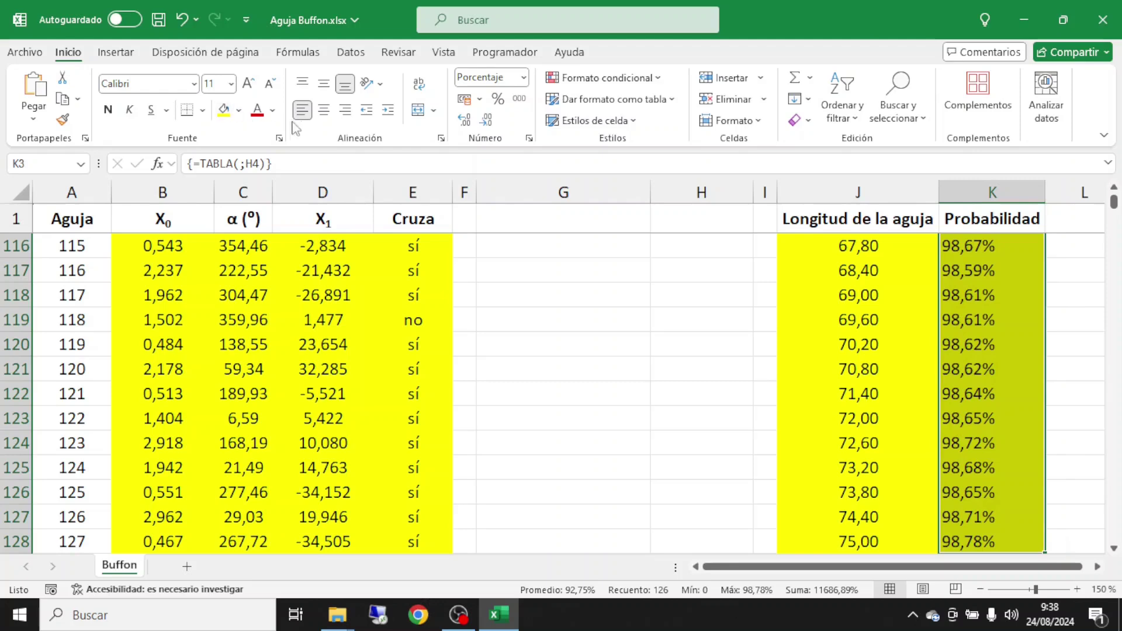
left_click(324, 110)
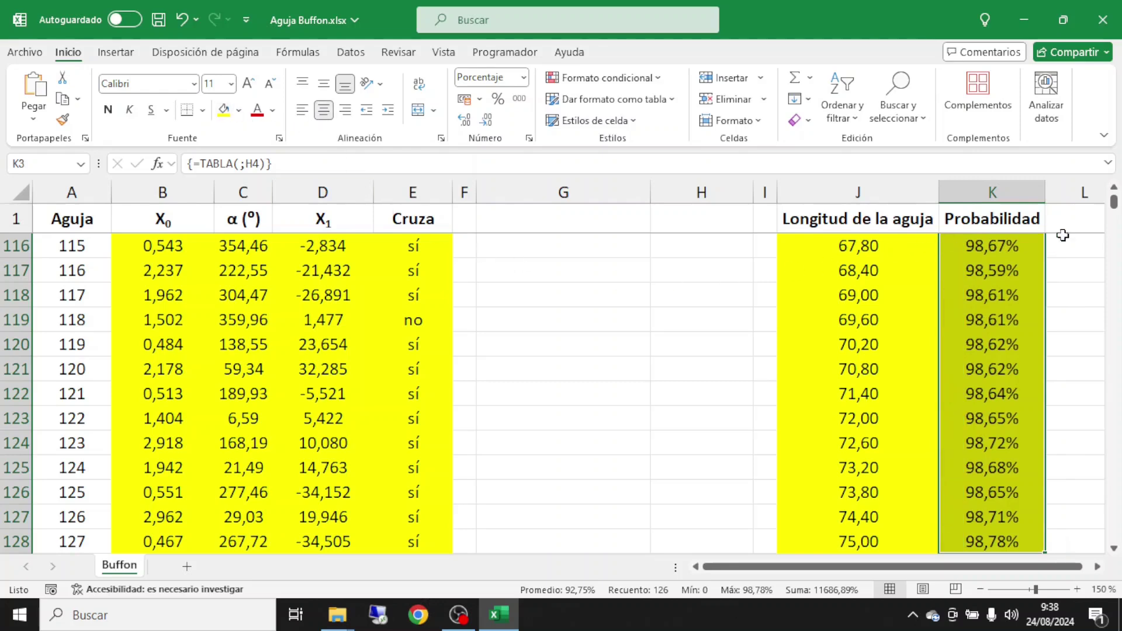
left_click_drag(1113, 205, 1117, 186)
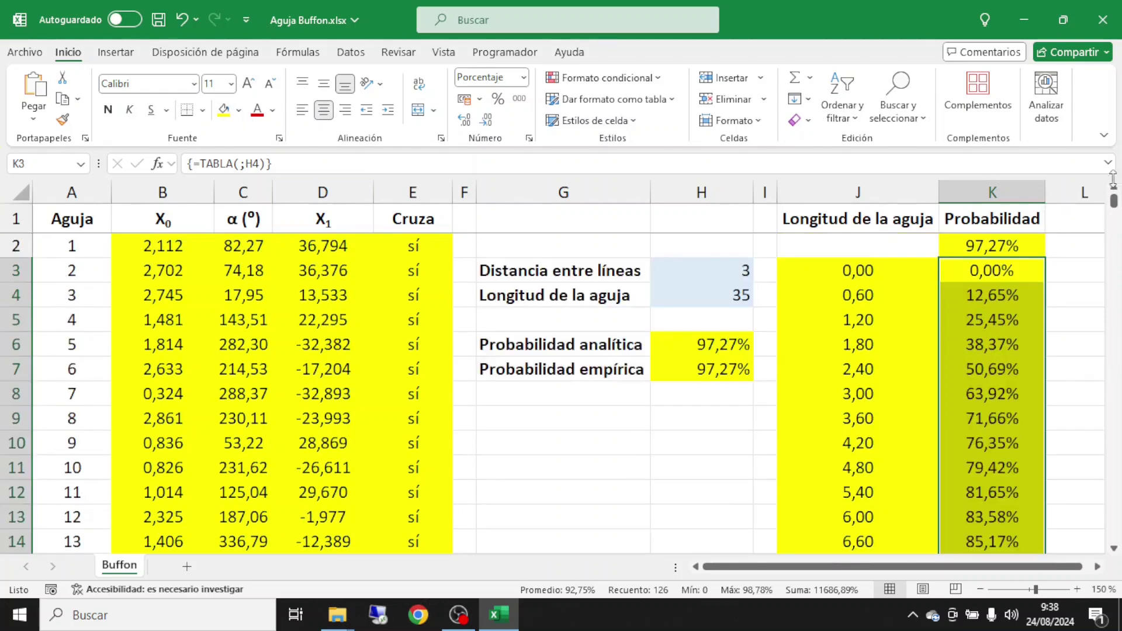
Examine how the probabilities in column K vary with needle length, around length 3,00 and for longer needles.
left_click(1015, 268)
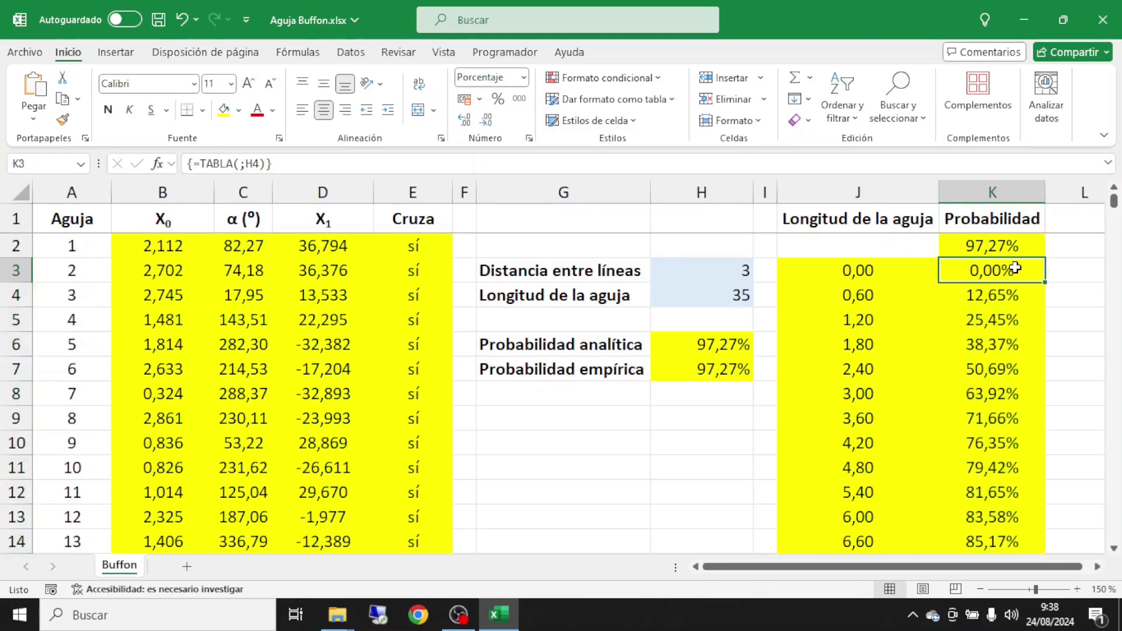
left_click(1024, 396)
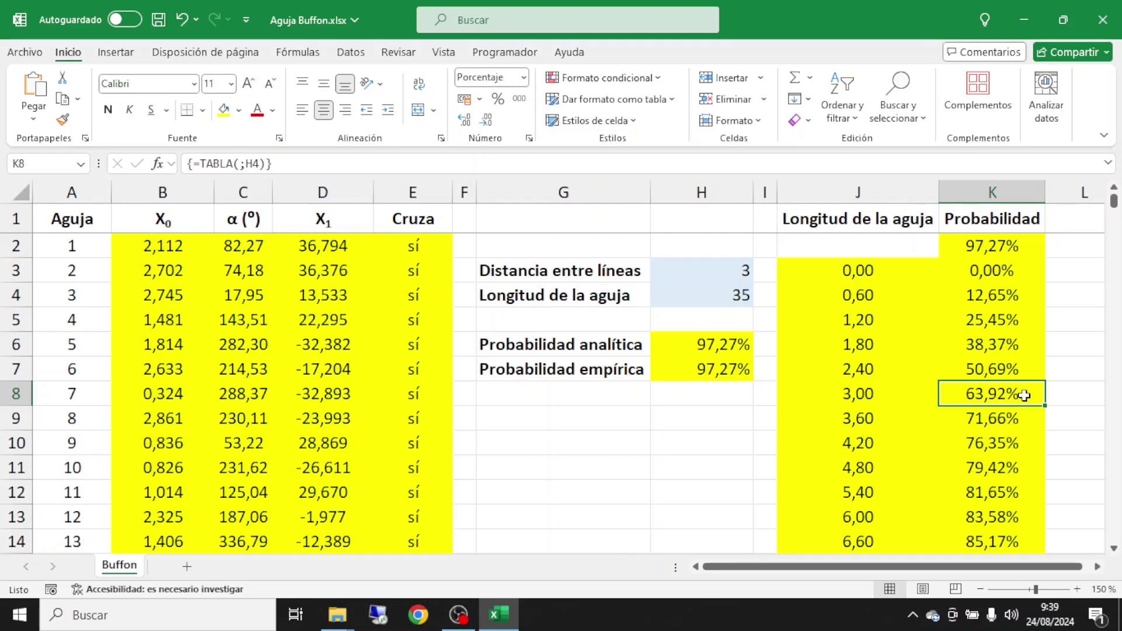
left_click(1013, 268)
left_click_drag(1013, 268, 1029, 564)
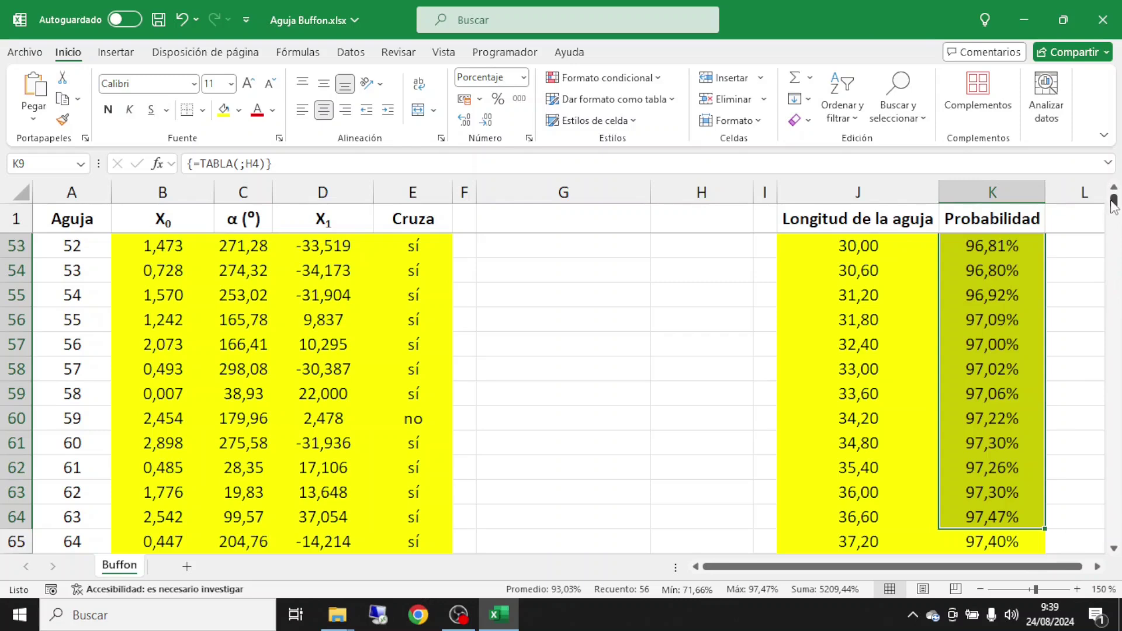
left_click_drag(1113, 201, 1114, 194)
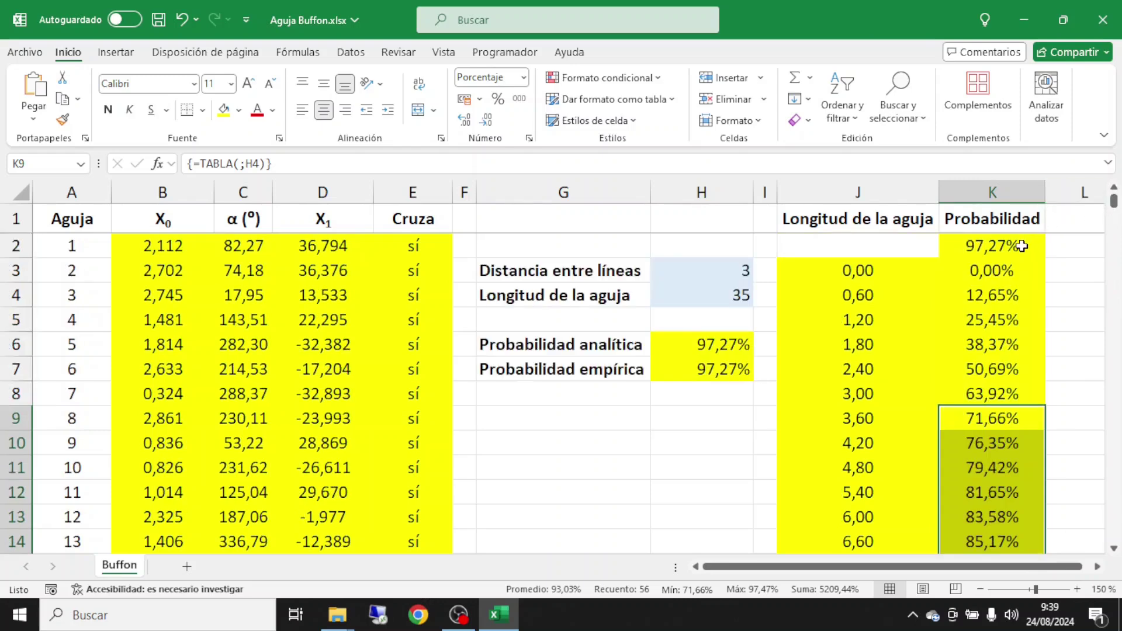
left_click(1020, 246)
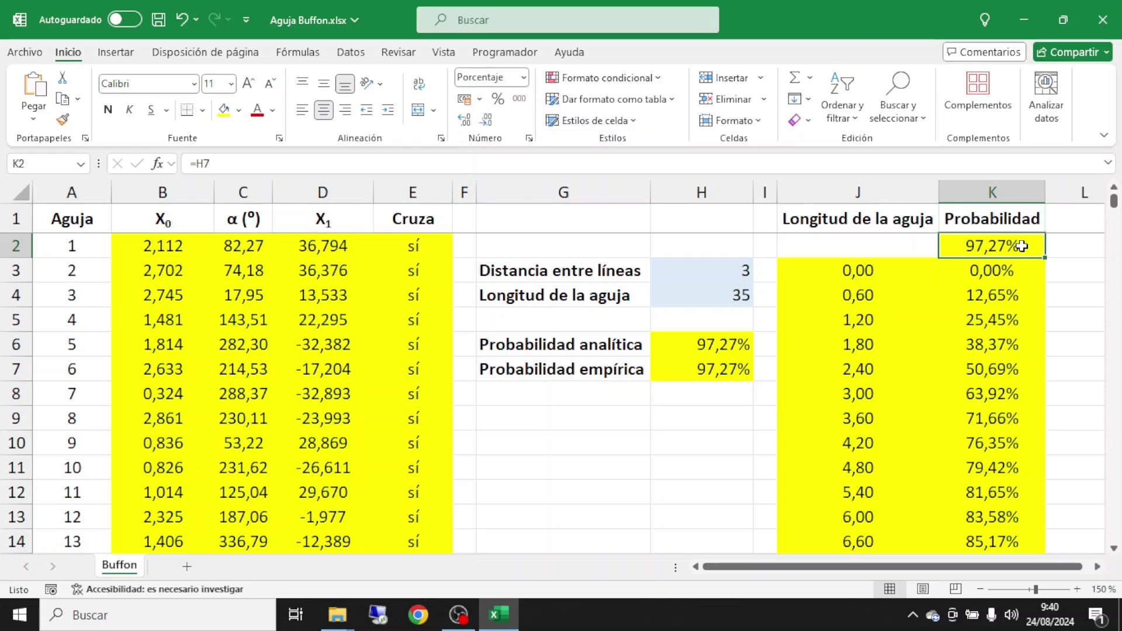
Insert an empty smooth-line scatter chart without markers and place it beside the table, enlarged to span about columns L to X, rows 2 to 21.
left_click(1097, 567)
left_click(1097, 567)
left_click(1098, 567)
left_click(1098, 566)
left_click(1098, 566)
left_click(1098, 567)
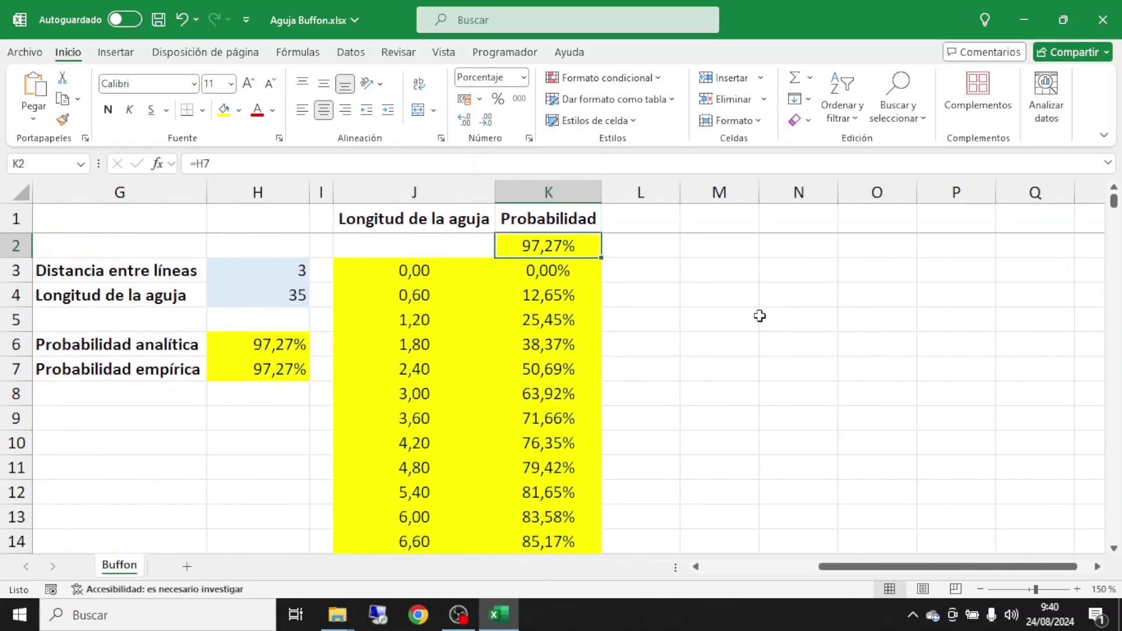
left_click(706, 218)
scroll(706, 218, "down", 5)
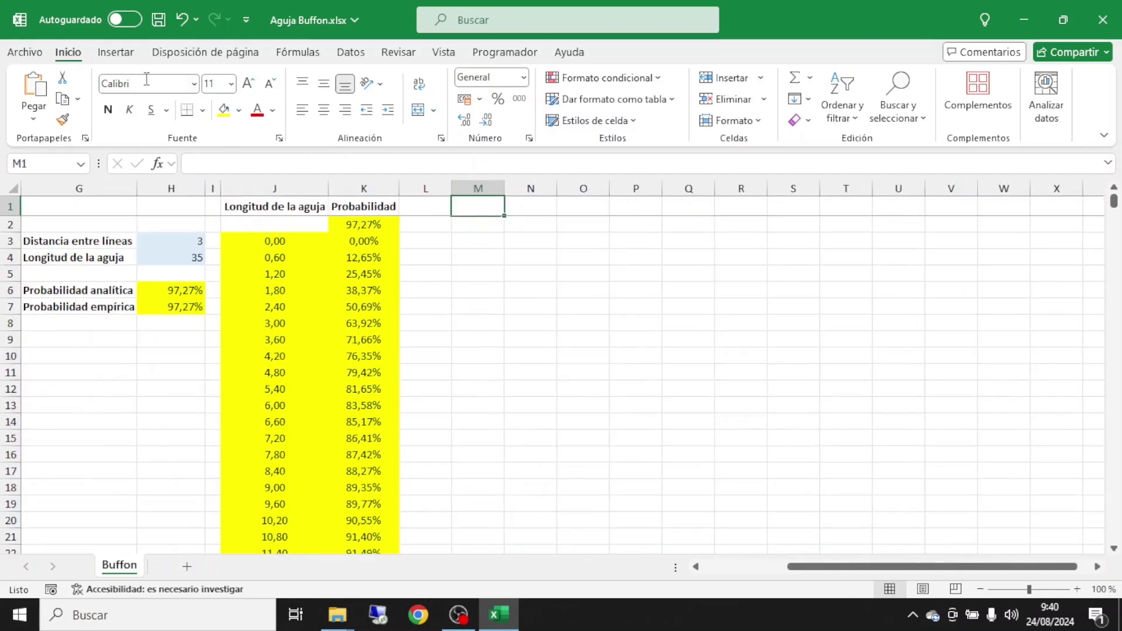
left_click(116, 54)
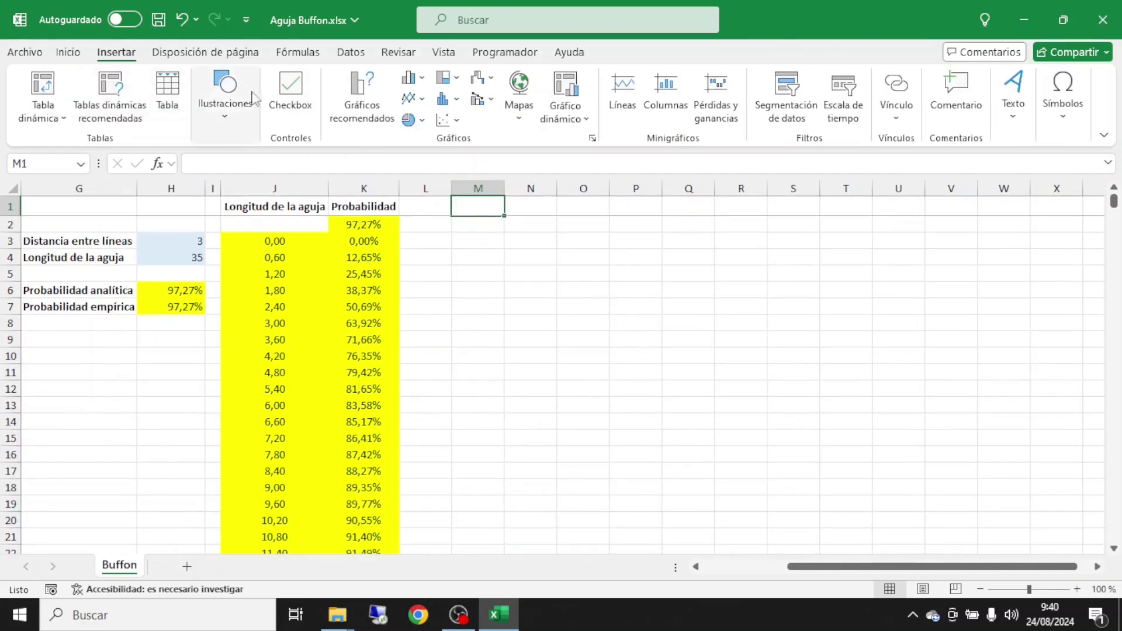
left_click(457, 122)
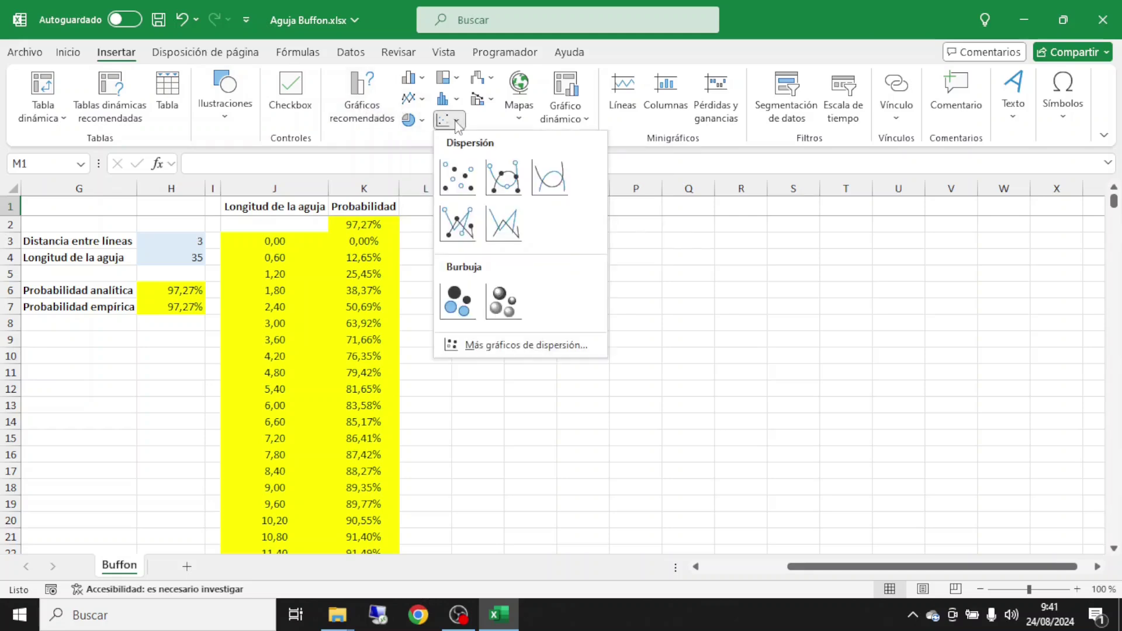
left_click(548, 184)
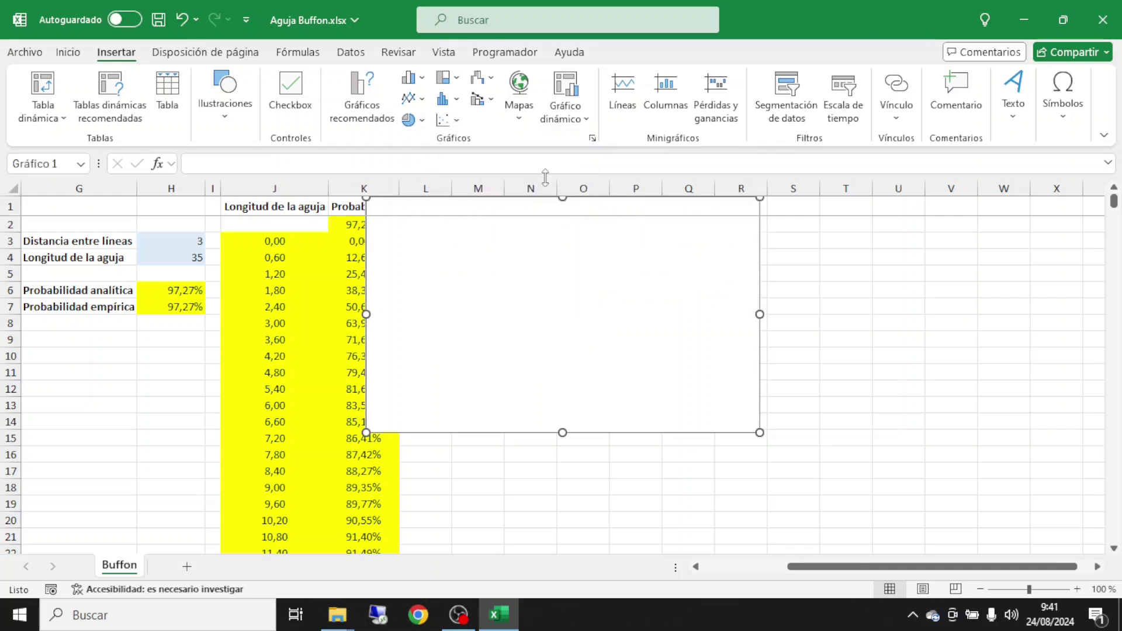
left_click_drag(563, 287, 609, 314)
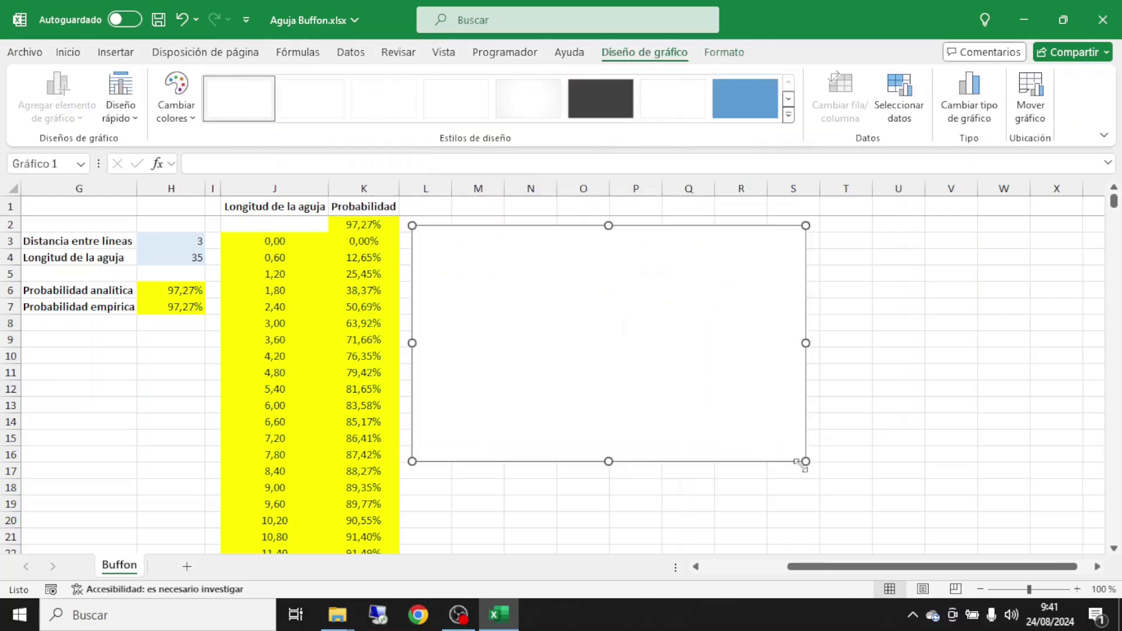
left_click_drag(806, 461, 1054, 542)
Add a data series to the empty chart with the needle lengths in J3:J128 as its X values.
right_click(723, 345)
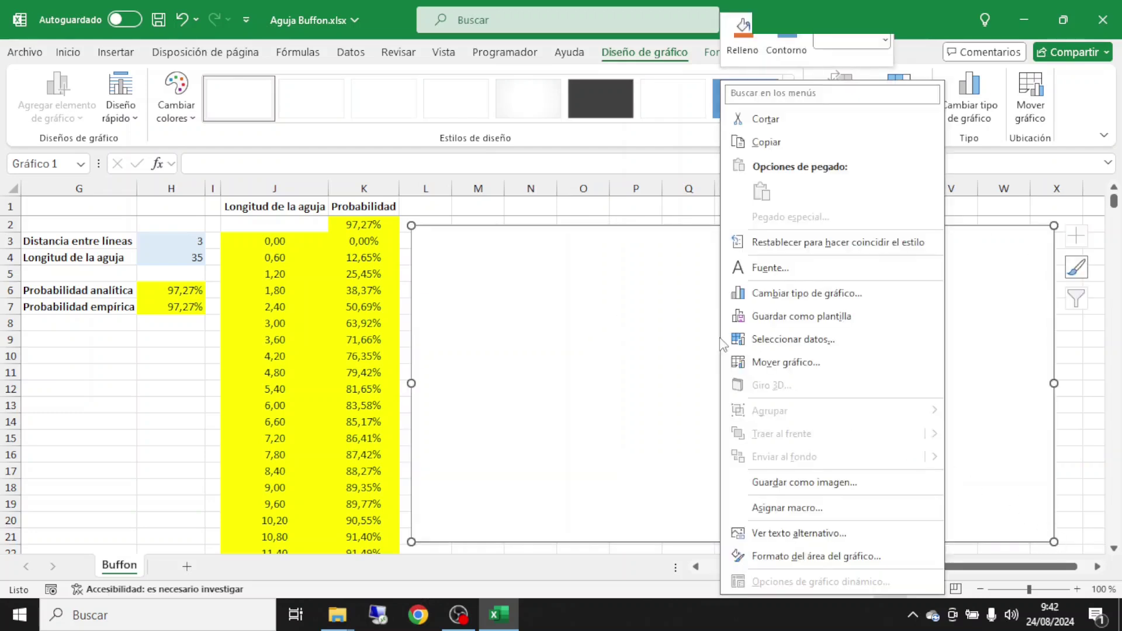
left_click(767, 340)
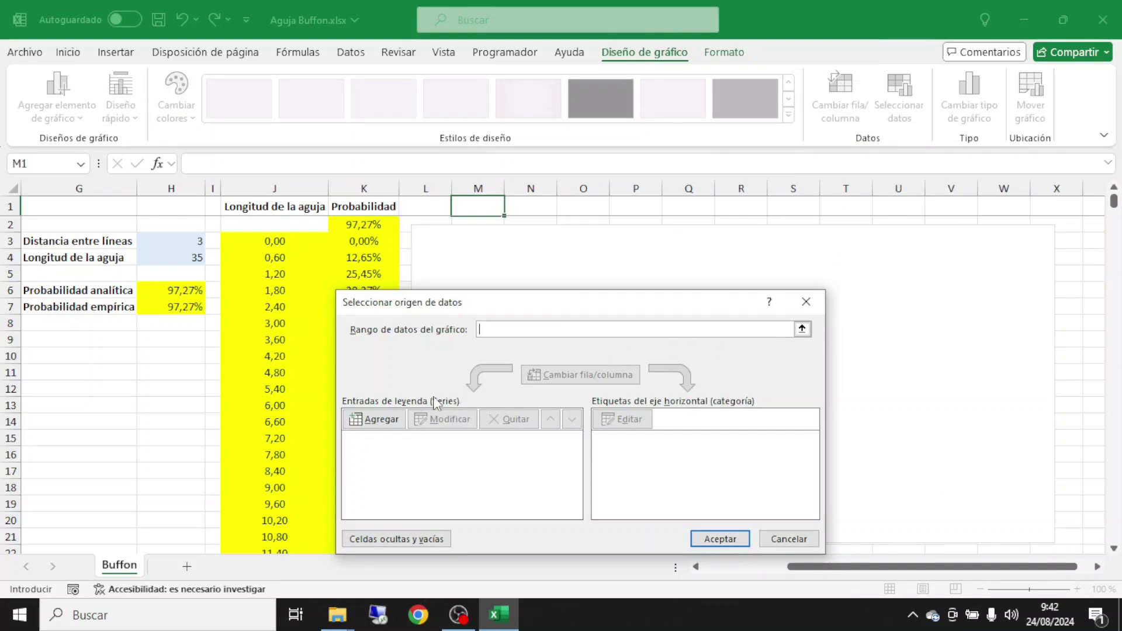
left_click(386, 420)
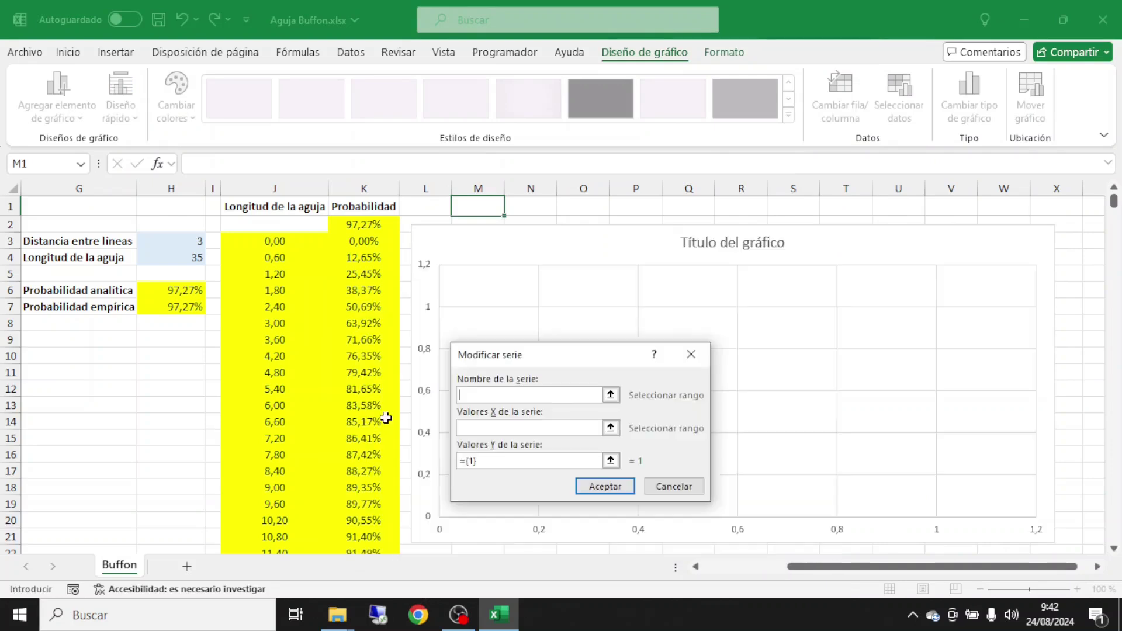
left_click(611, 428)
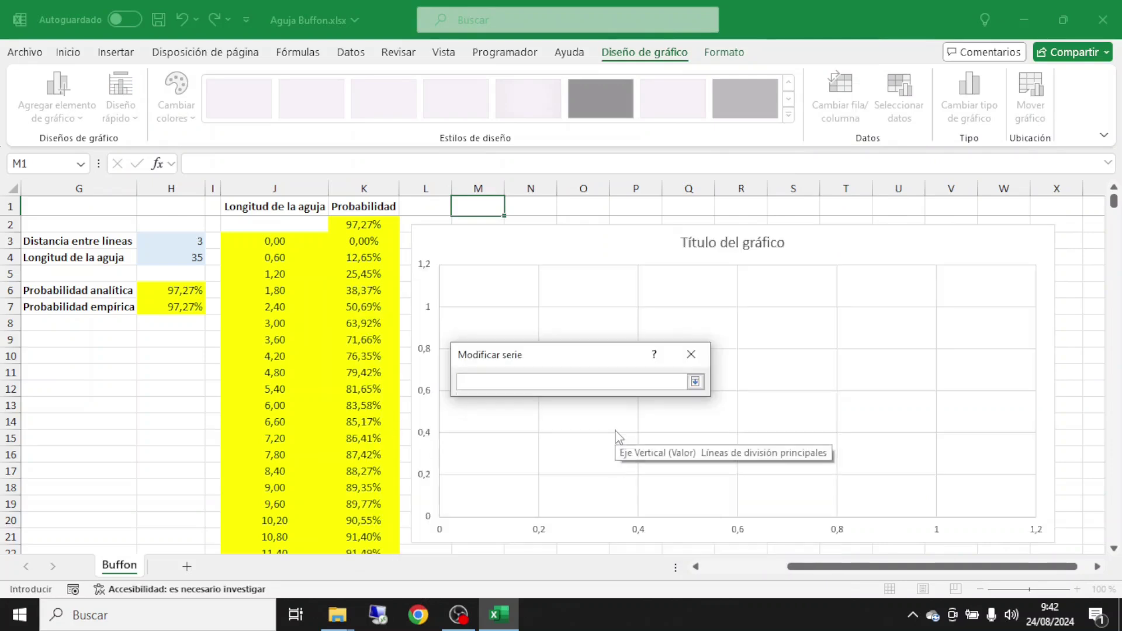
left_click(270, 245)
key("ctrl+shift+Down")
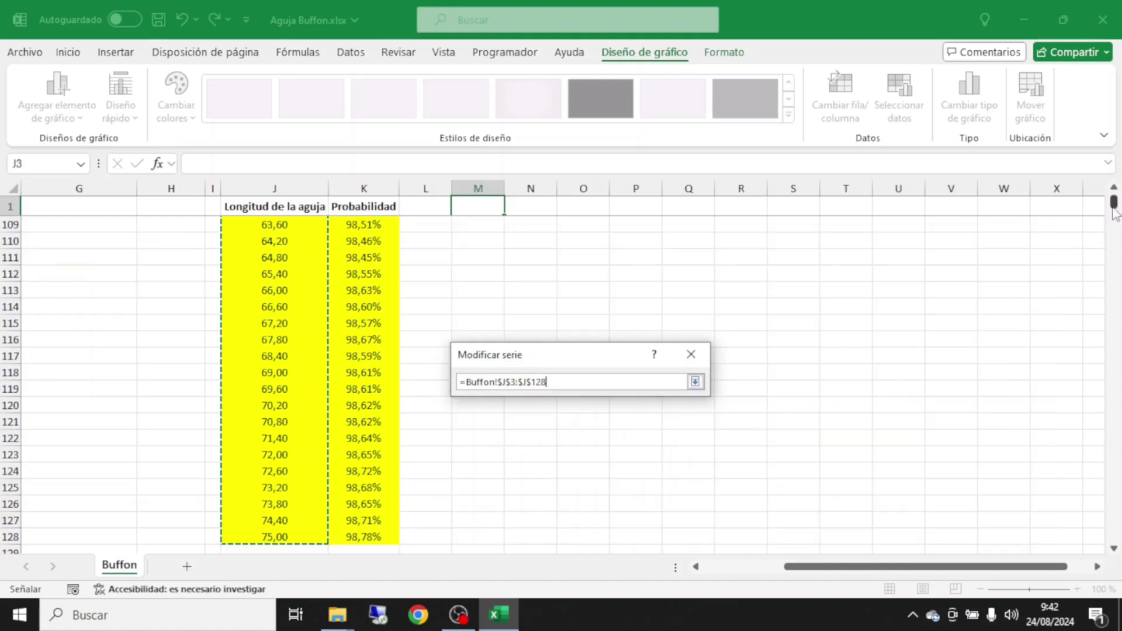
left_click_drag(1114, 214, 1114, 198)
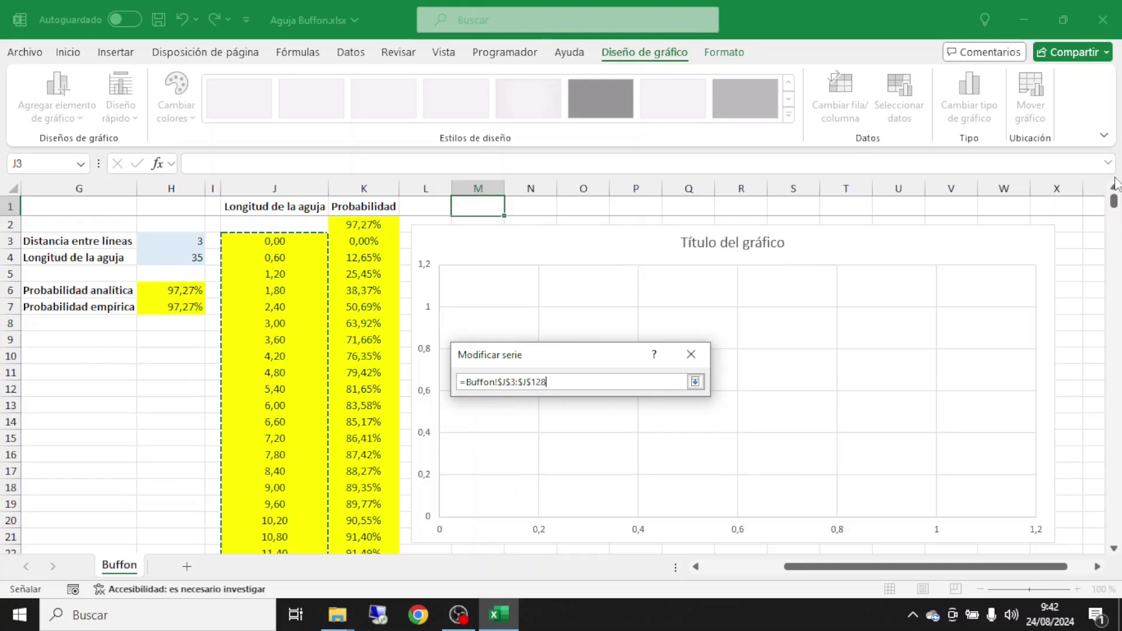
left_click(695, 382)
Use the probabilities in K3:K128 as the series' Y values and accept the chart's data source.
left_click(607, 465)
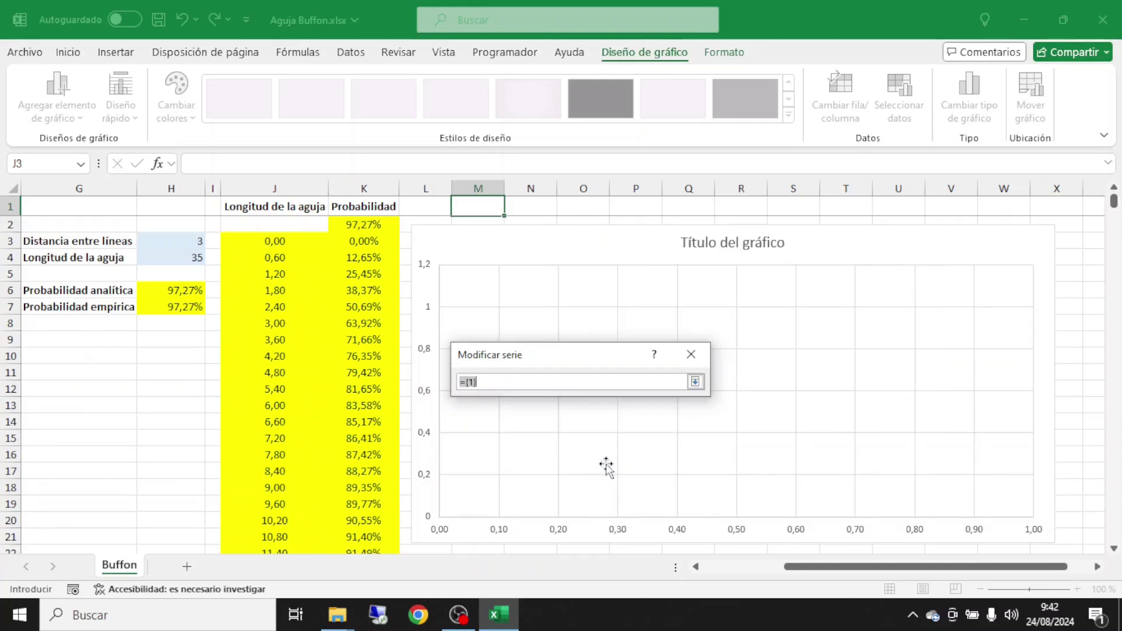
left_click(374, 242)
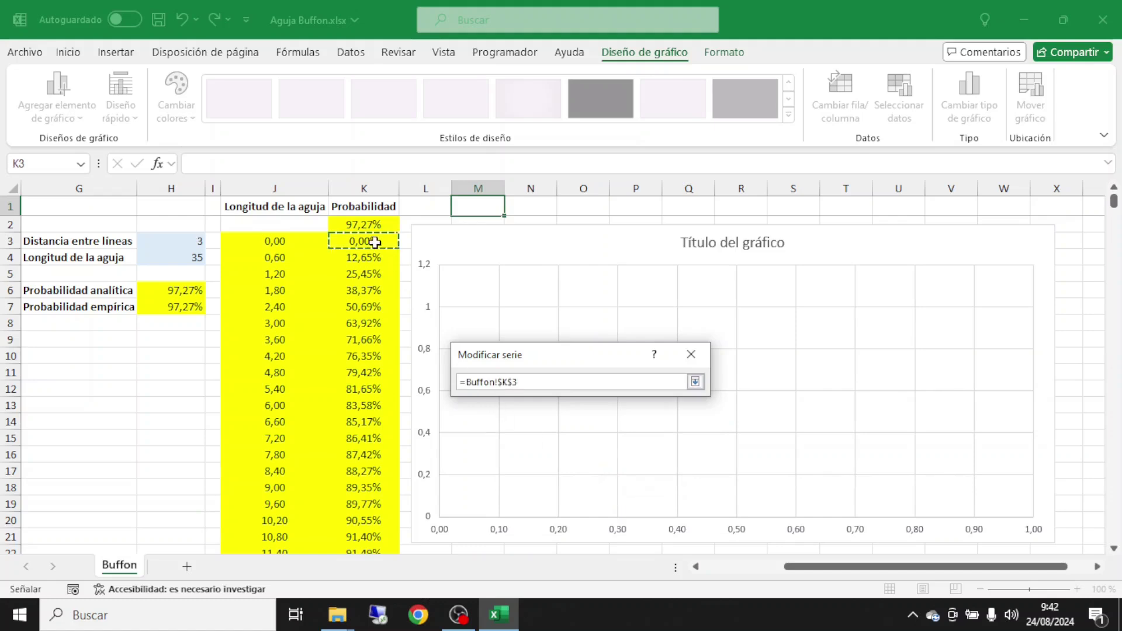
key("ctrl+shift+Down")
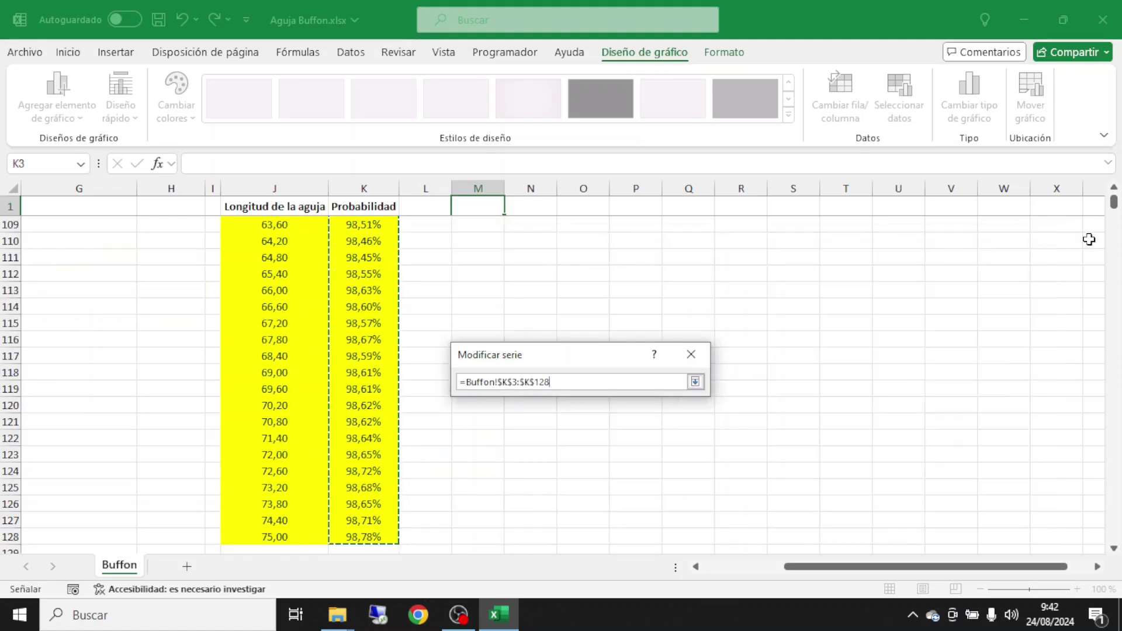
left_click_drag(1114, 204, 1116, 190)
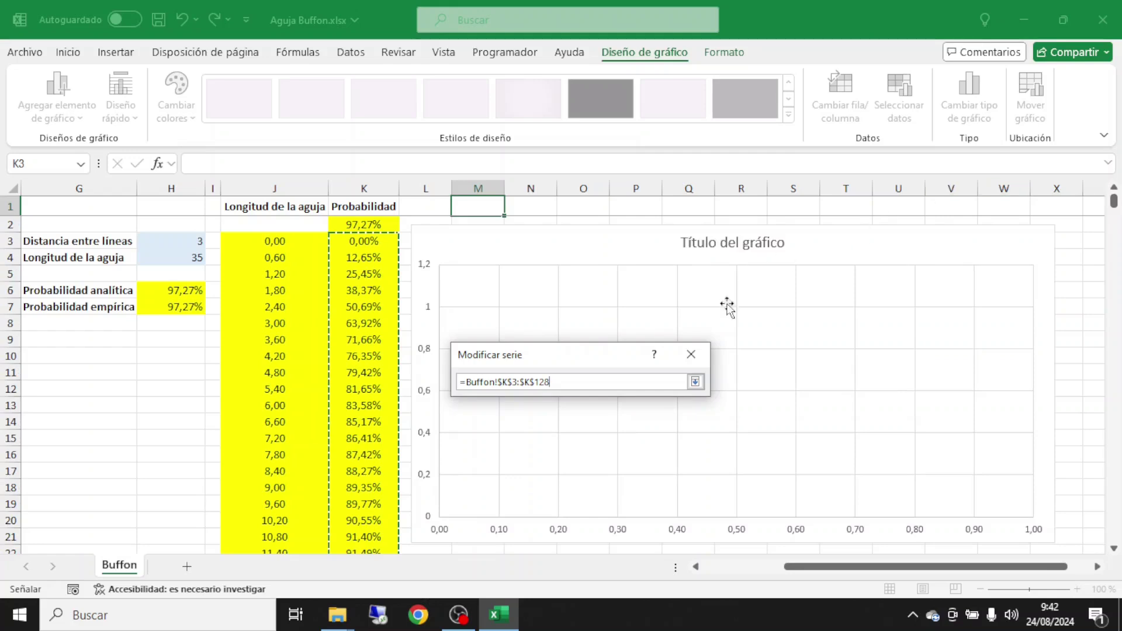
left_click(695, 382)
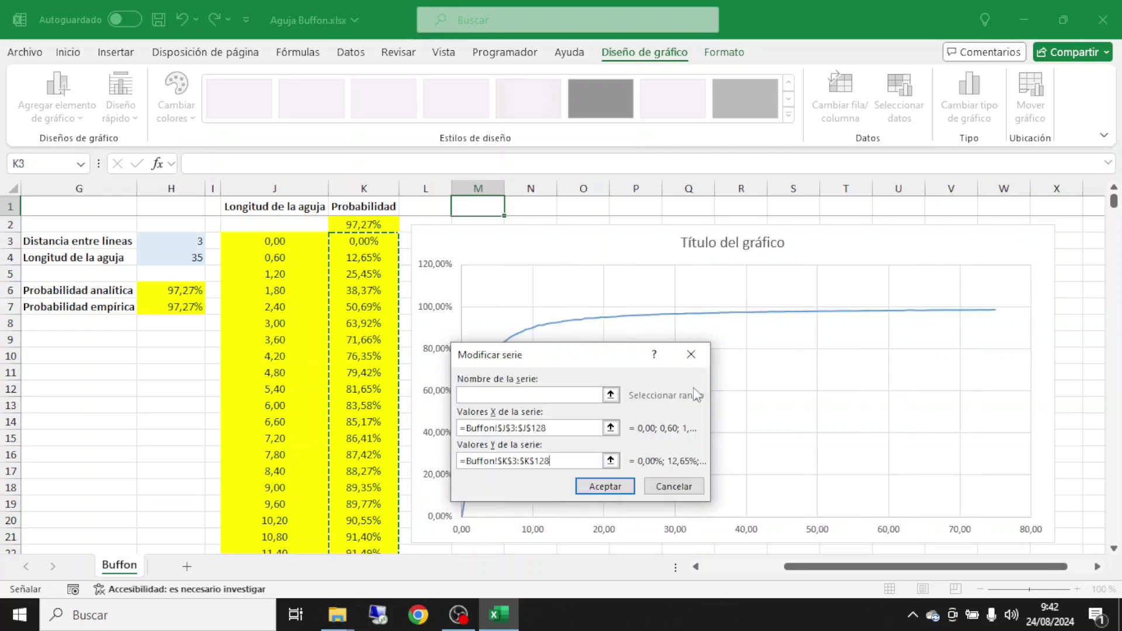
left_click(605, 486)
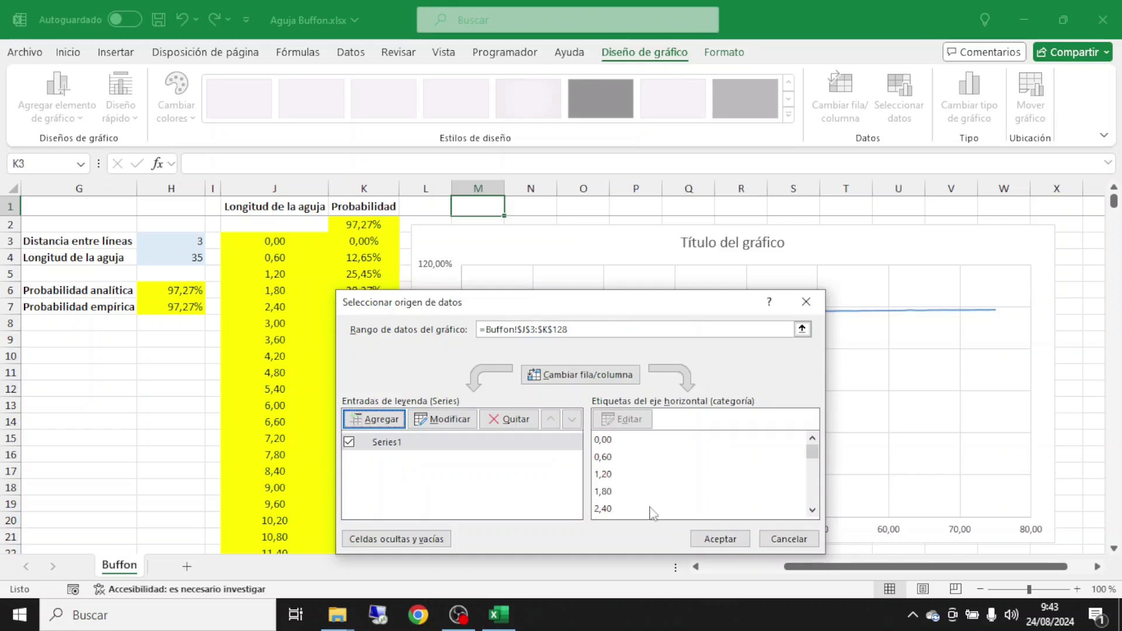
left_click(720, 538)
Replace the chart's placeholder title with "p=f(l)".
left_click(759, 245)
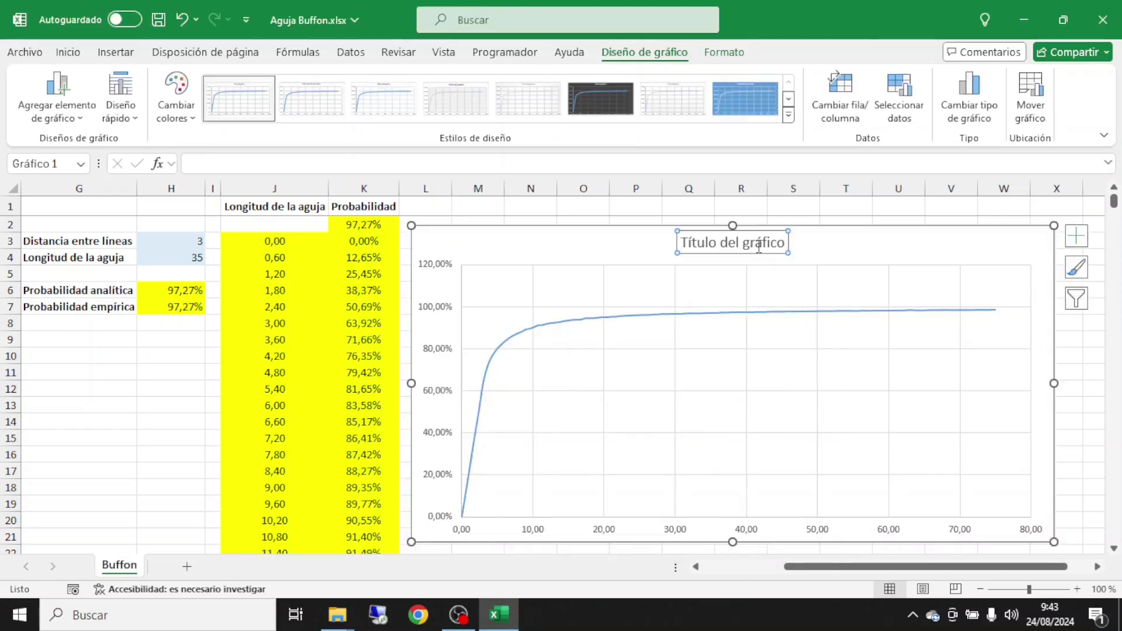
left_click(701, 245)
left_click_drag(680, 243, 762, 246)
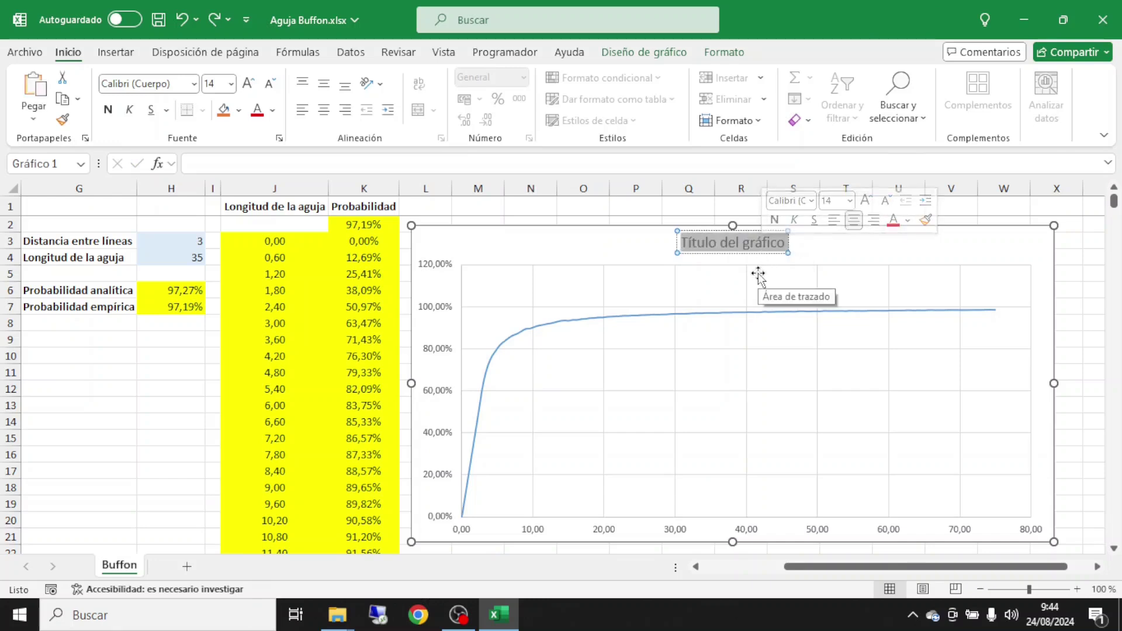
type("p=")
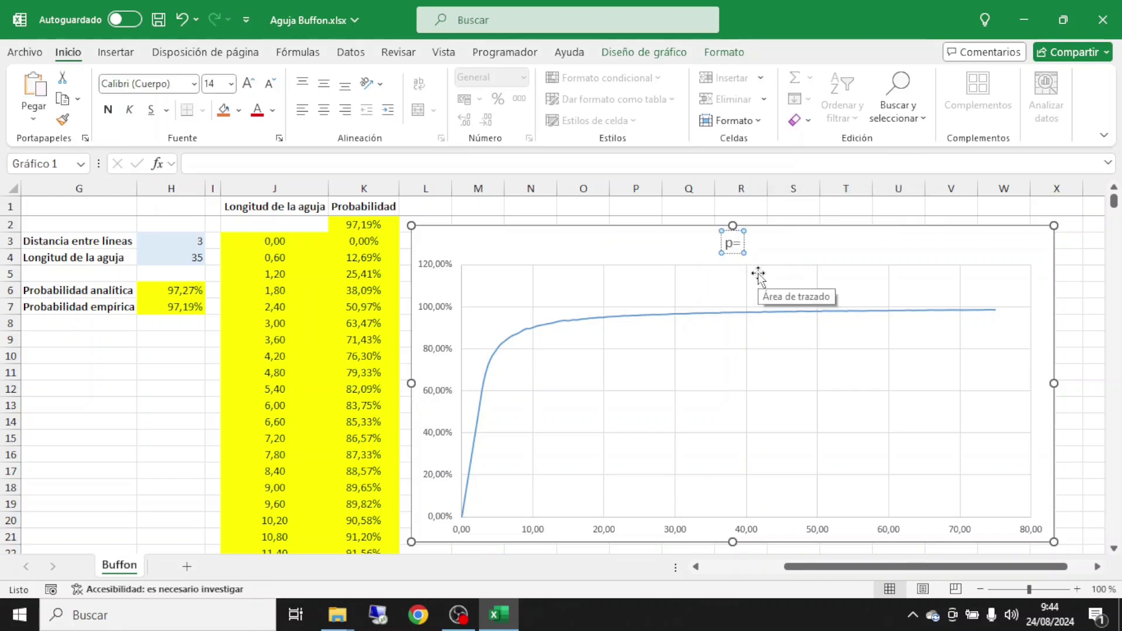
type("f(l)")
key("Escape")
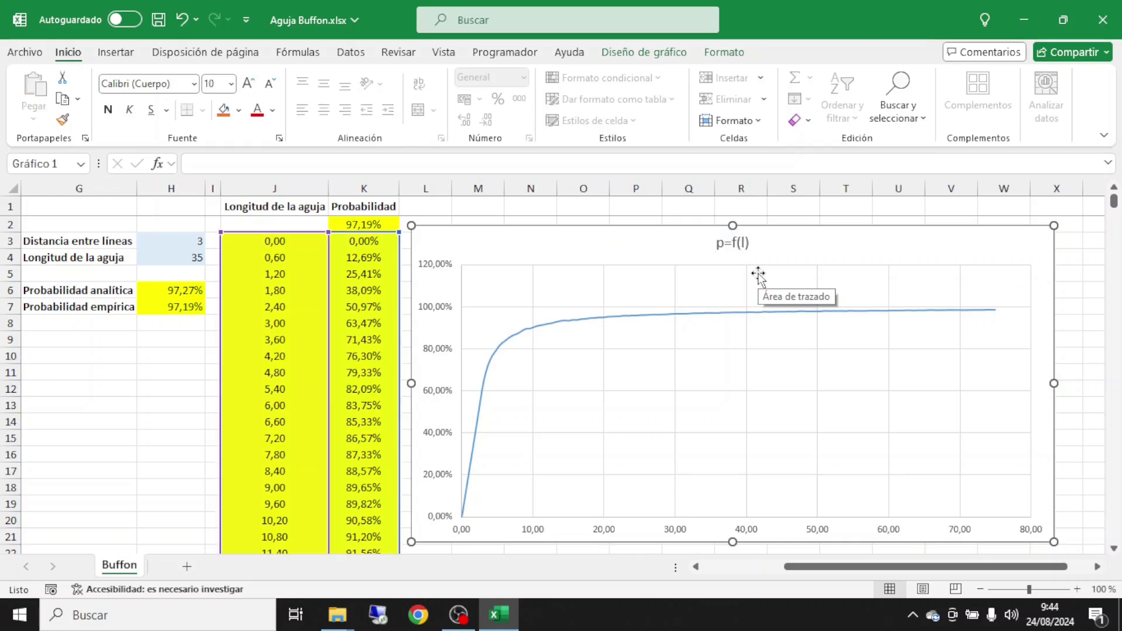
key("Escape")
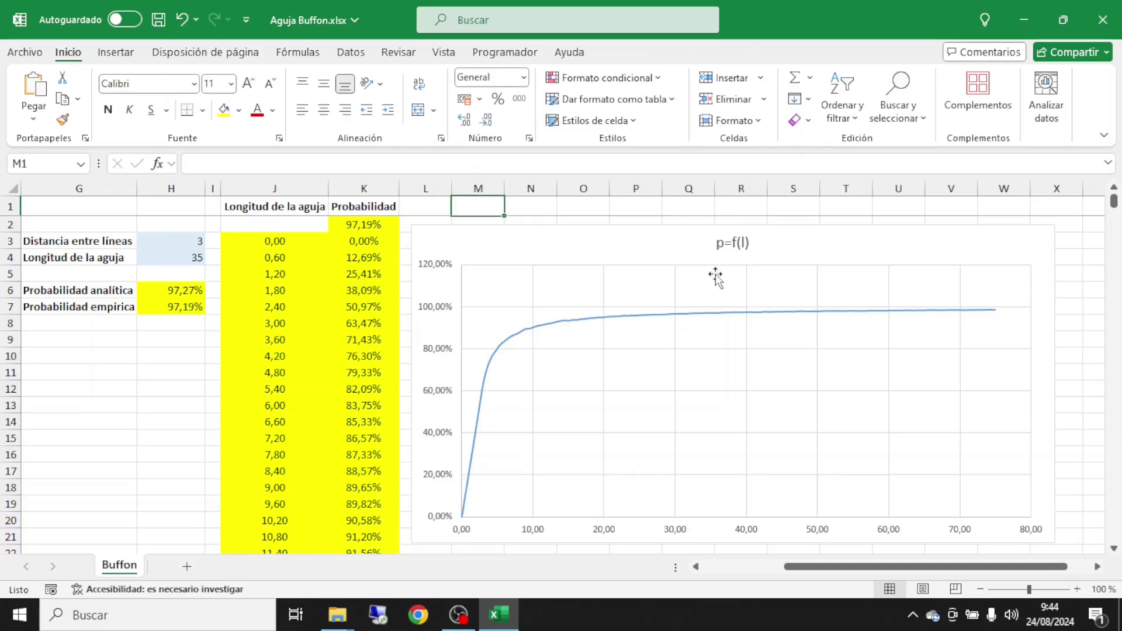
Set the maximum of the chart's vertical axis to 1,0 and deselect the chart.
left_click(438, 313)
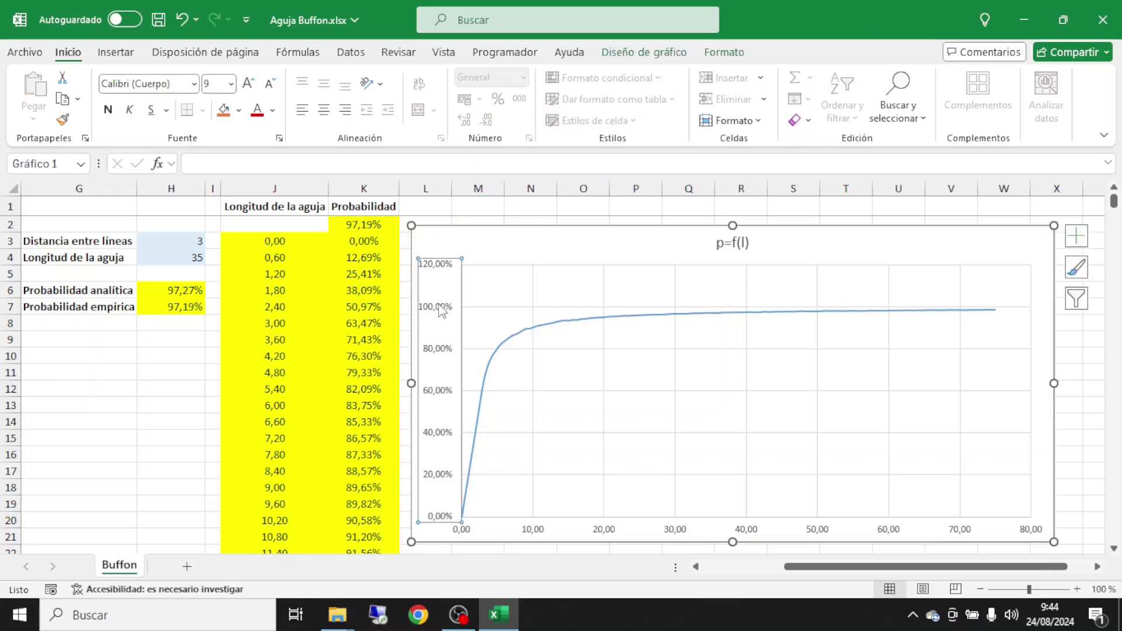
right_click(440, 313)
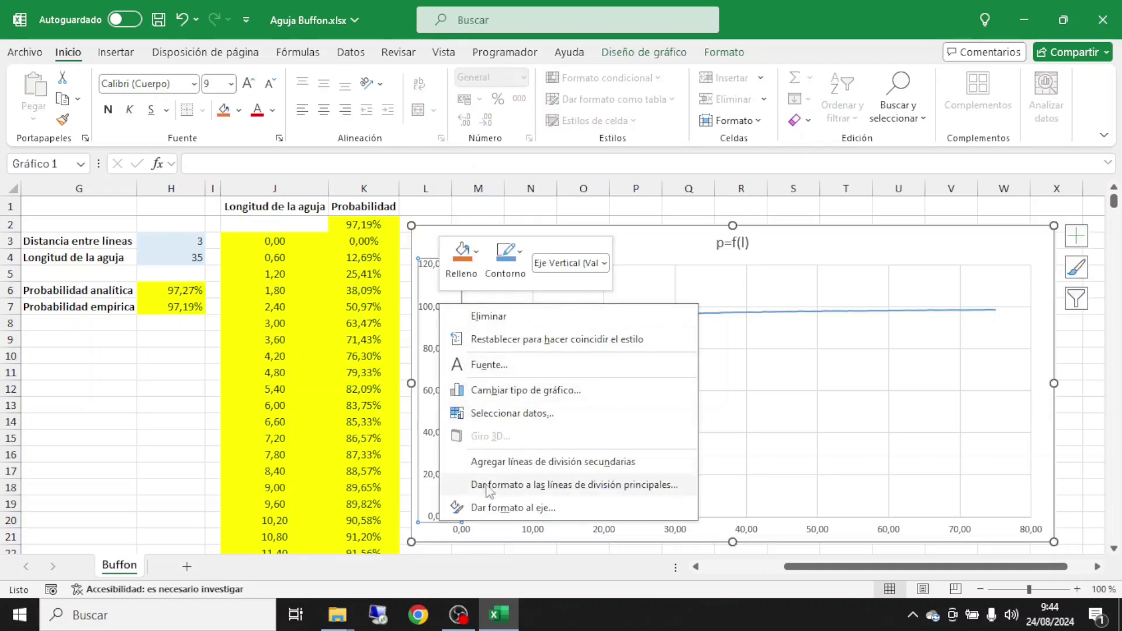
left_click(494, 508)
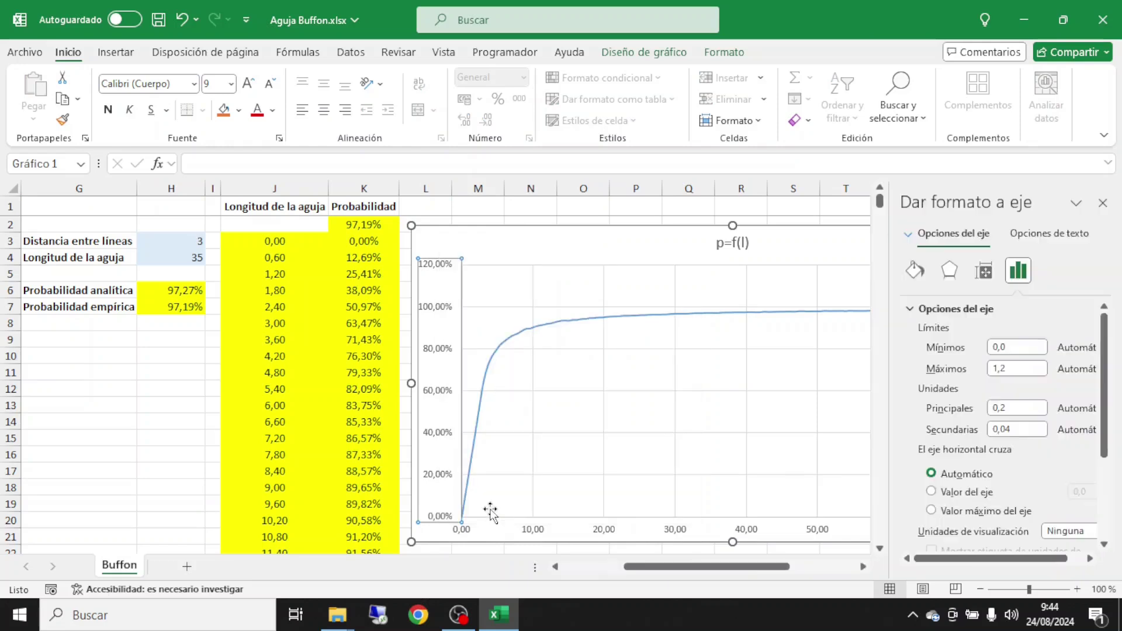
left_click(1008, 368)
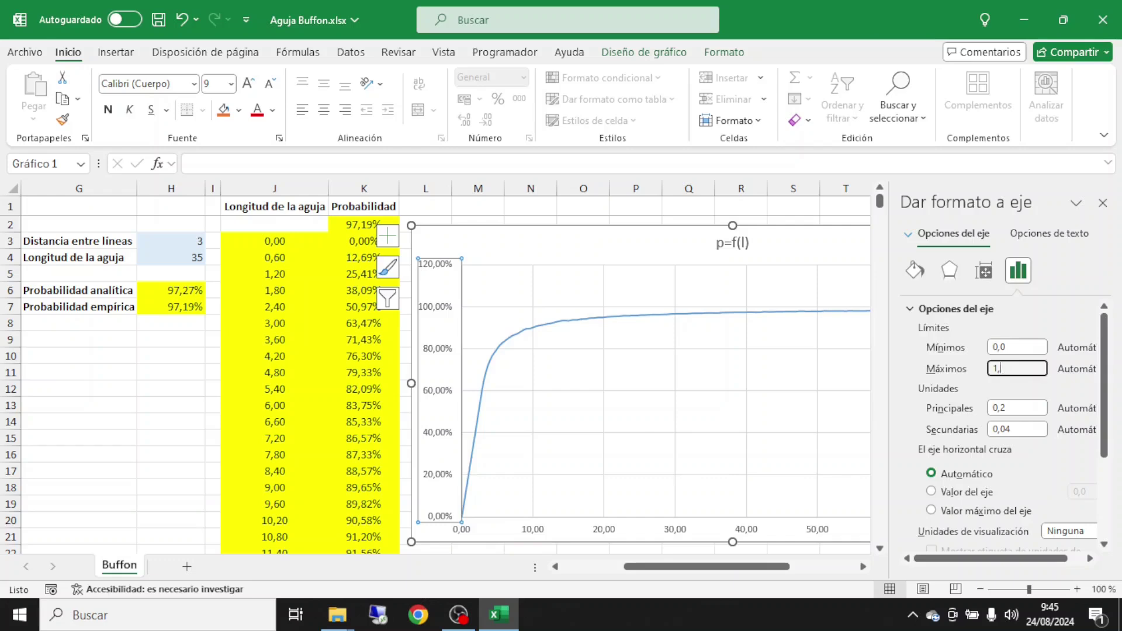
key("Return")
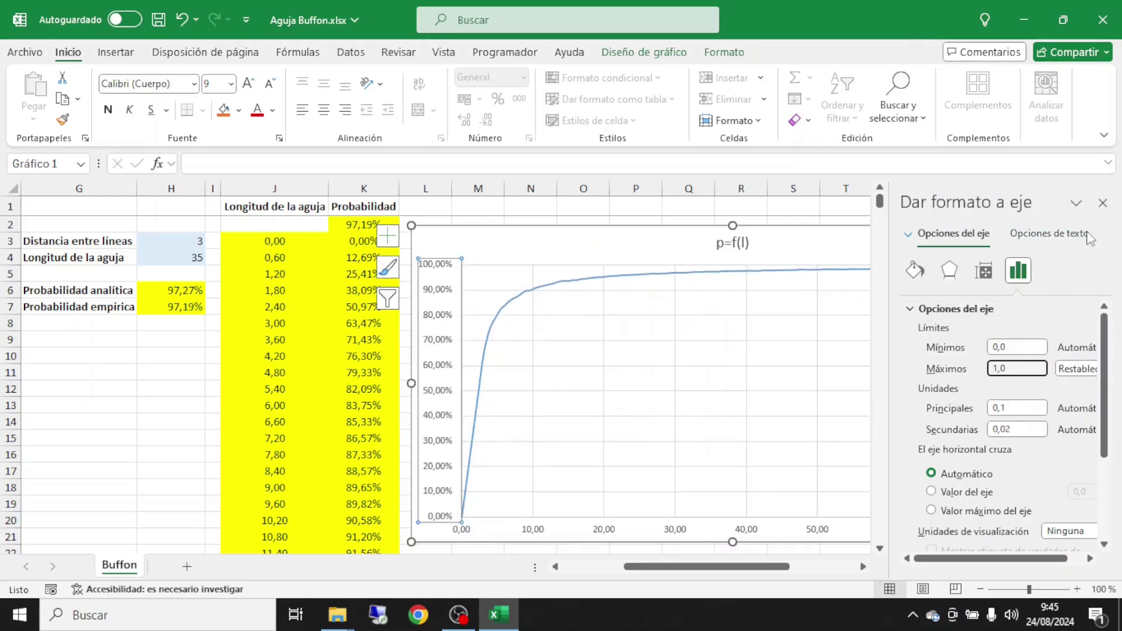
left_click(1103, 203)
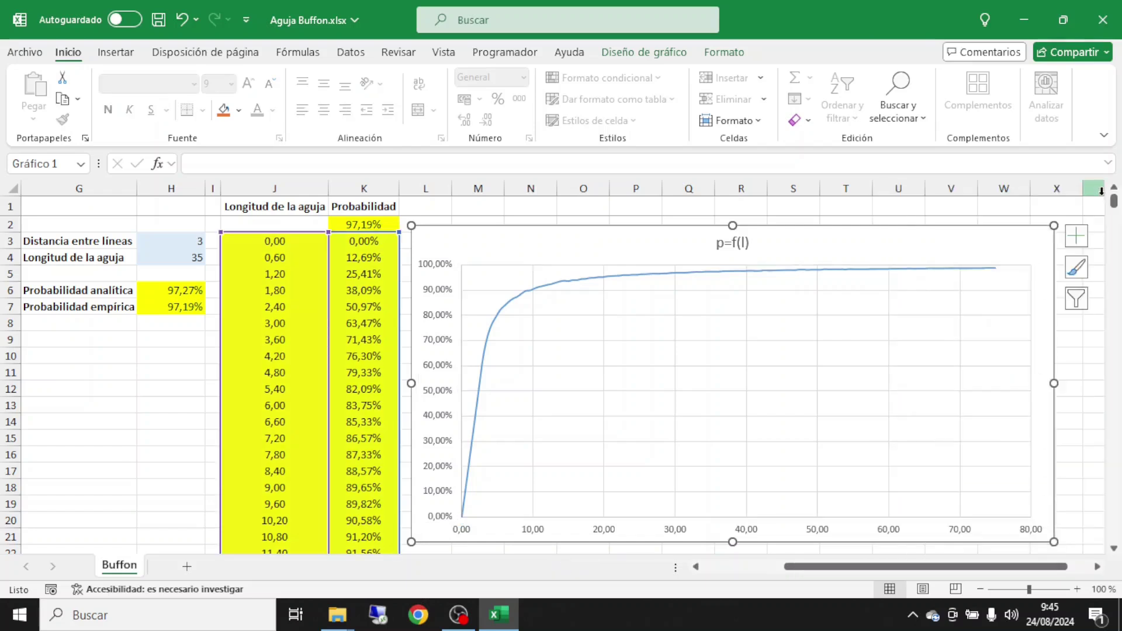
key("Escape")
key("Escape")
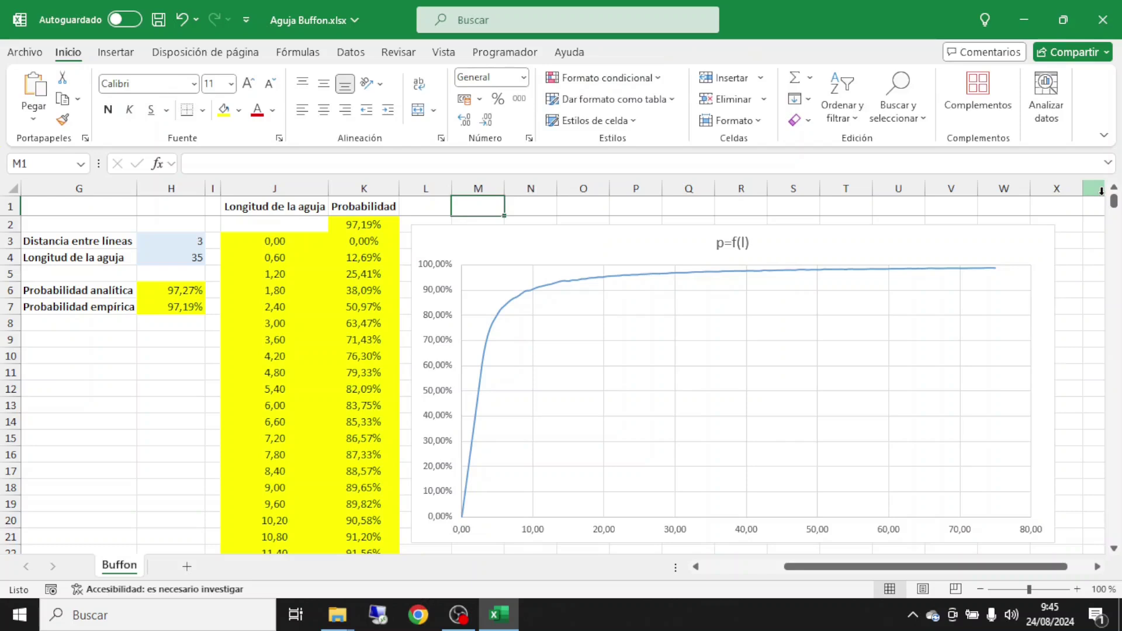